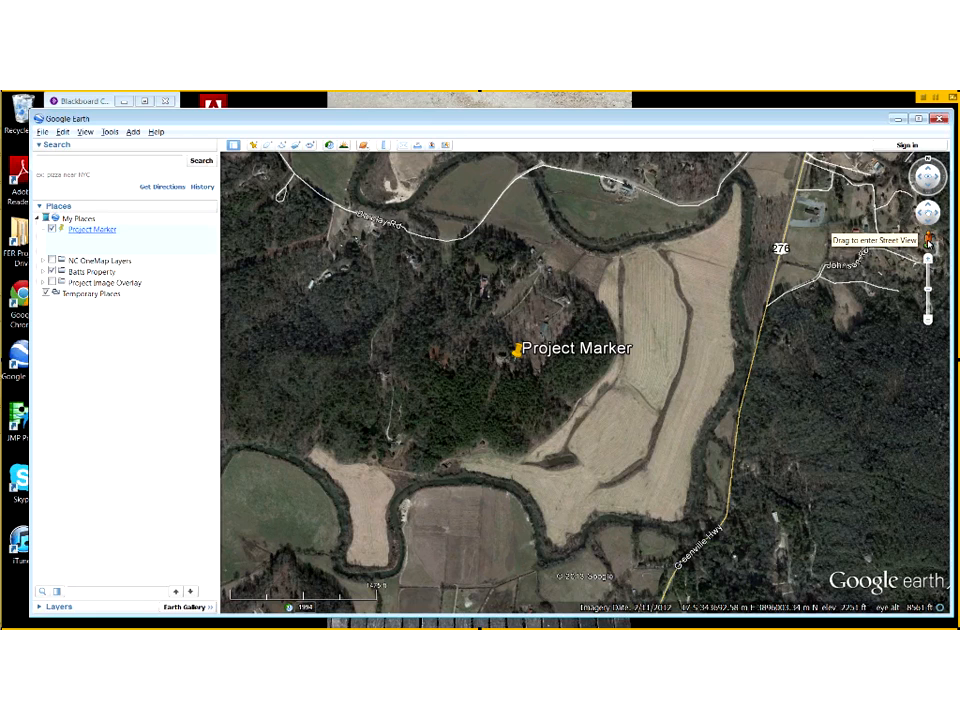
# Enter Street View on Greenville Hwy (US 276) south of the 276 marker and look around towards the roadside field
pyautogui.moveTo(928, 243); pyautogui.dragTo(773, 286)
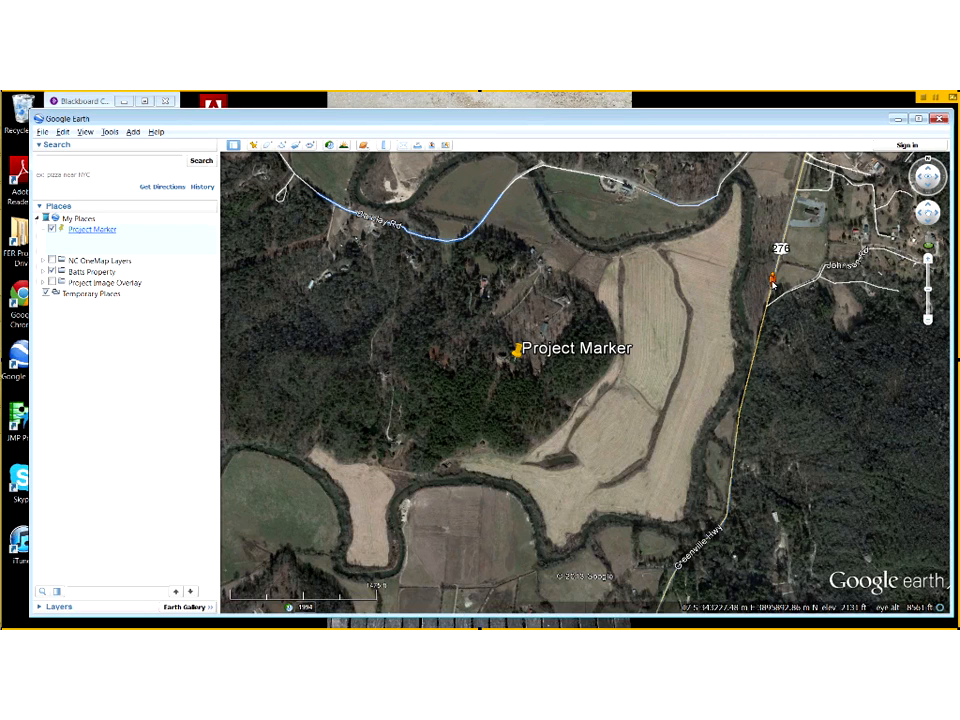
pyautogui.moveTo(773, 286); pyautogui.dragTo(773, 286)
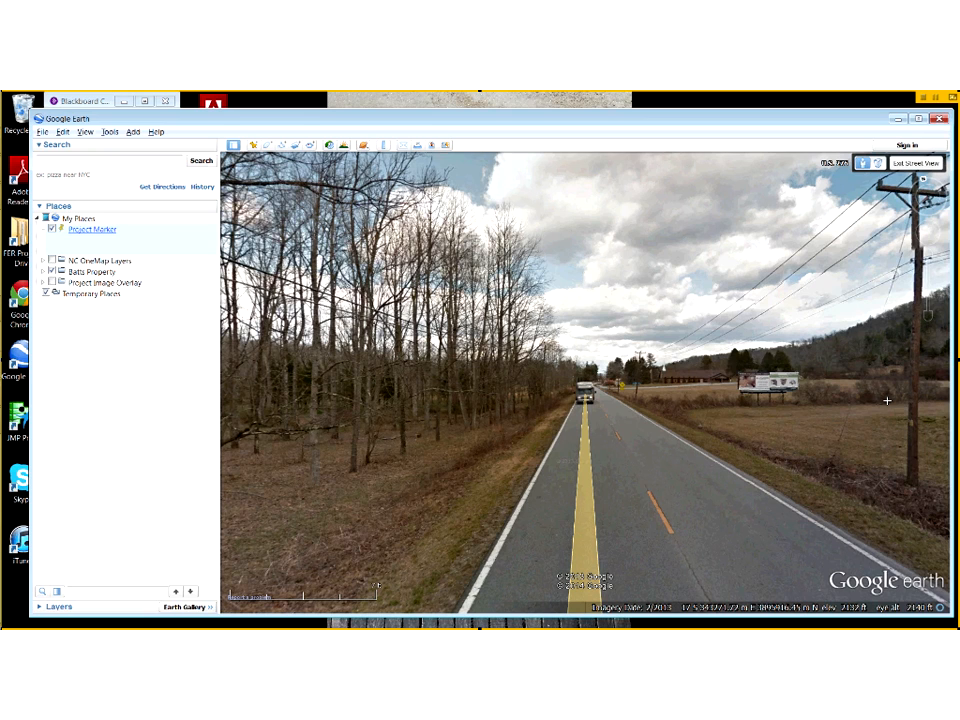
pyautogui.moveTo(887, 401); pyautogui.dragTo(600, 352)
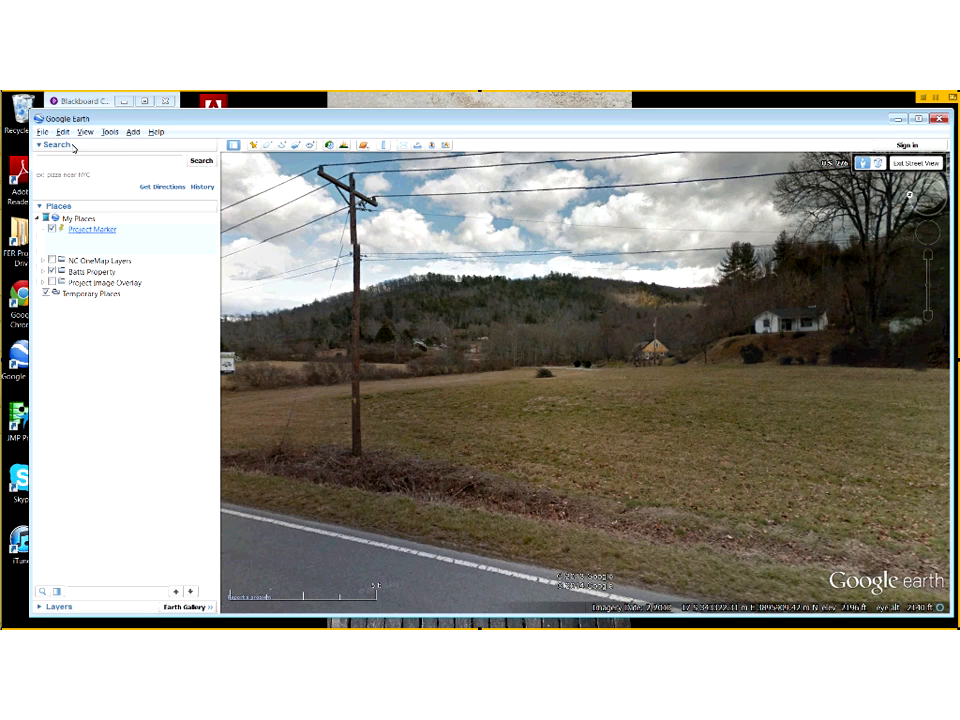
pyautogui.click(68, 161)
# Exit Street View and return to an overhead view of the area around High Meadows Ln and Cheek Rd
pyautogui.click(912, 165)
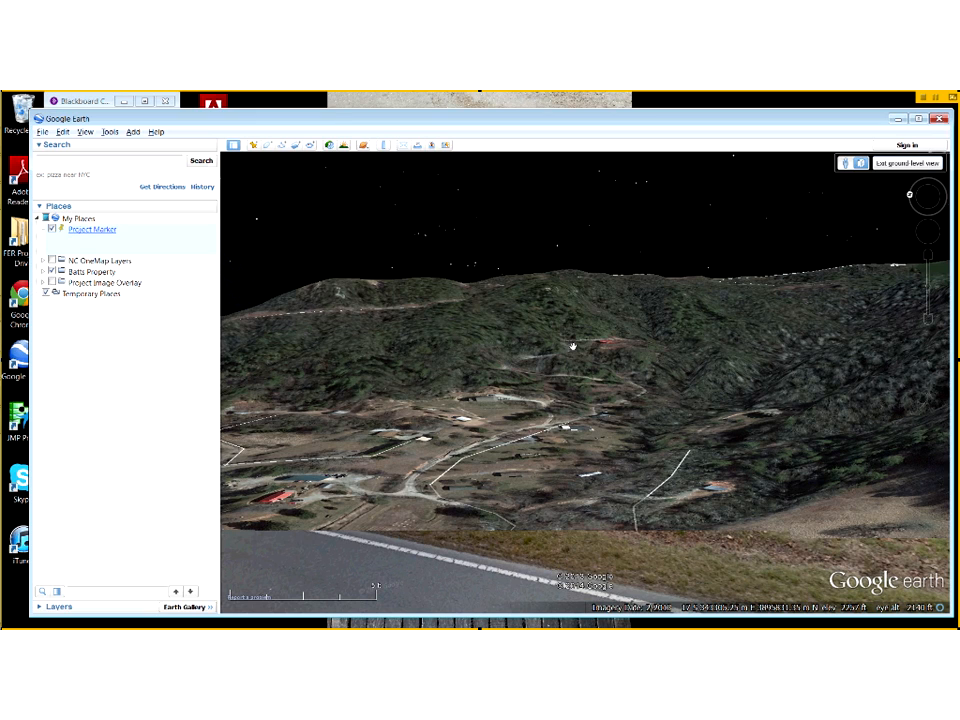
pyautogui.scroll(-3, 585, 478)
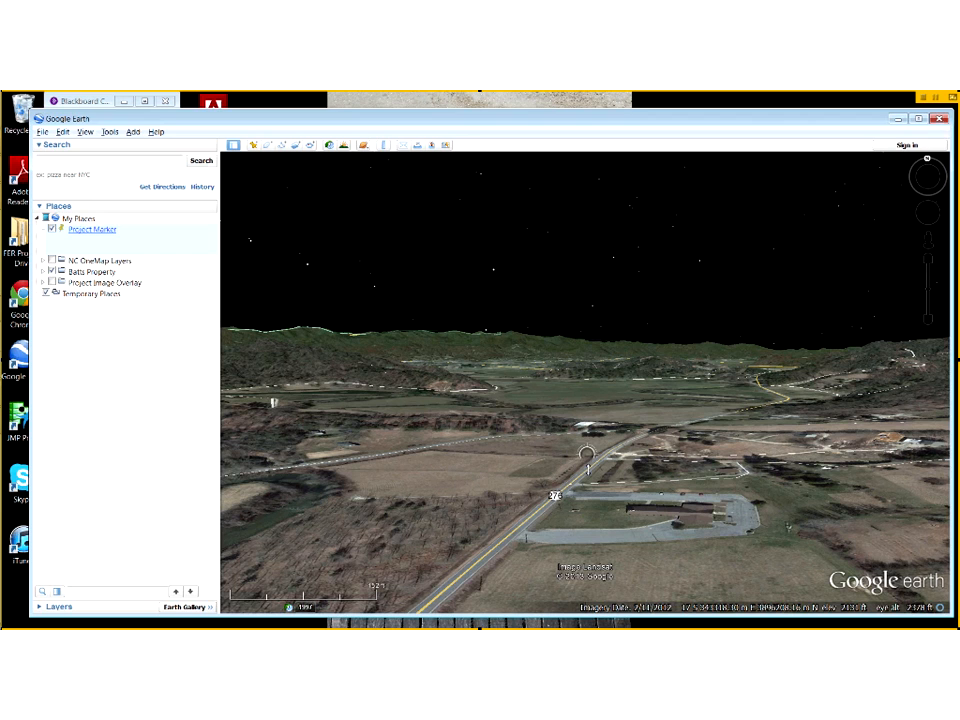
pyautogui.moveTo(588, 461); pyautogui.dragTo(631, 283, button='middle')
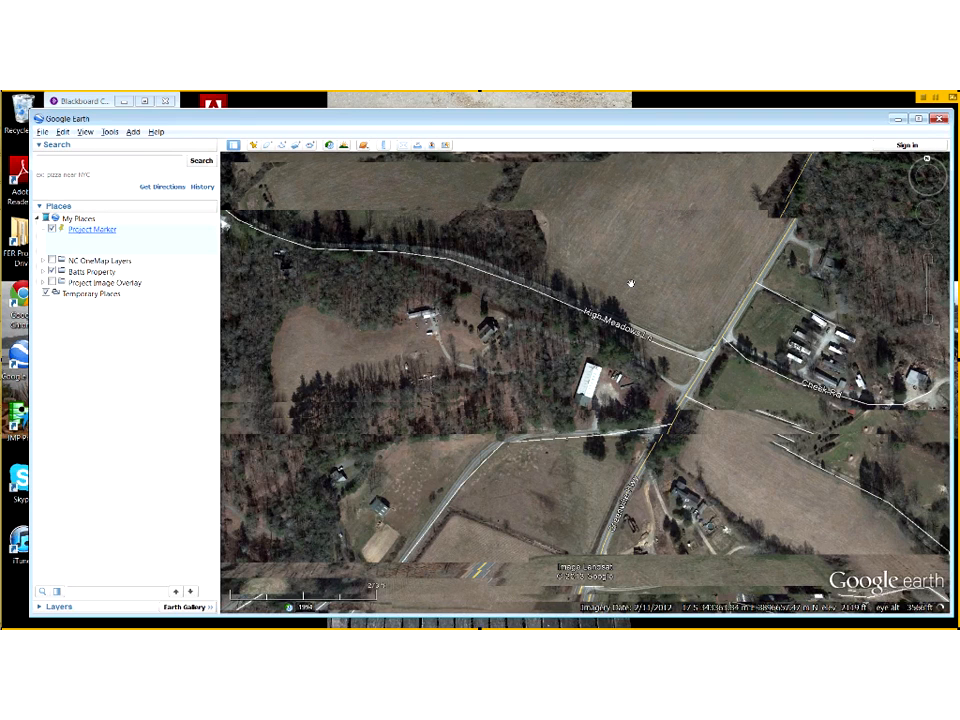
pyautogui.moveTo(631, 283); pyautogui.dragTo(534, 326)
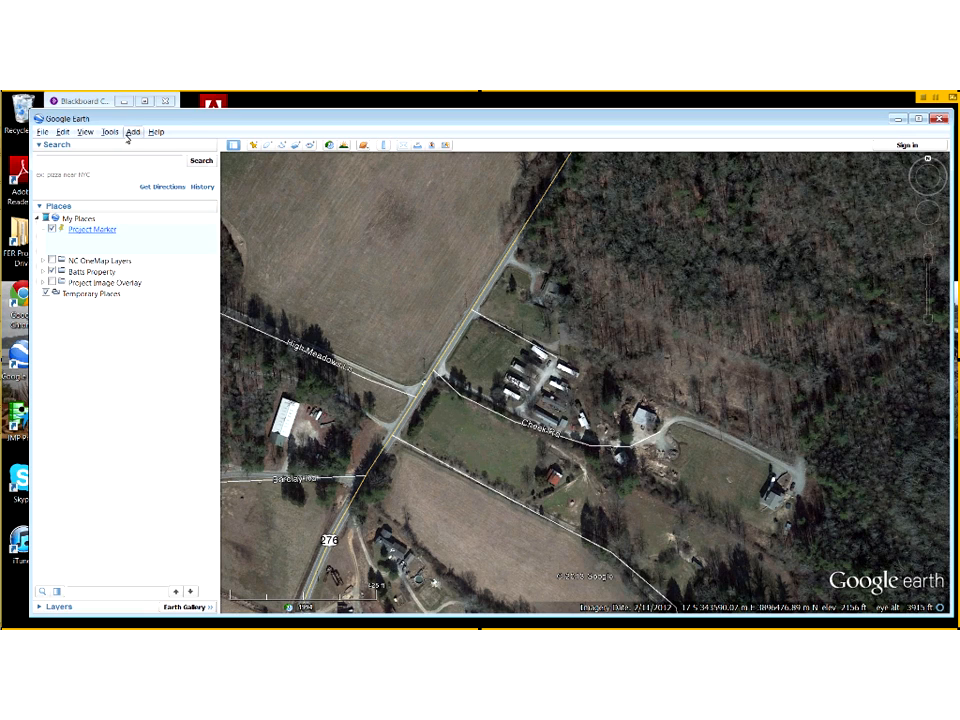
# Review the program's 3D View options, including the Show Lat/Long and Units of Measurement settings, and close them
pyautogui.click(43, 134)
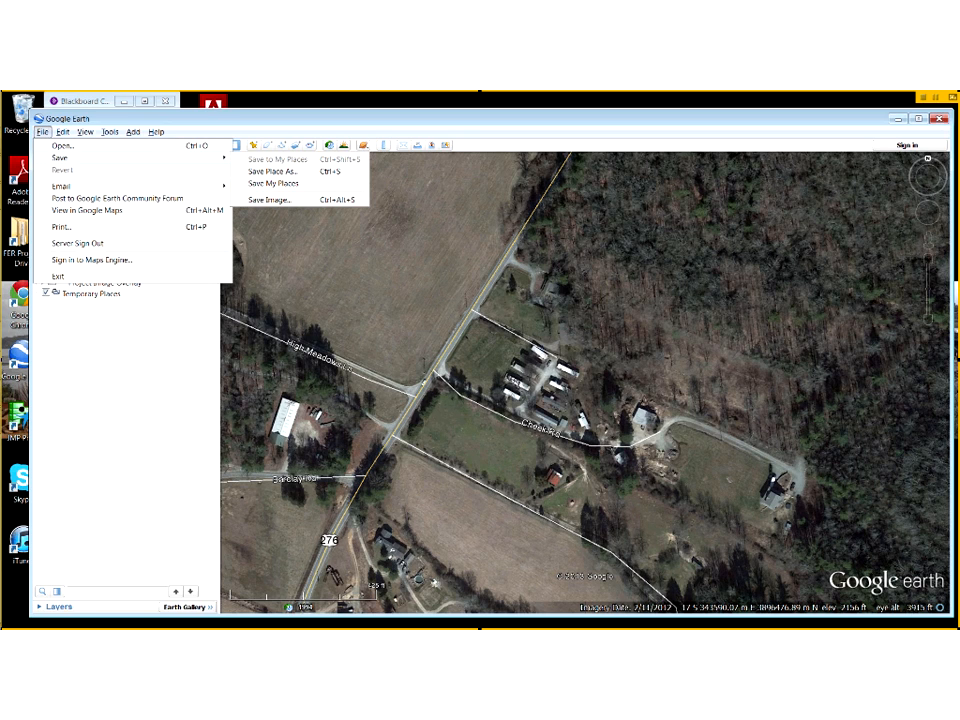
pyautogui.moveTo(152, 160)
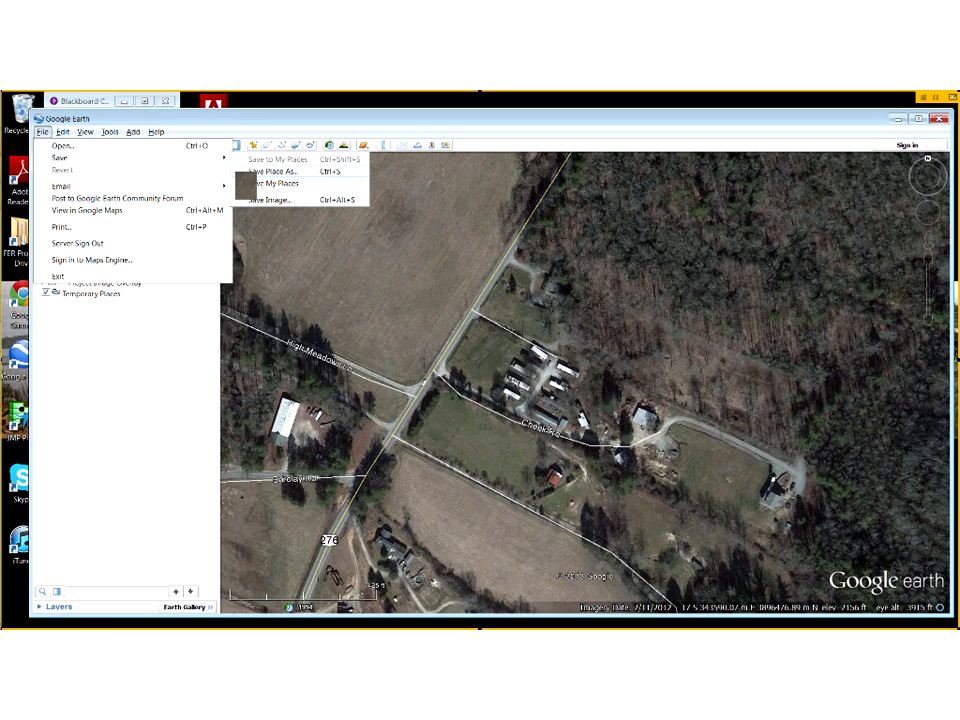
pyautogui.moveTo(108, 133)
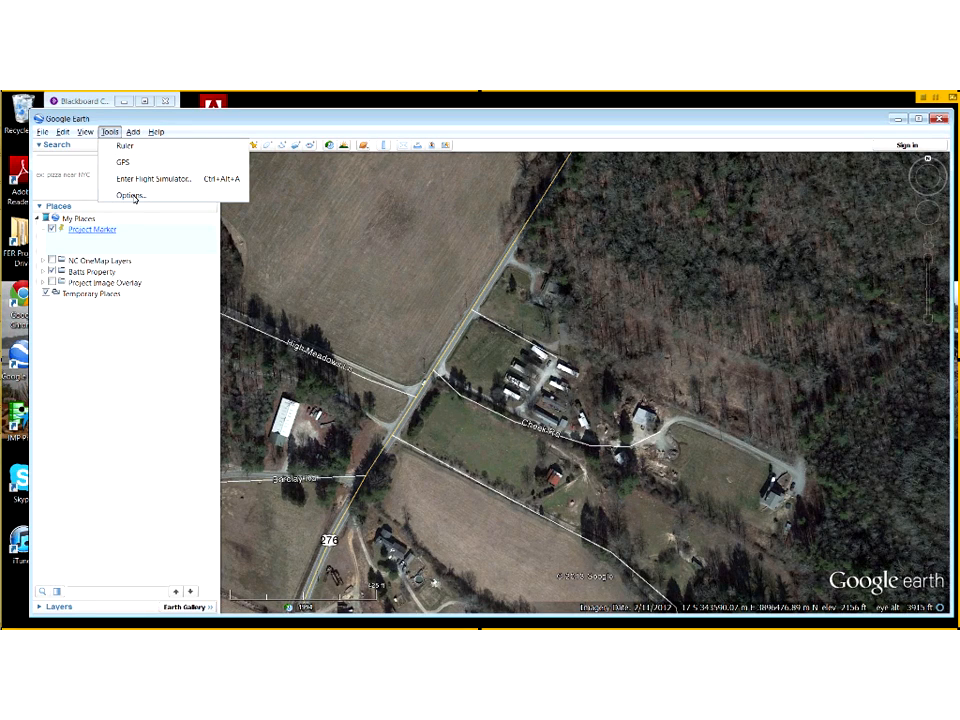
pyautogui.click(132, 196)
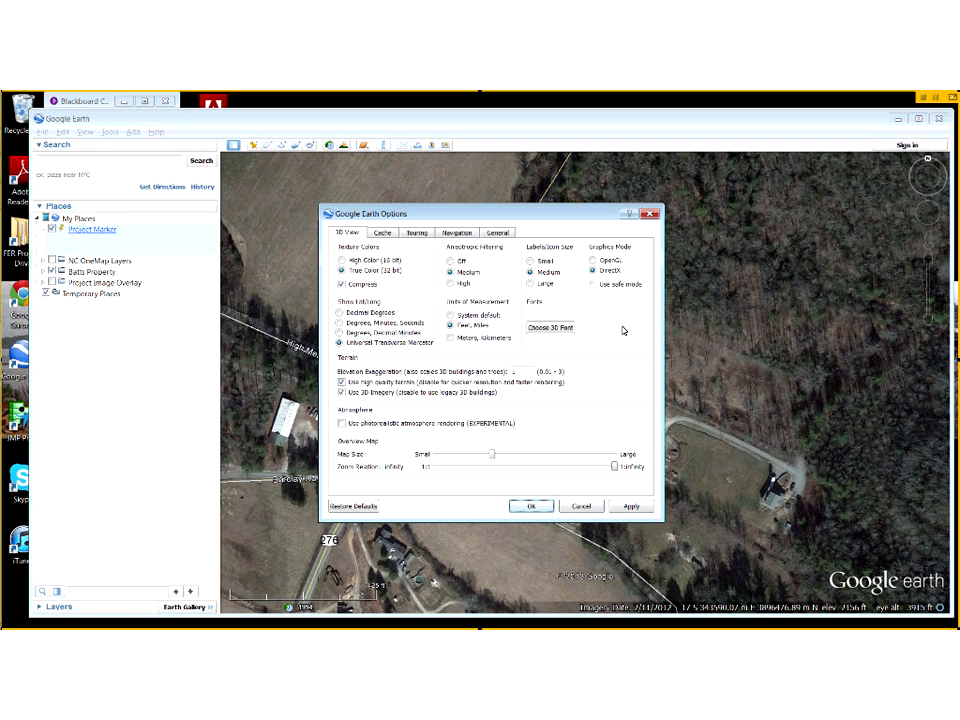
pyautogui.click(529, 507)
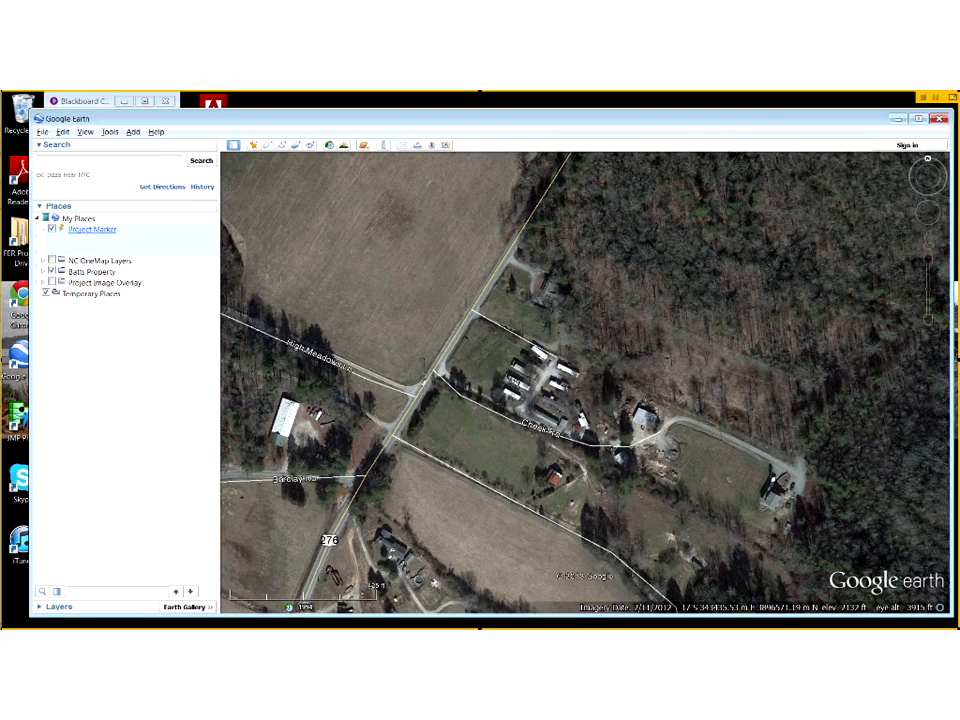
# Fly to the Project Marker placemark and turn off its display on the map
pyautogui.doubleClick(94, 231)
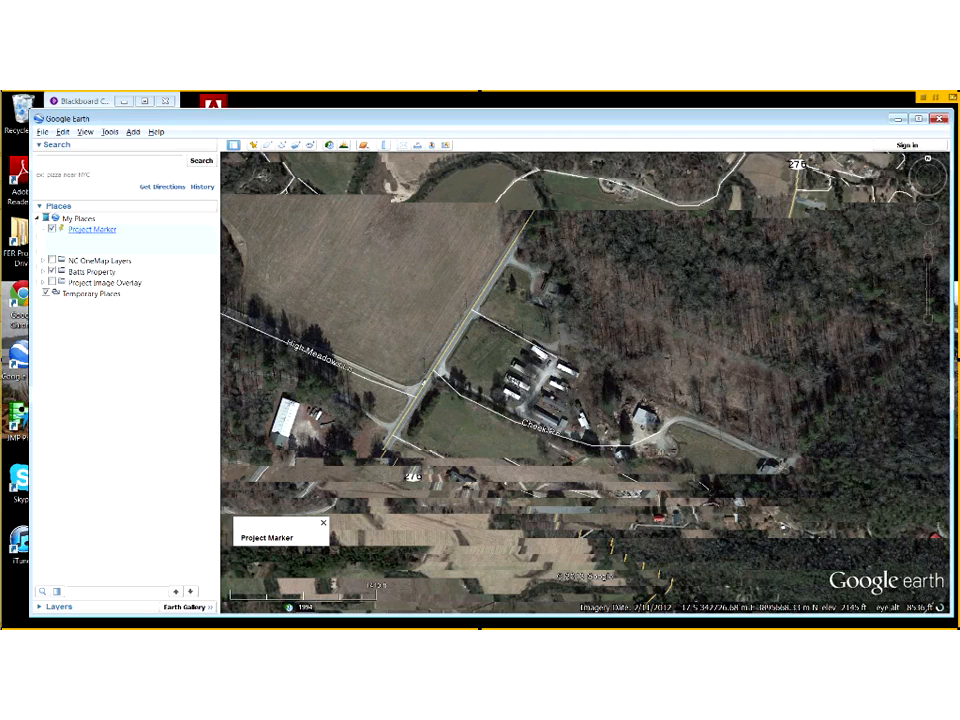
pyautogui.click(52, 229)
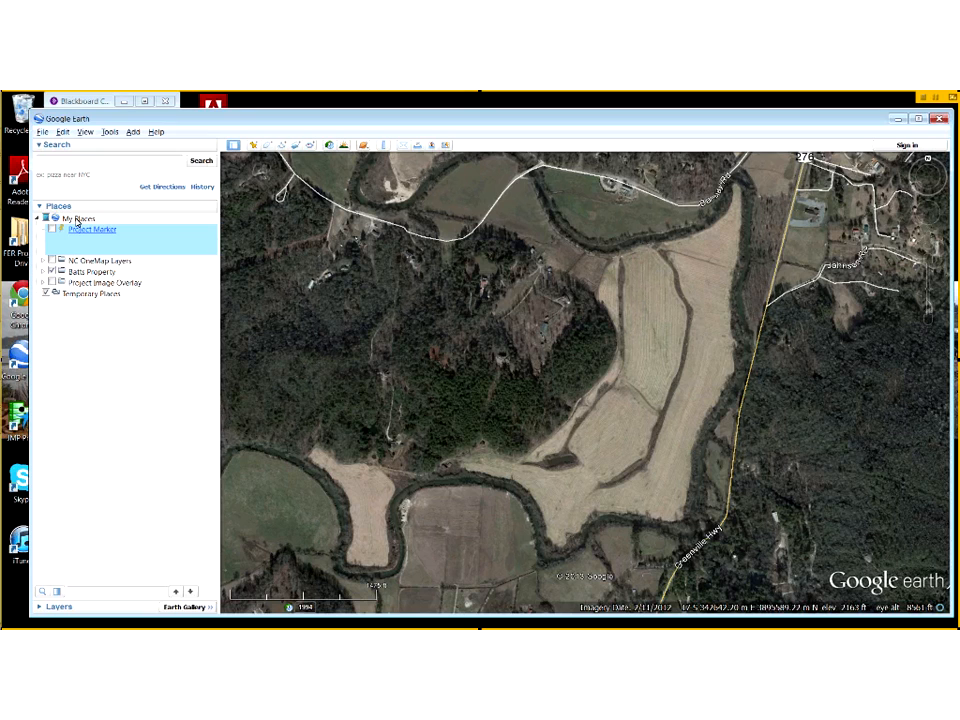
# Add a folder named Project 1 under My Places and move it to the head of the places list
pyautogui.click(76, 221)
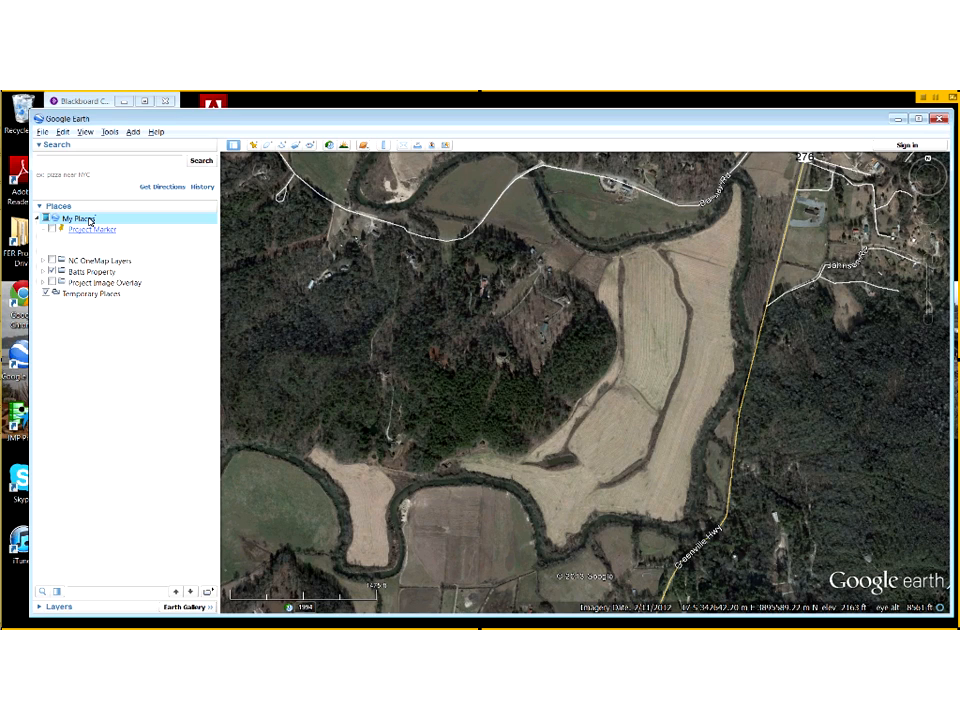
pyautogui.rightClick(89, 222)
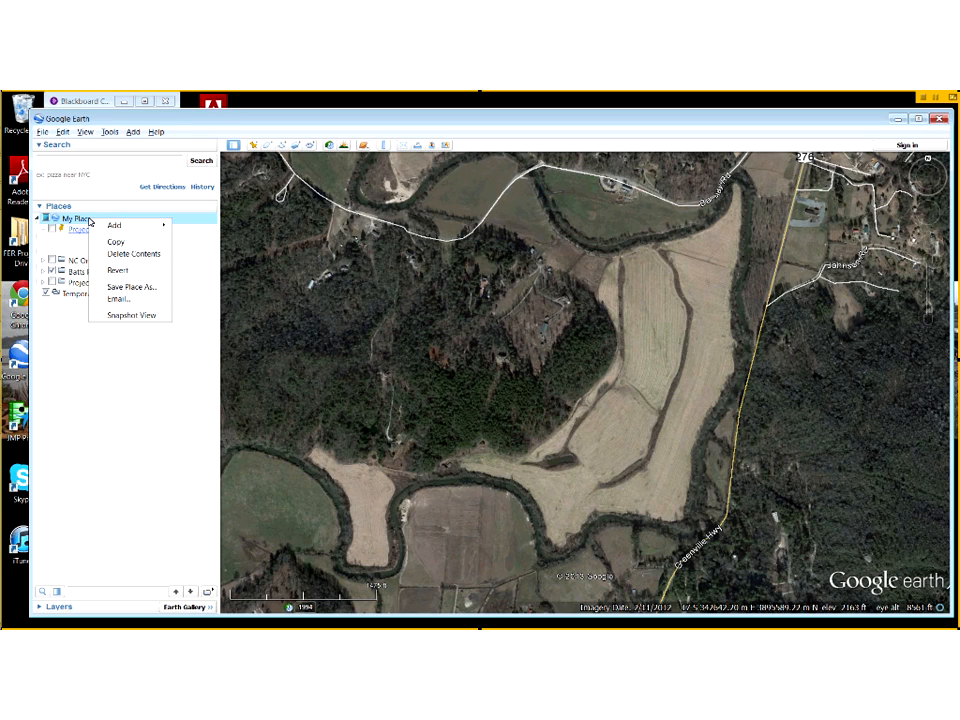
pyautogui.moveTo(124, 226)
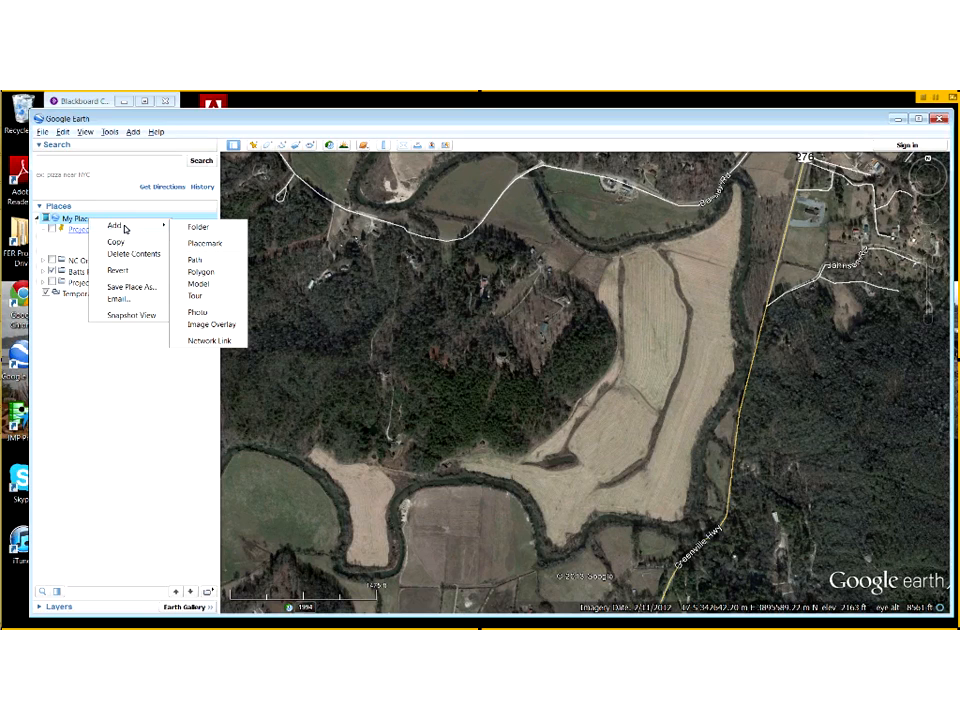
pyautogui.click(196, 228)
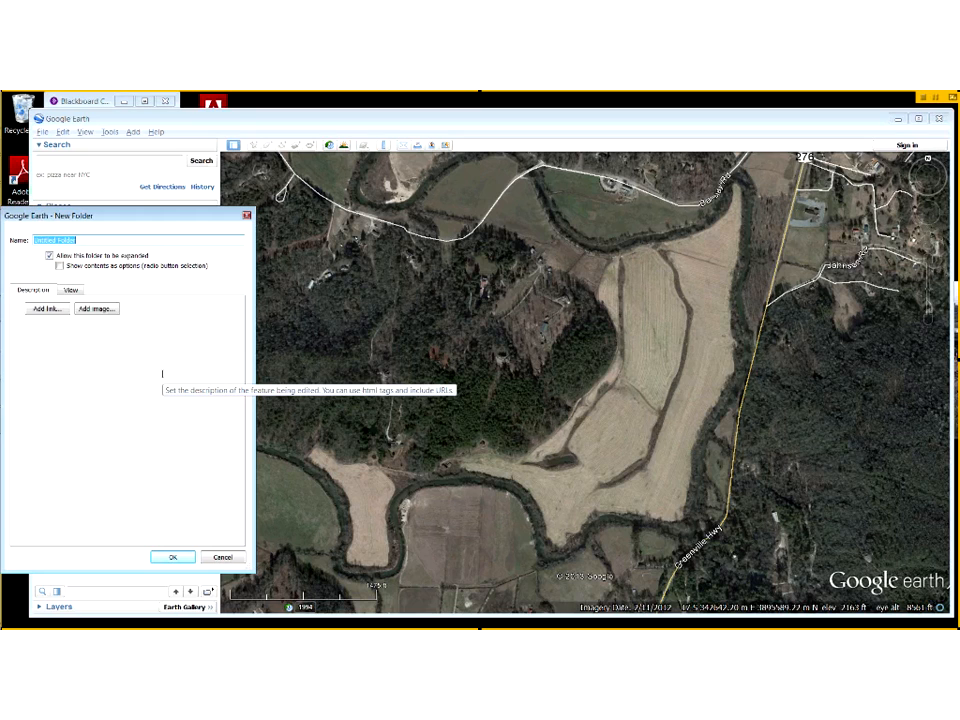
pyautogui.write('F')
pyautogui.write('roje')
pyautogui.write('ct')
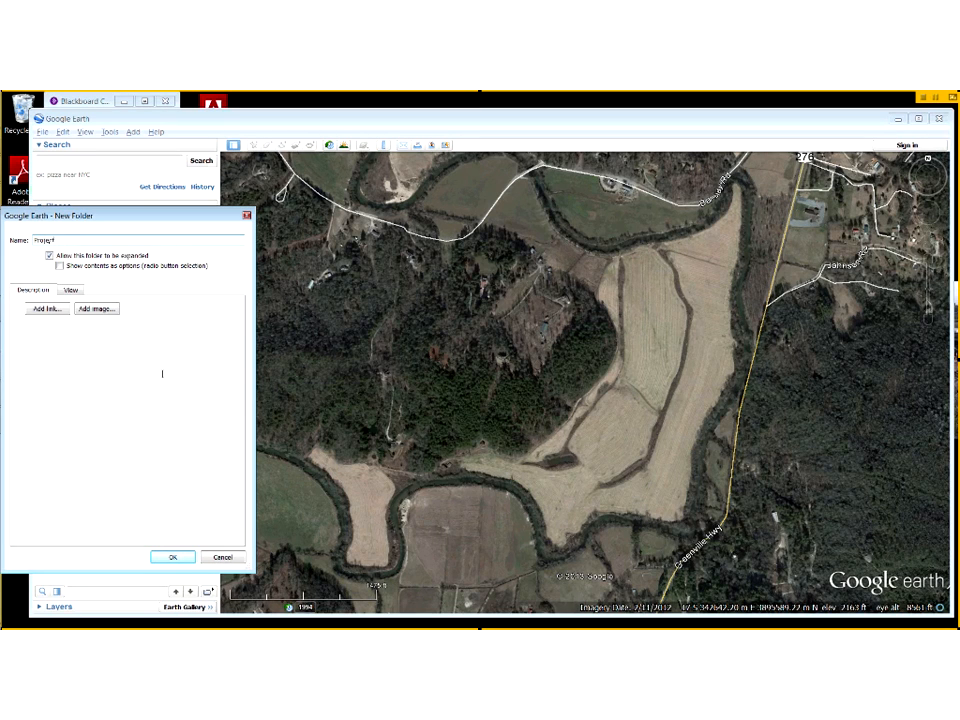
pyautogui.write(' 1')
pyautogui.click(170, 558)
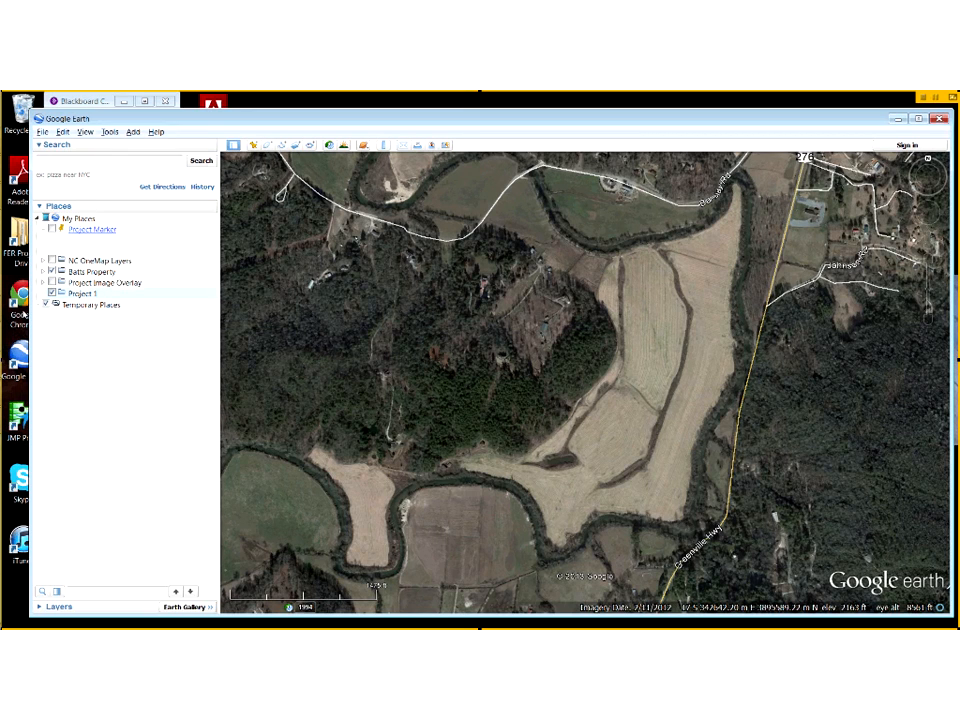
pyautogui.click(73, 296)
pyautogui.moveTo(73, 297); pyautogui.dragTo(79, 230)
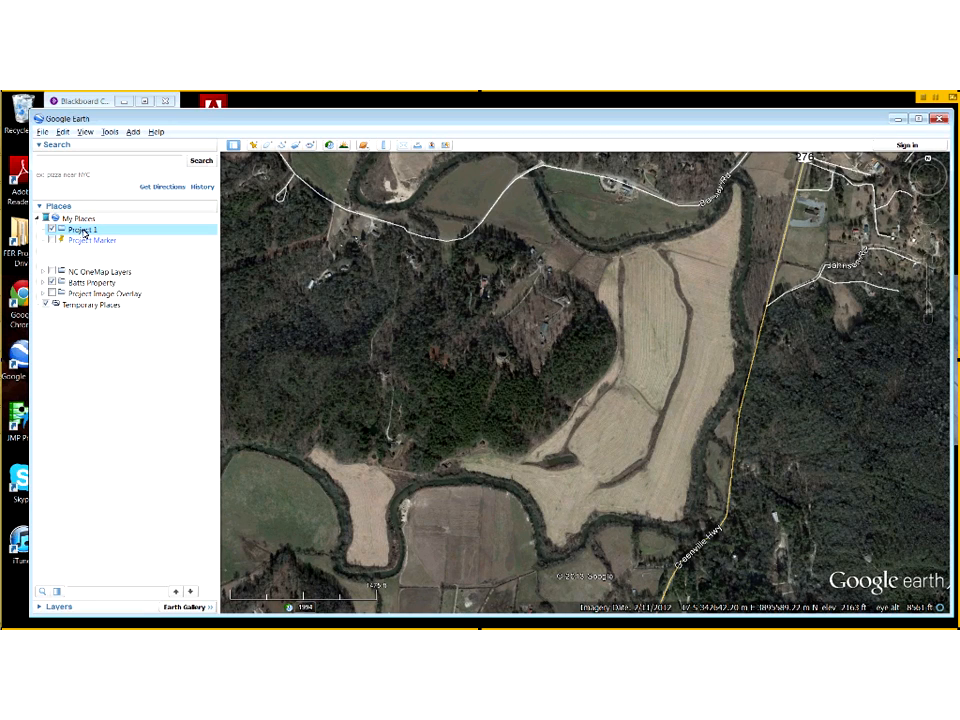
# Add a new polygon named Parcel inside the Project 1 folder, moving its dialog clear of the project area
pyautogui.rightClick(83, 234)
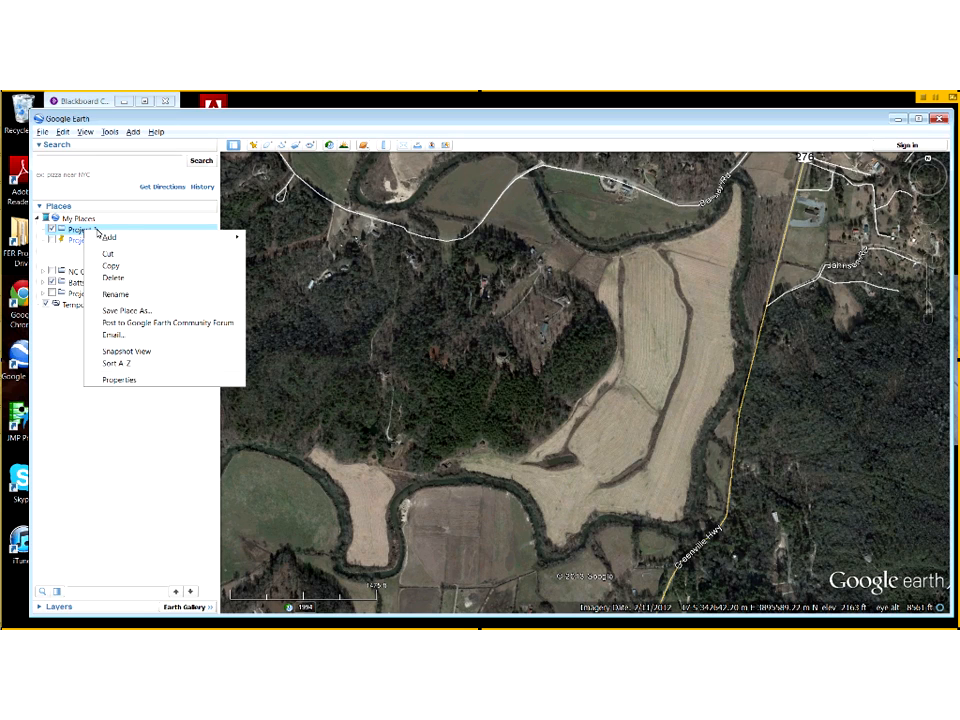
pyautogui.moveTo(130, 244)
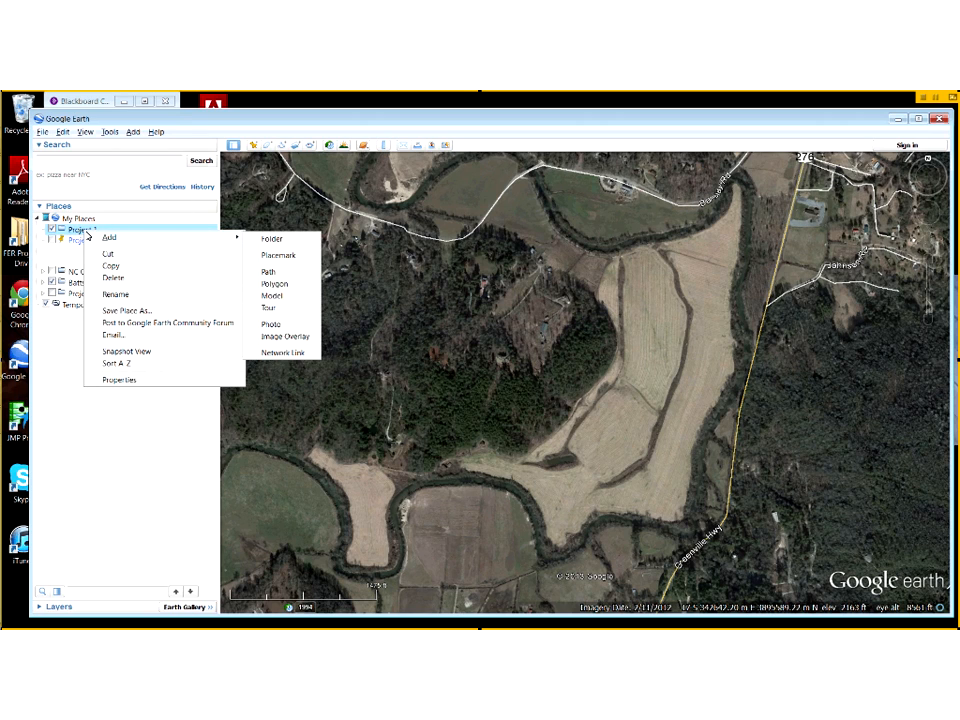
pyautogui.click(78, 232)
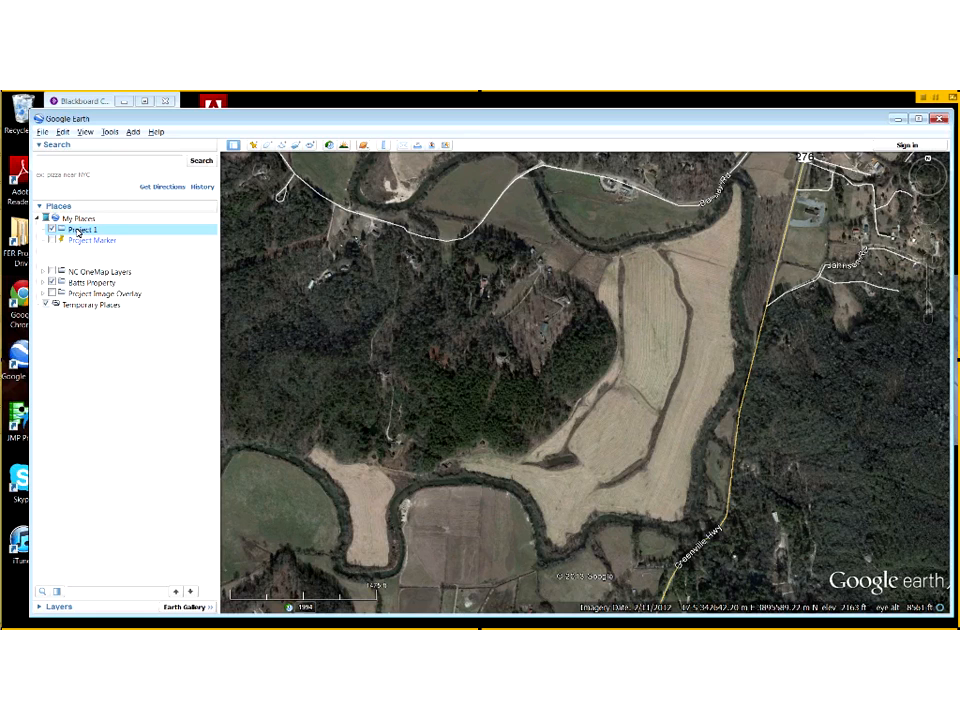
pyautogui.rightClick(78, 232)
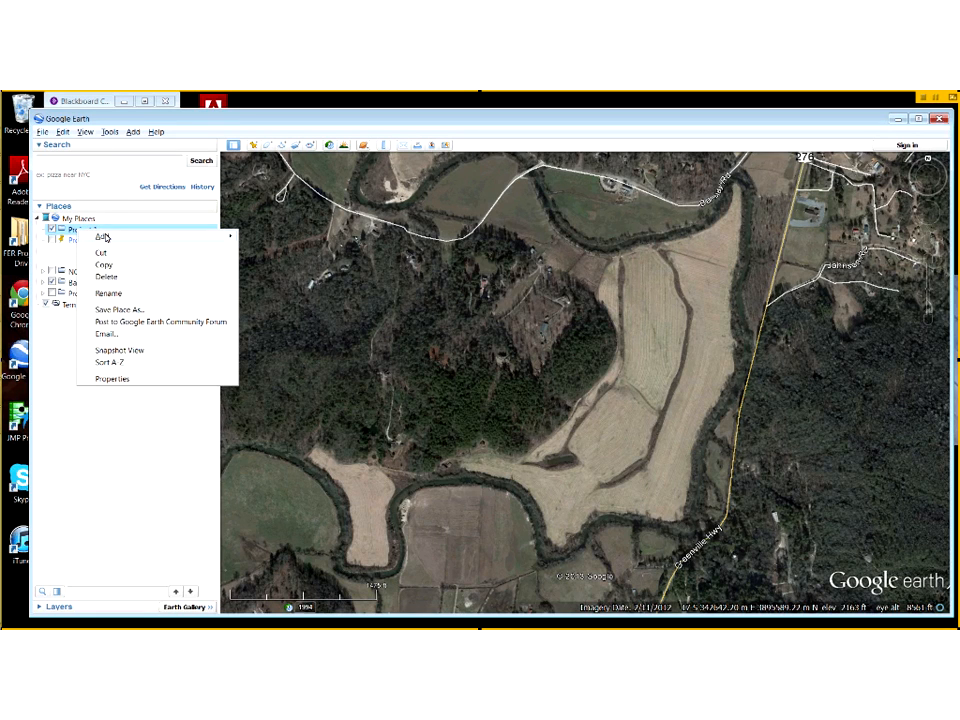
pyautogui.moveTo(165, 238)
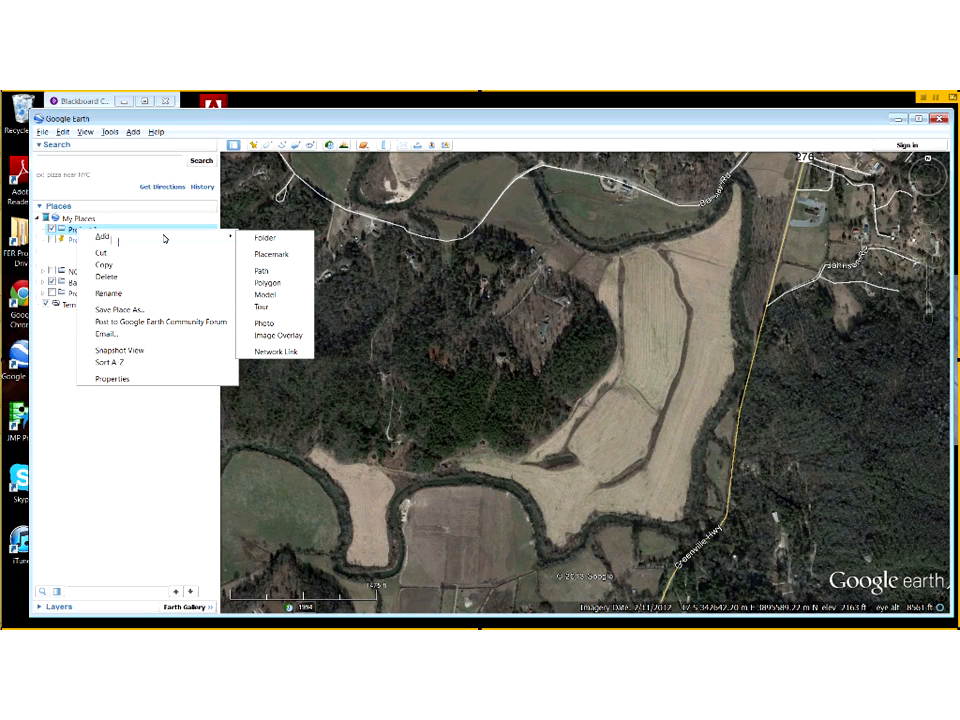
pyautogui.click(266, 283)
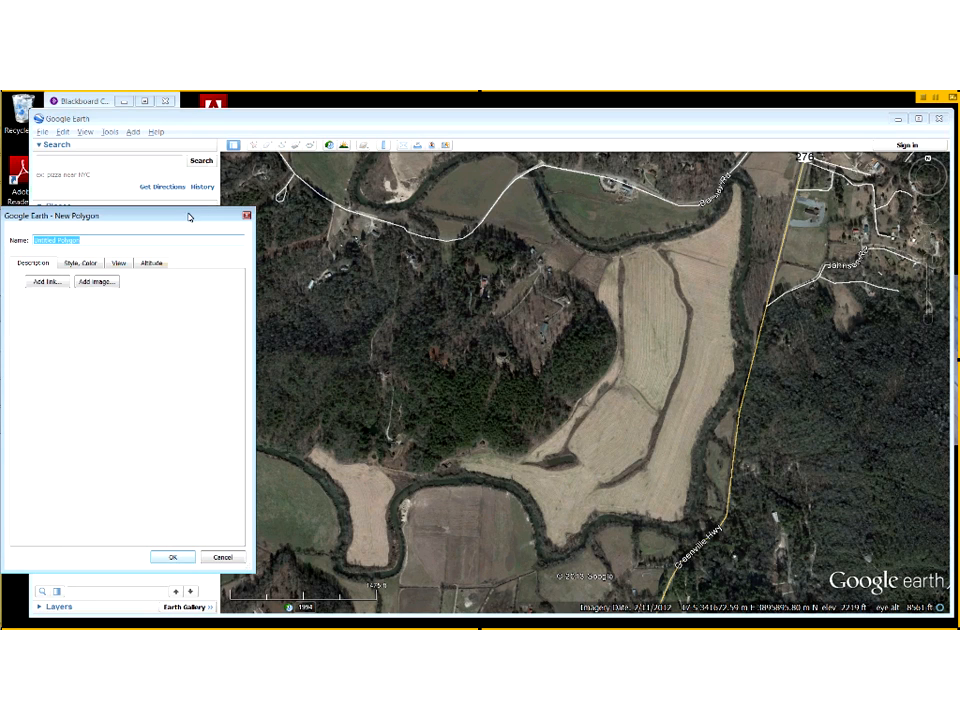
pyautogui.write('Parcel')
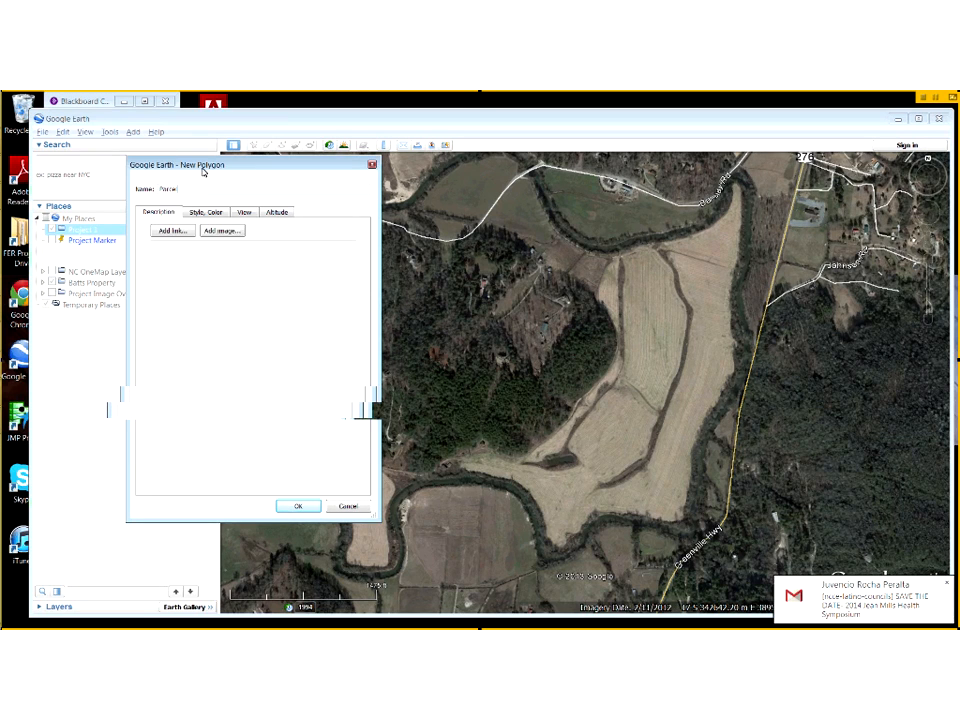
pyautogui.moveTo(203, 172); pyautogui.dragTo(101, 139)
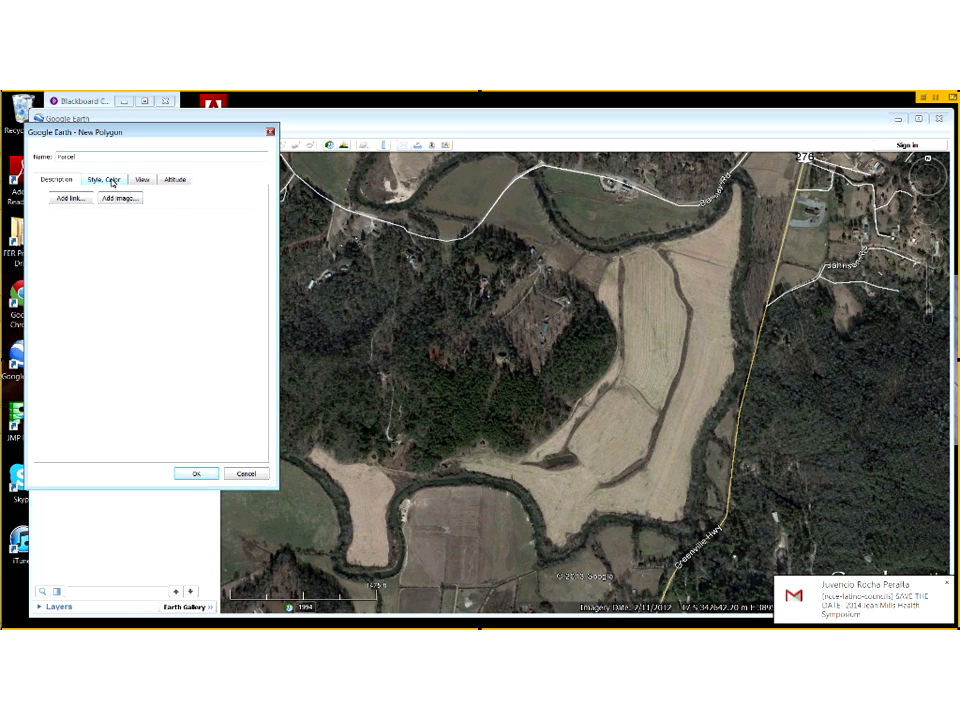
# Set the Parcel polygon's area style to Outlined
pyautogui.click(112, 181)
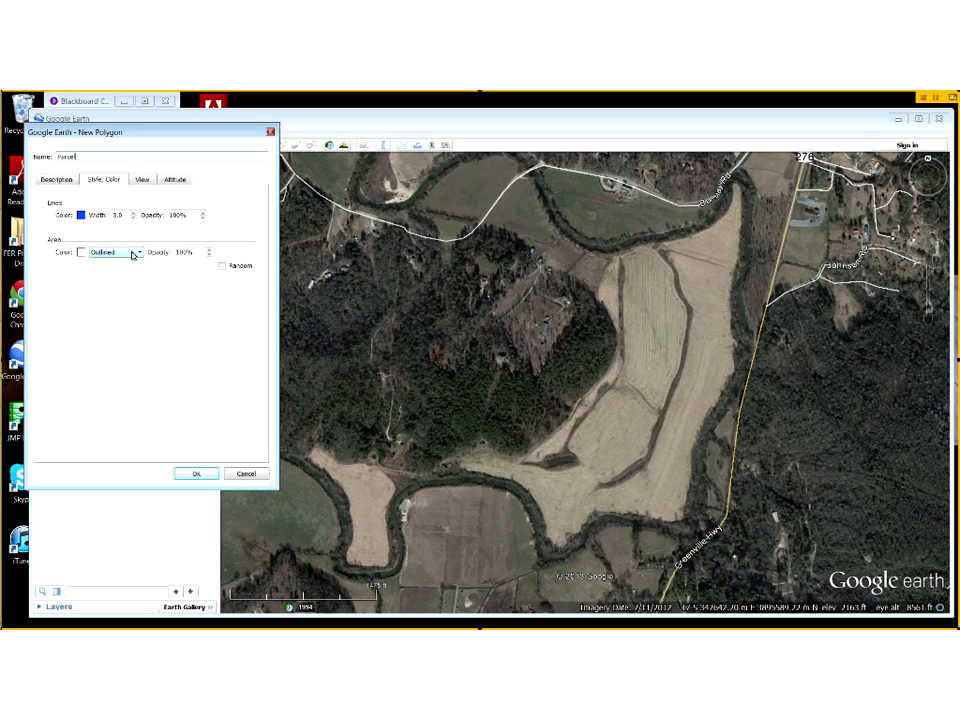
pyautogui.click(130, 253)
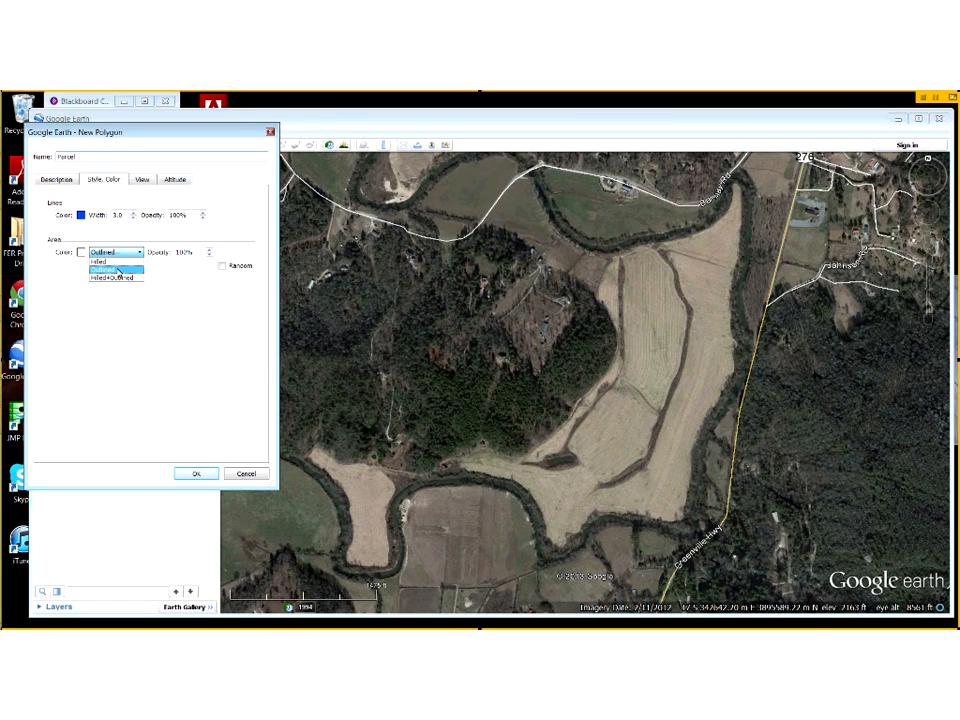
pyautogui.click(118, 270)
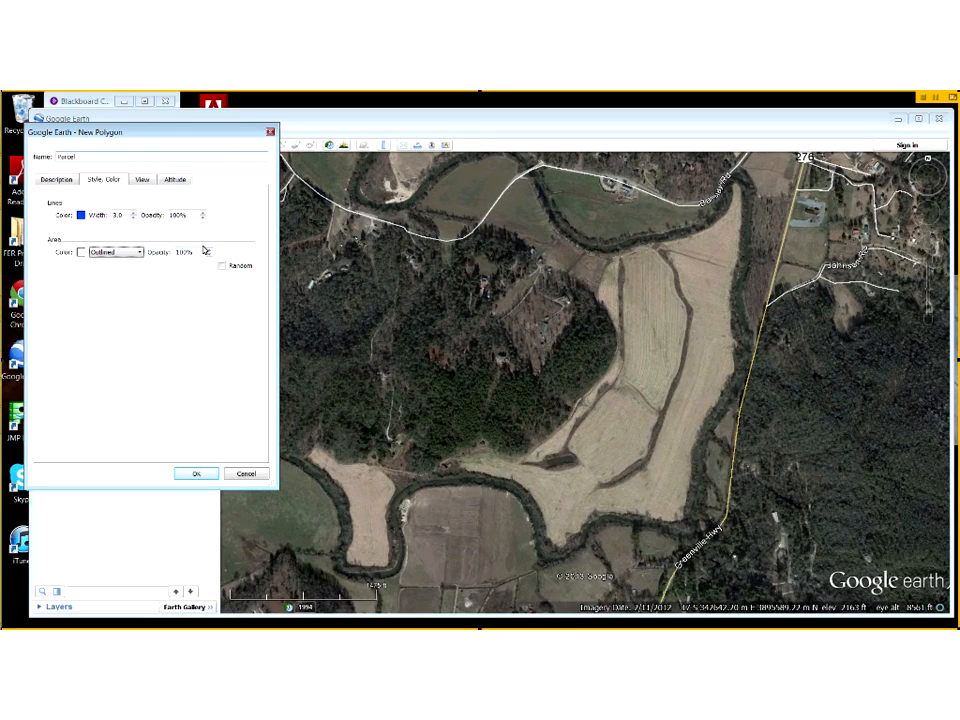
pyautogui.click(118, 216)
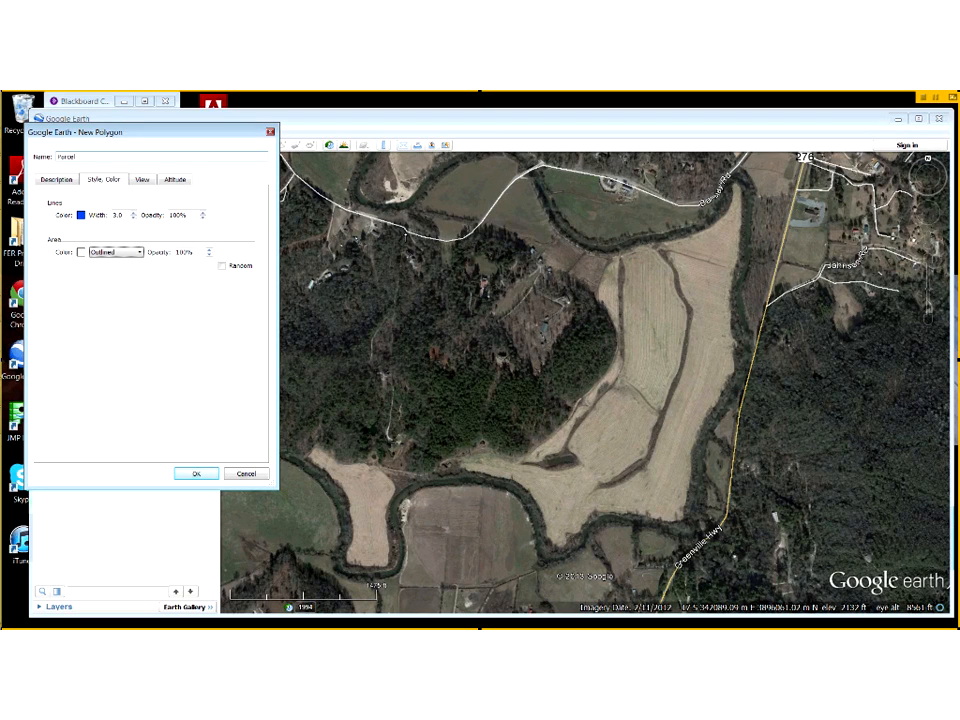
# Trace the Parcel boundary from the northern road across the fields, down the highway and west along the river, and save the polygon
pyautogui.click(406, 235)
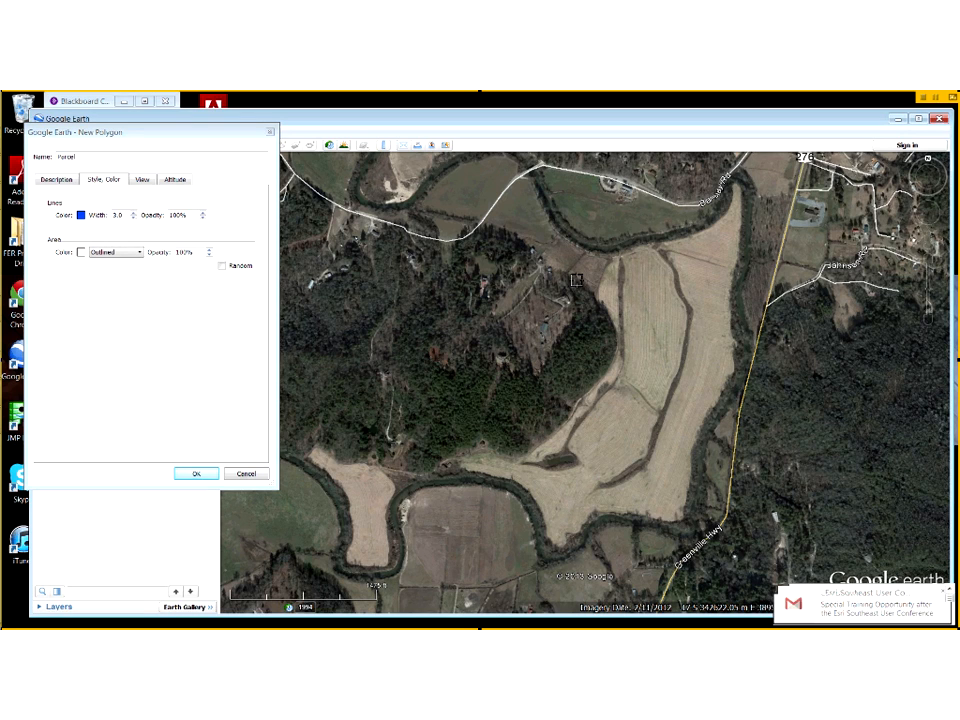
pyautogui.click(578, 284)
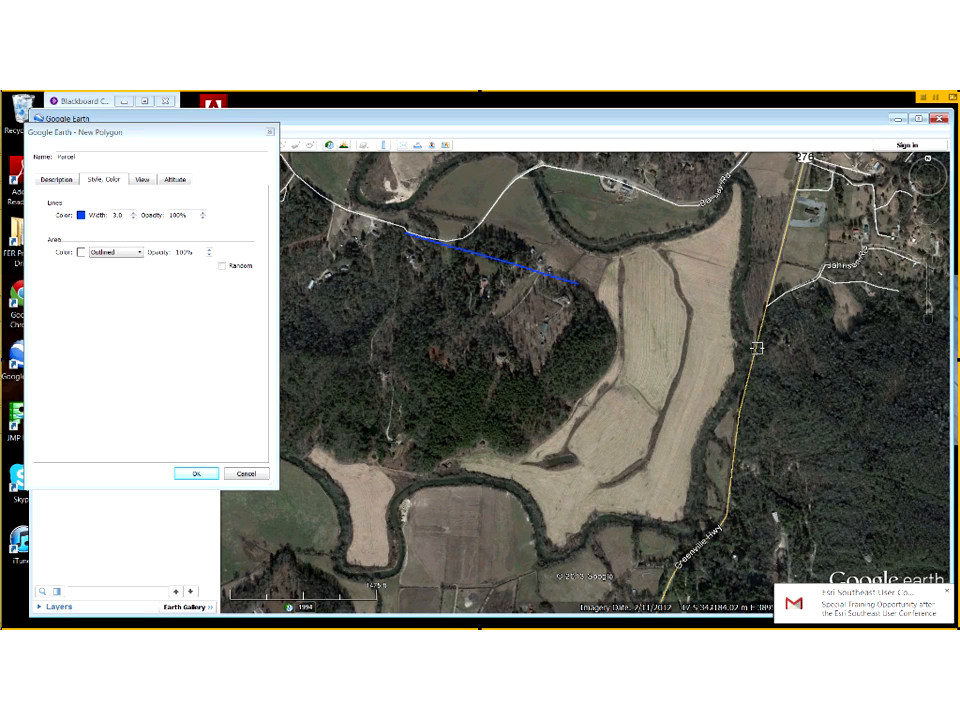
pyautogui.click(754, 346)
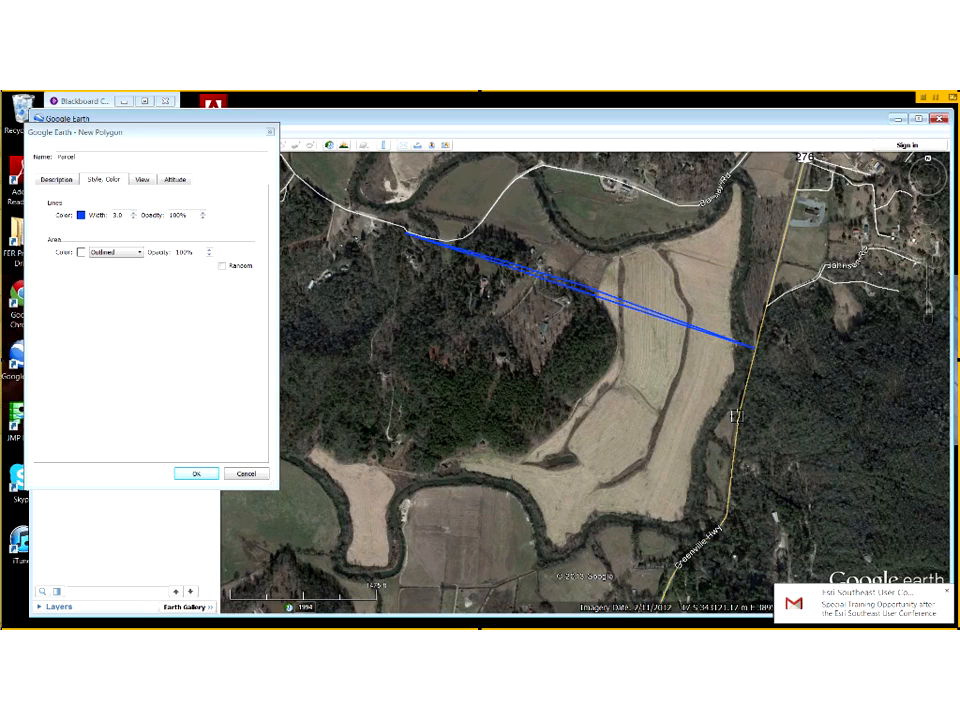
pyautogui.click(737, 414)
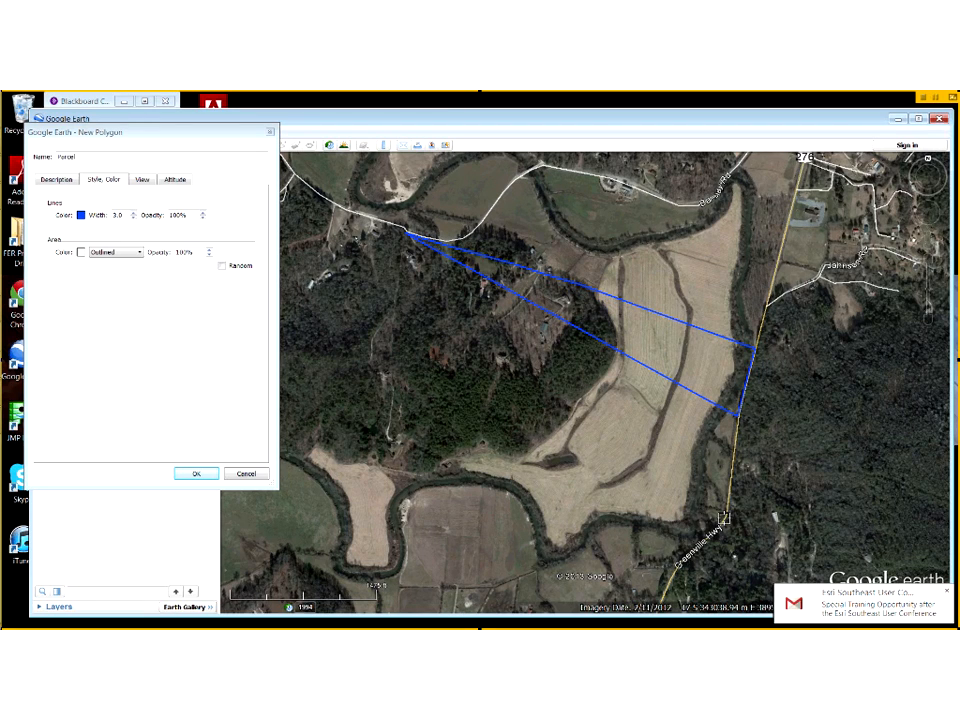
pyautogui.click(726, 517)
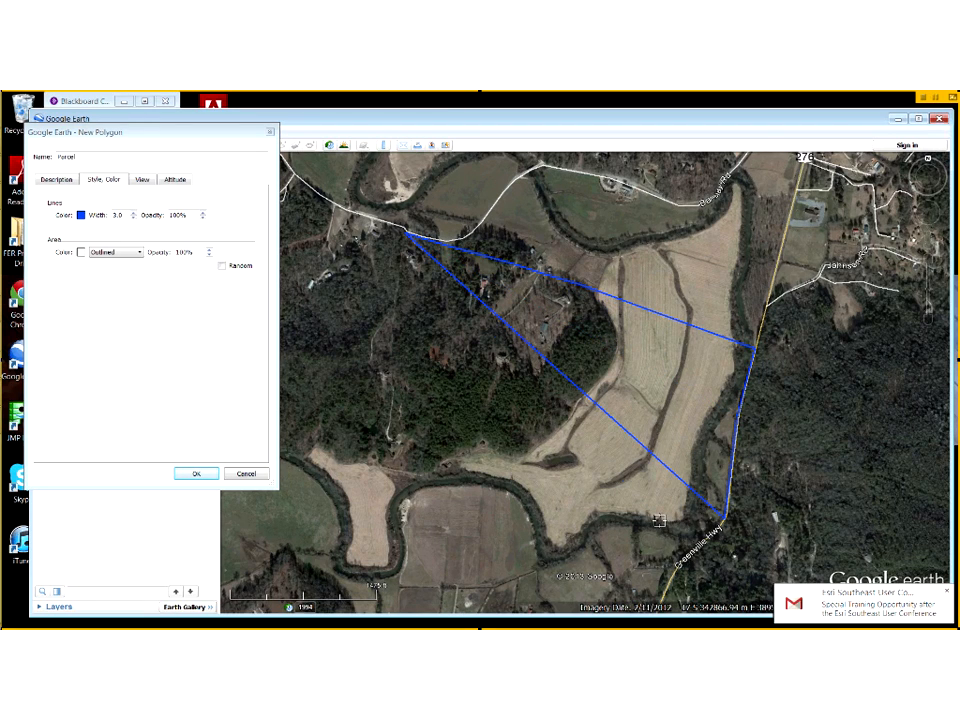
pyautogui.click(659, 520)
pyautogui.click(603, 514)
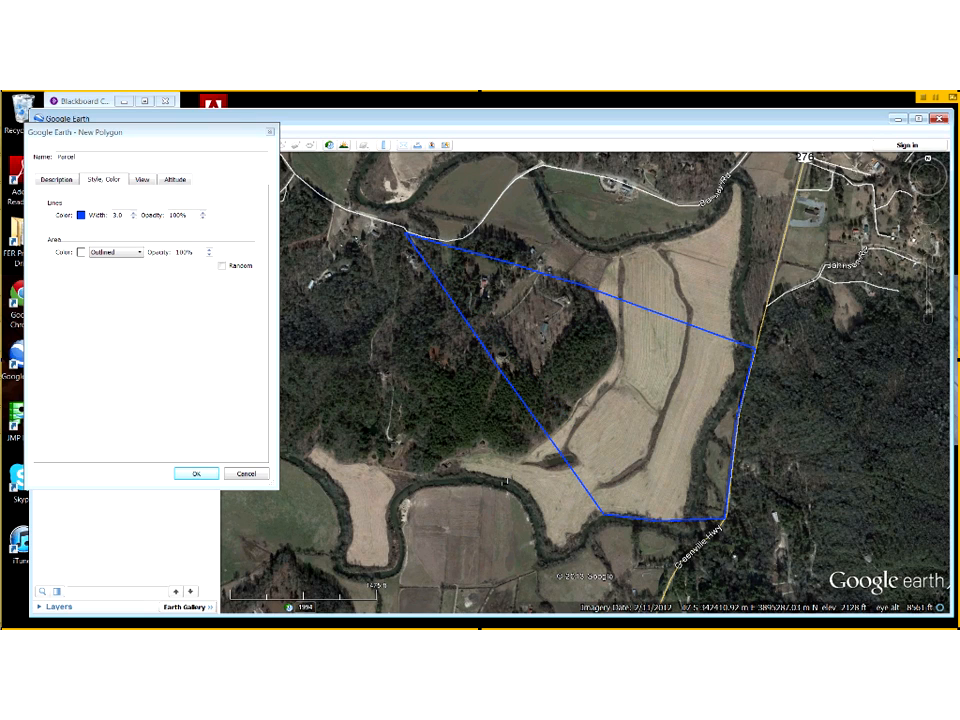
pyautogui.click(511, 478)
pyautogui.click(420, 478)
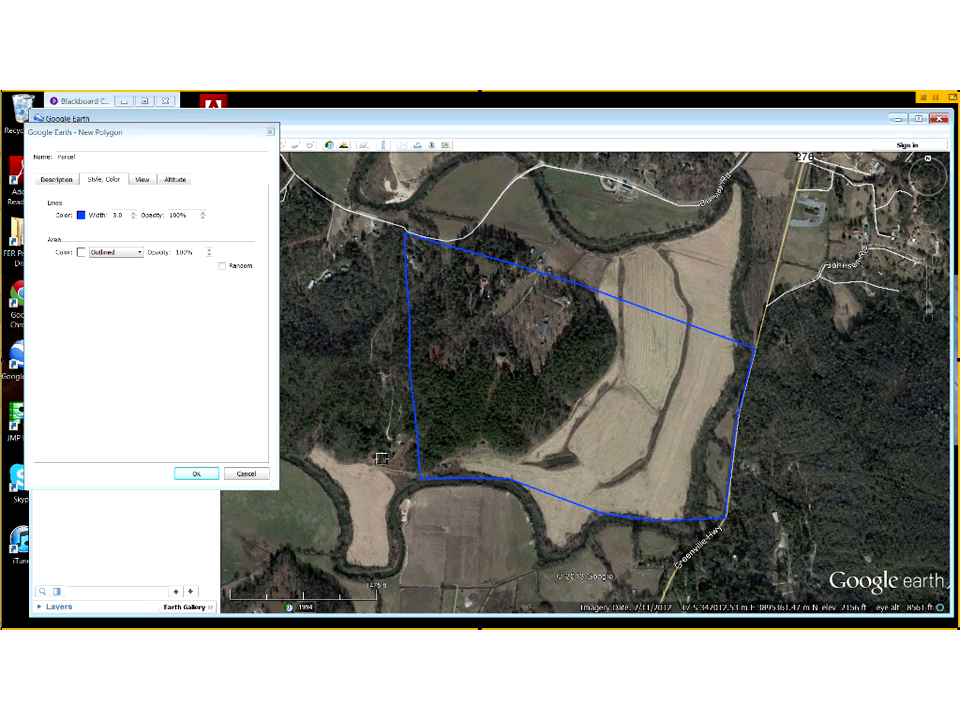
pyautogui.click(373, 465)
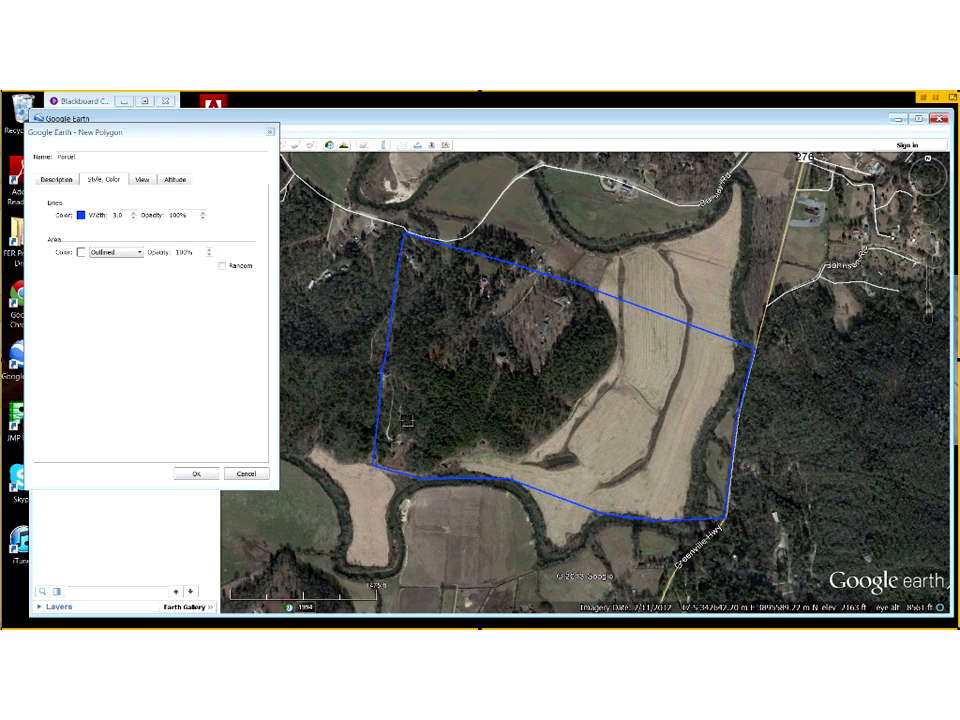
pyautogui.click(197, 475)
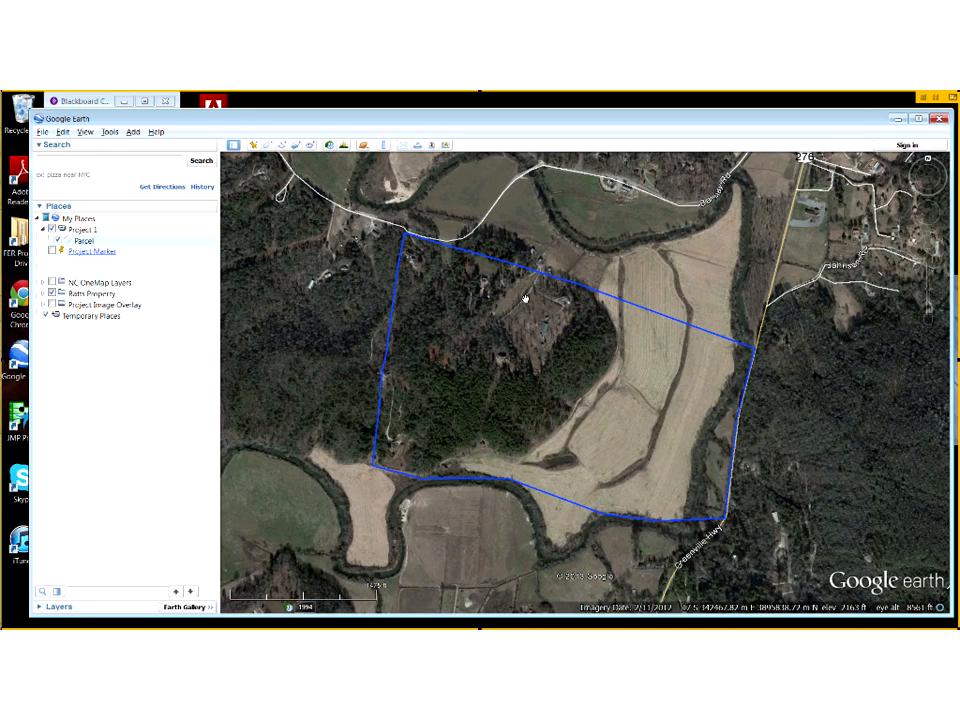
# Edit the Parcel polygon by moving its northwest corner point up onto the road, and save the change
pyautogui.scroll(4, 525, 298)
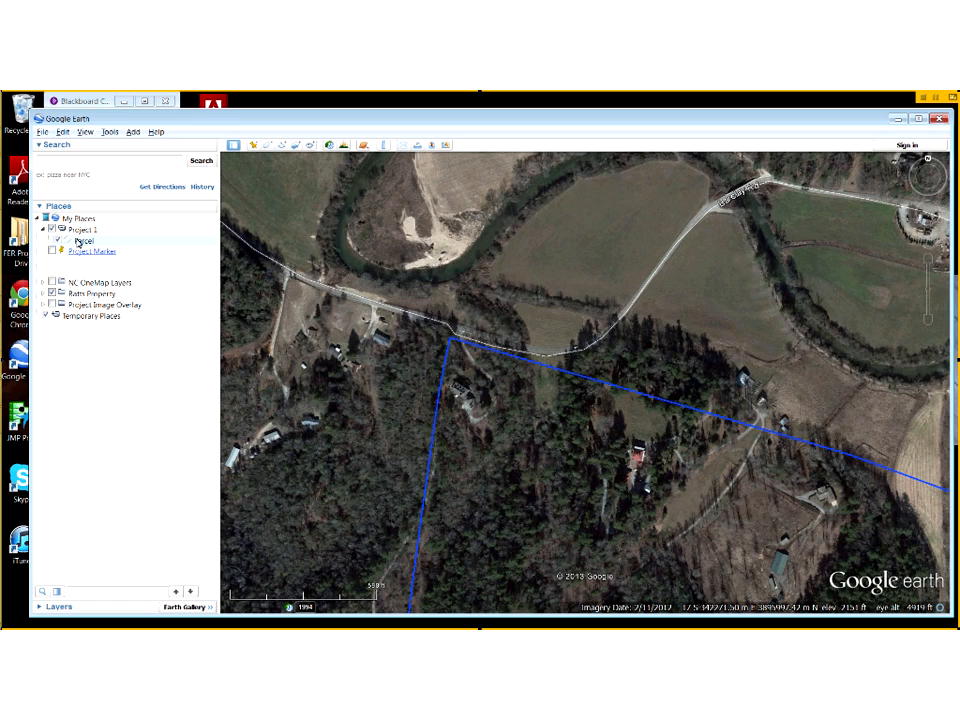
pyautogui.rightClick(76, 243)
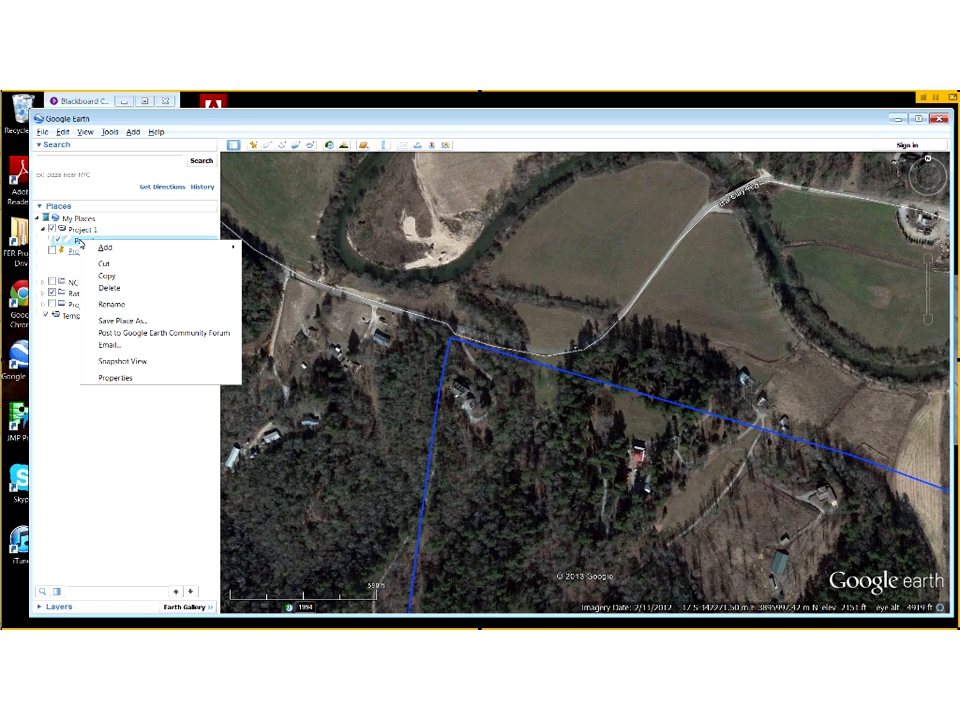
pyautogui.click(116, 378)
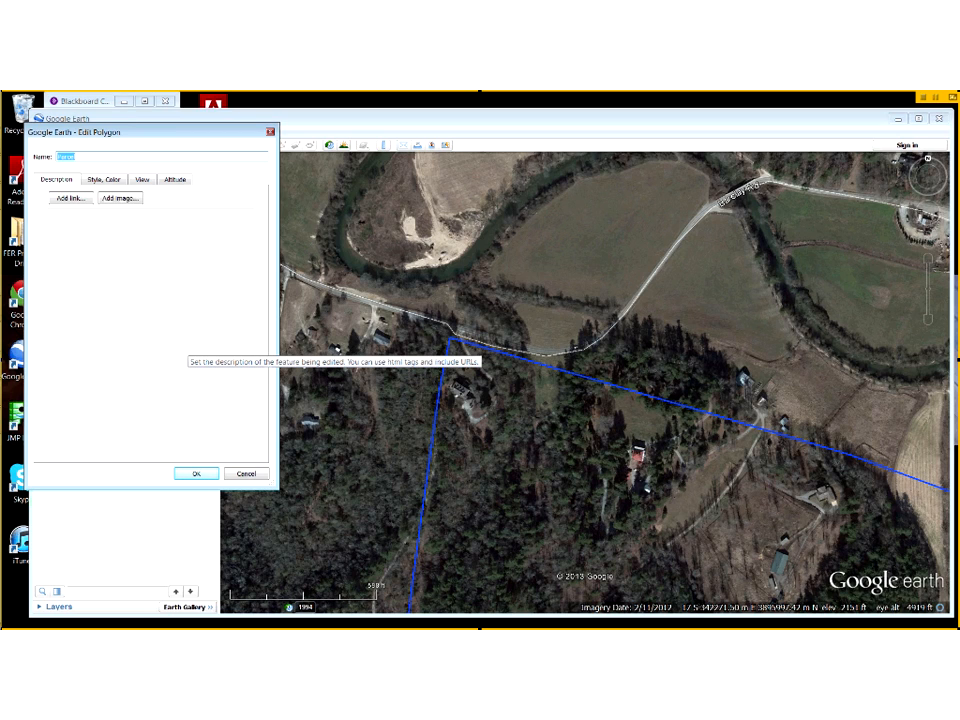
pyautogui.click(451, 343)
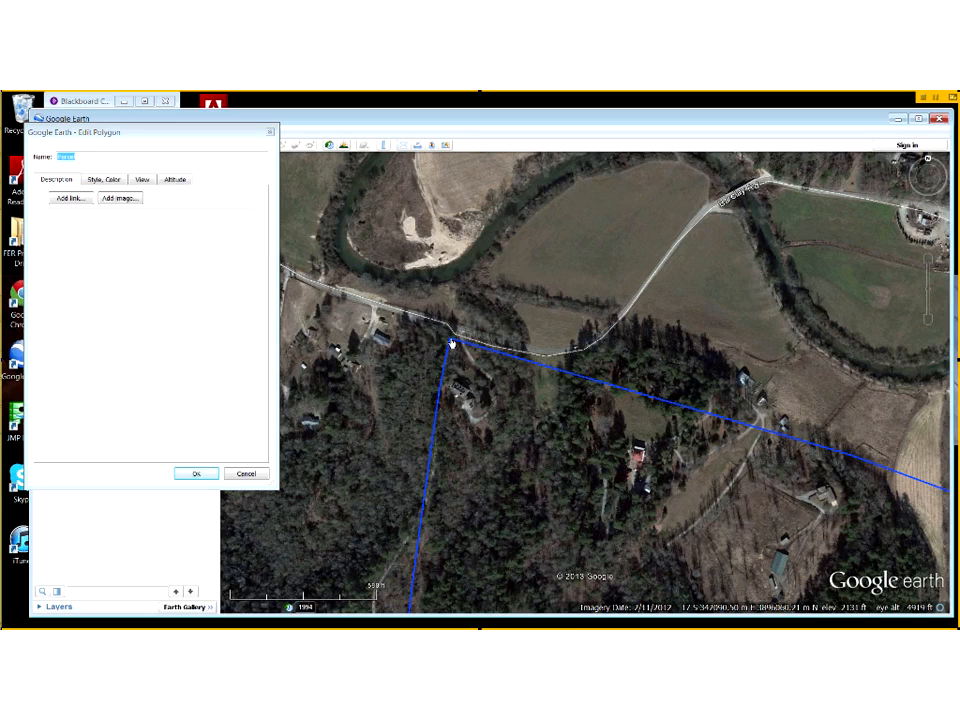
pyautogui.moveTo(451, 343); pyautogui.dragTo(454, 336)
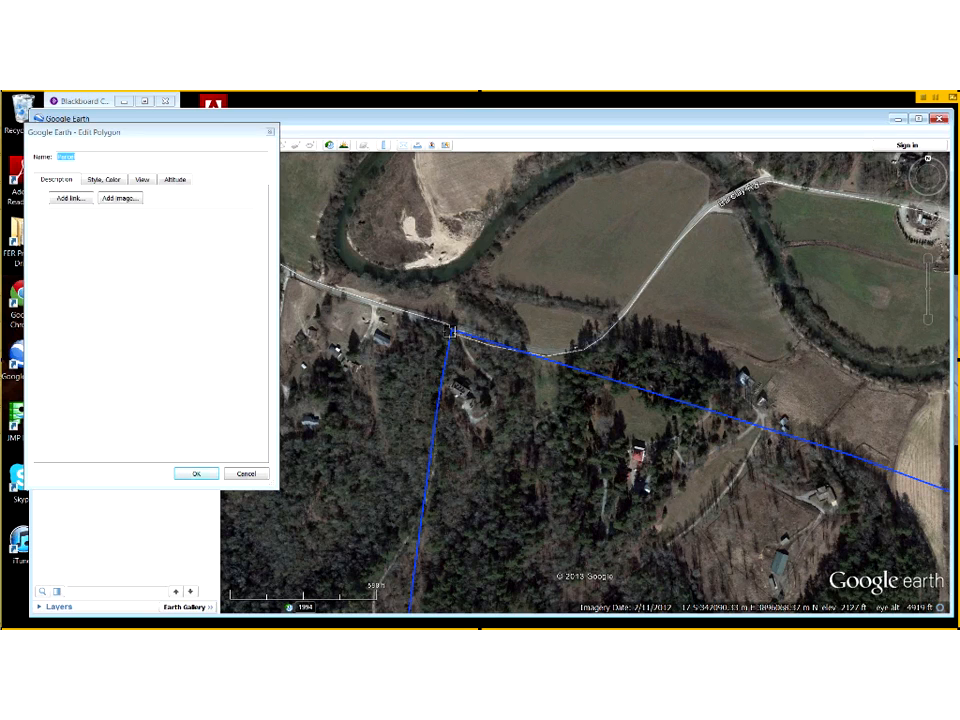
pyautogui.moveTo(451, 331); pyautogui.dragTo(456, 334)
pyautogui.click(197, 473)
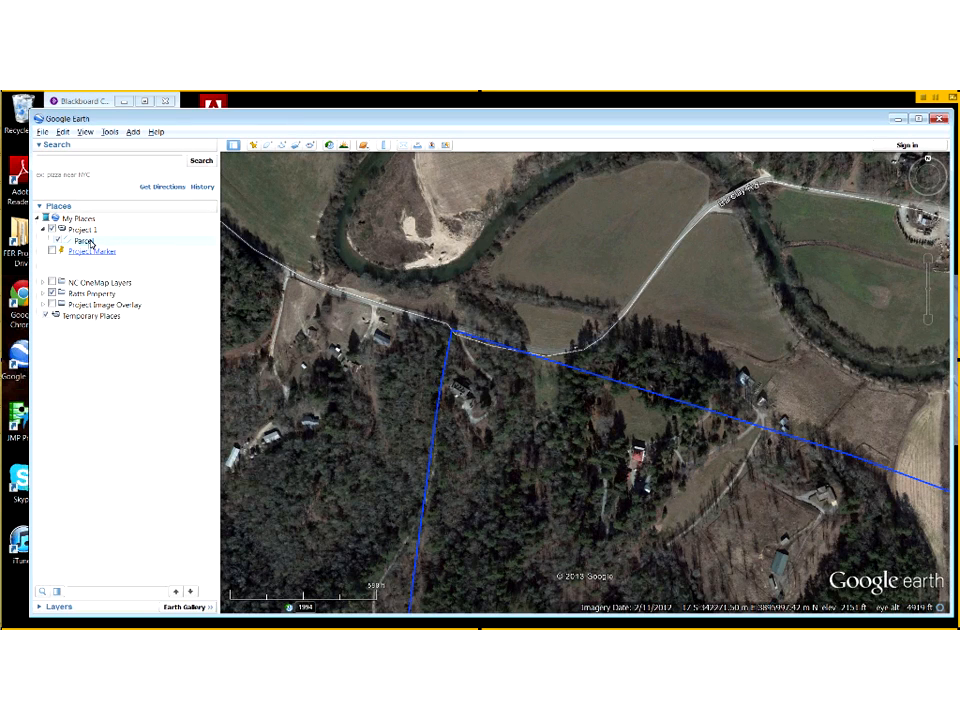
# Add a new polygon named Ag Fields inside the Project 1 folder and save it
pyautogui.click(91, 242)
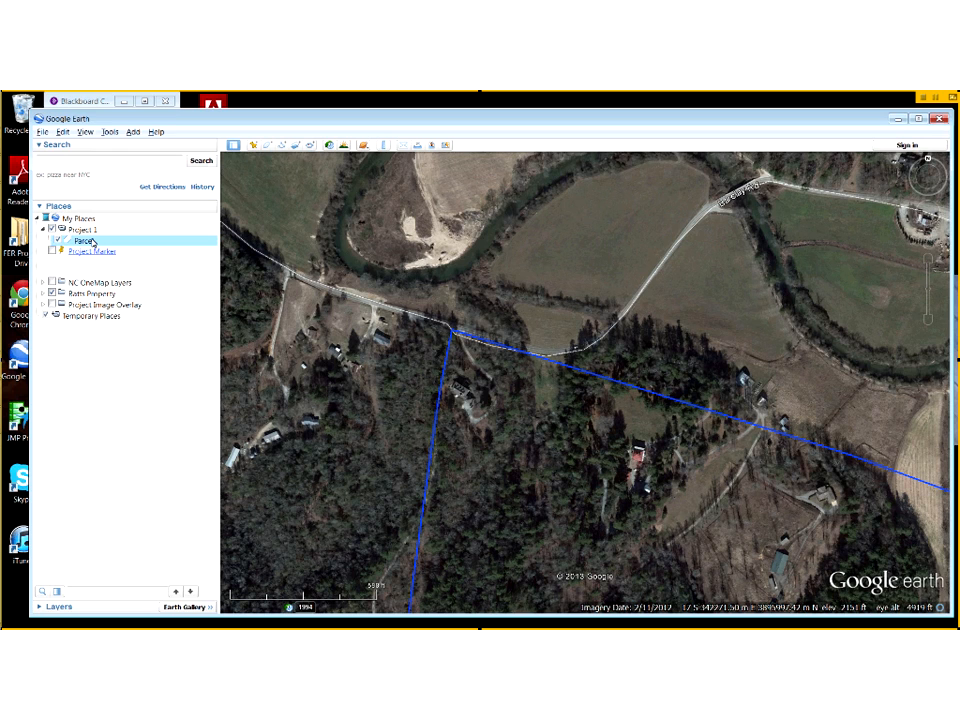
pyautogui.doubleClick(91, 242)
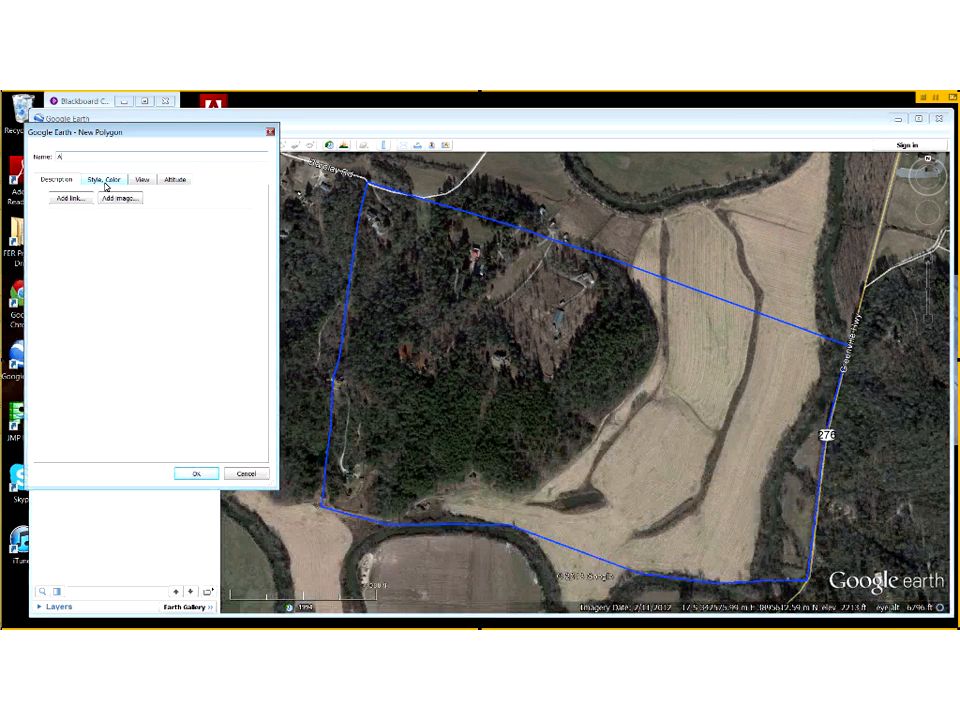
pyautogui.write('g Fields')
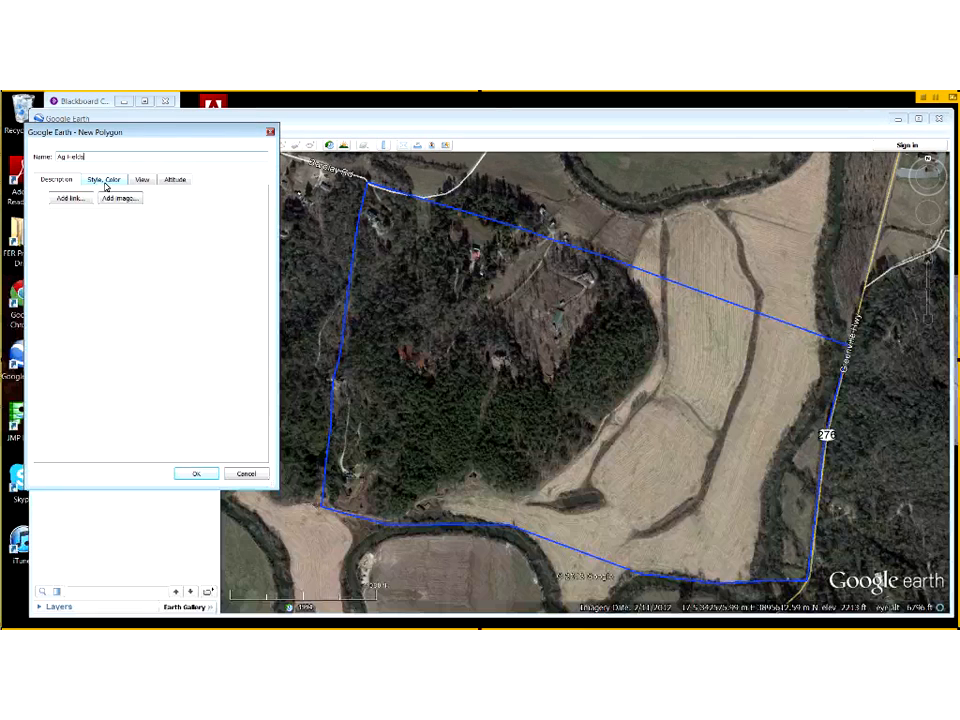
pyautogui.click(196, 474)
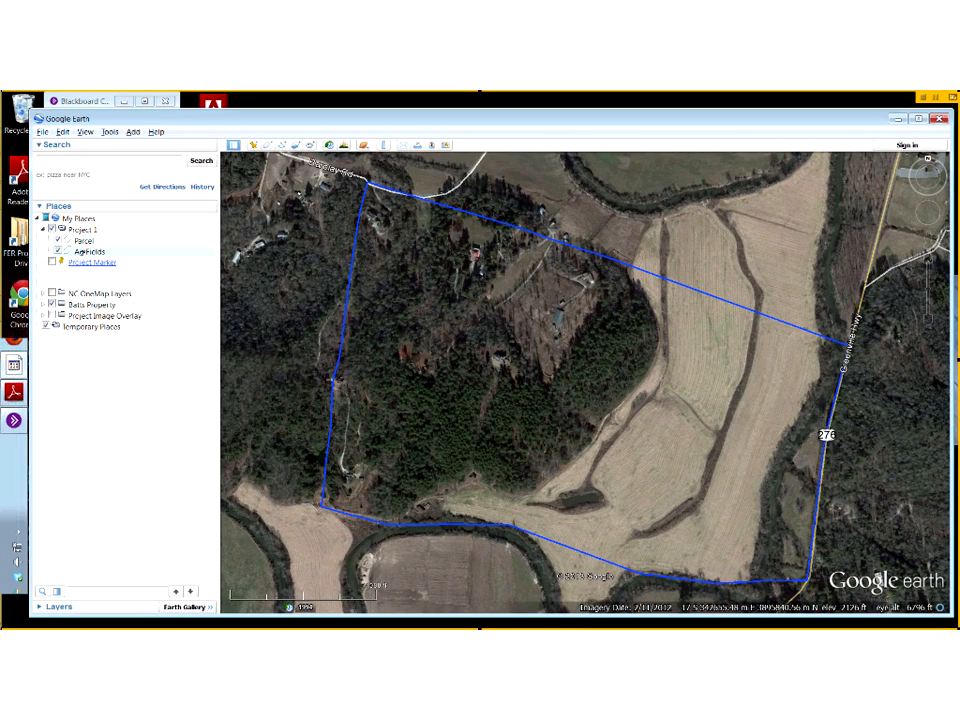
# Edit the Ag Fields polygon, tracing the cropland from the northern parcel line down its eastern tree line and along the southern boundary
pyautogui.rightClick(82, 251)
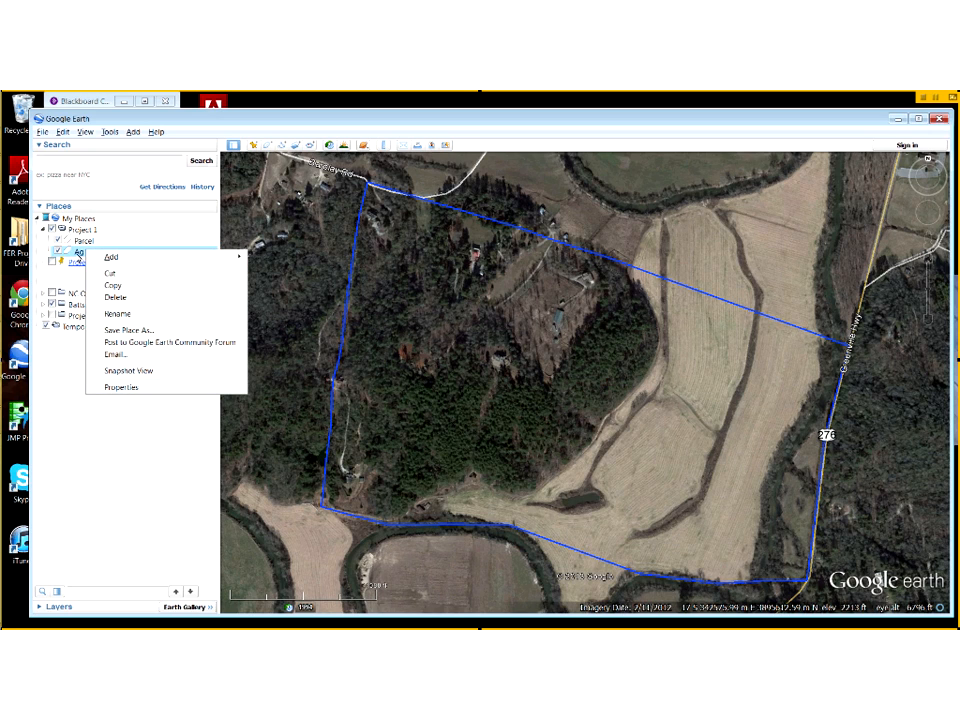
pyautogui.click(116, 387)
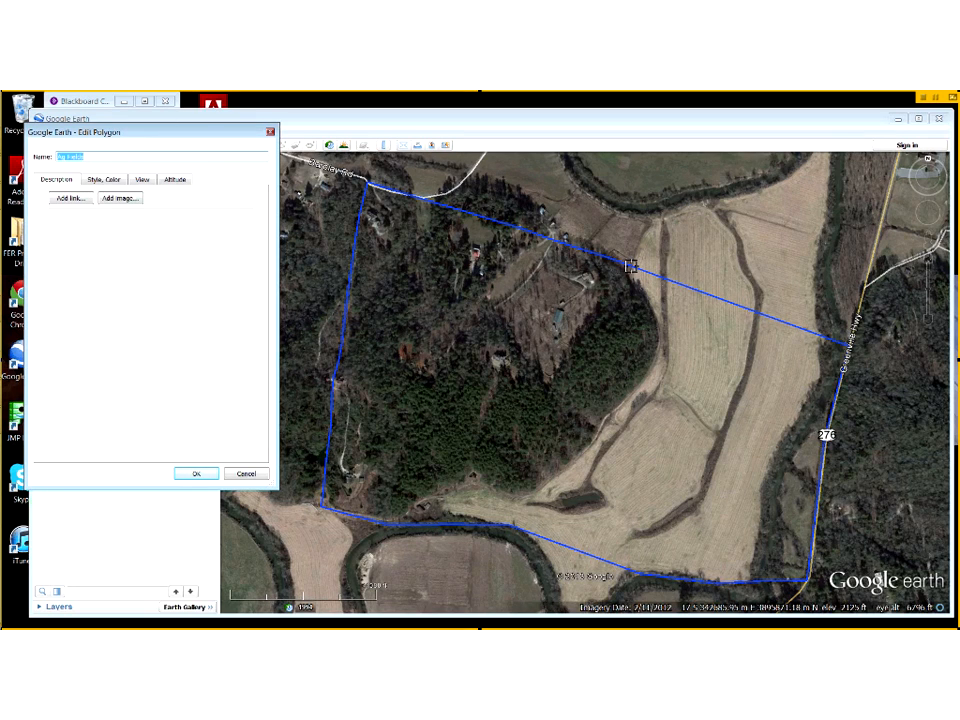
pyautogui.click(631, 266)
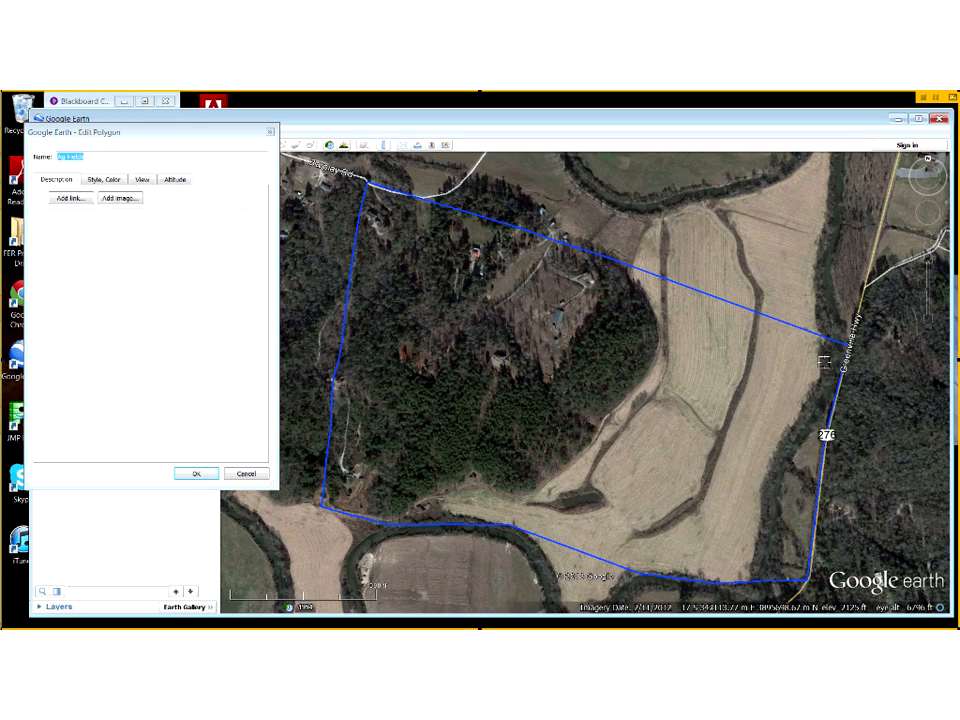
pyautogui.click(821, 379)
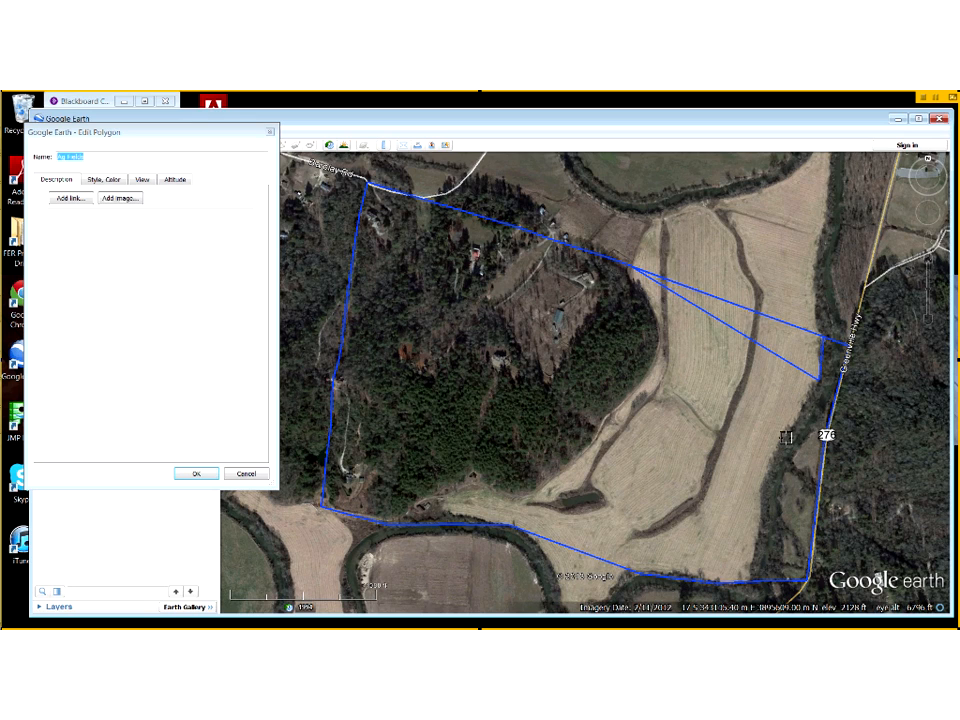
pyautogui.click(781, 441)
pyautogui.click(762, 494)
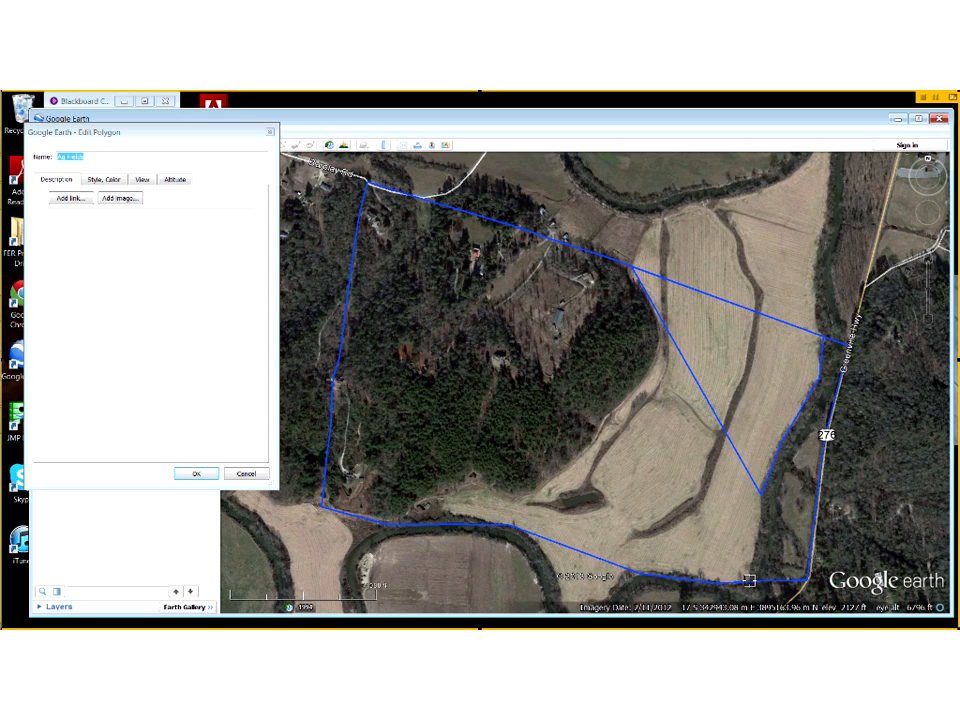
pyautogui.click(748, 581)
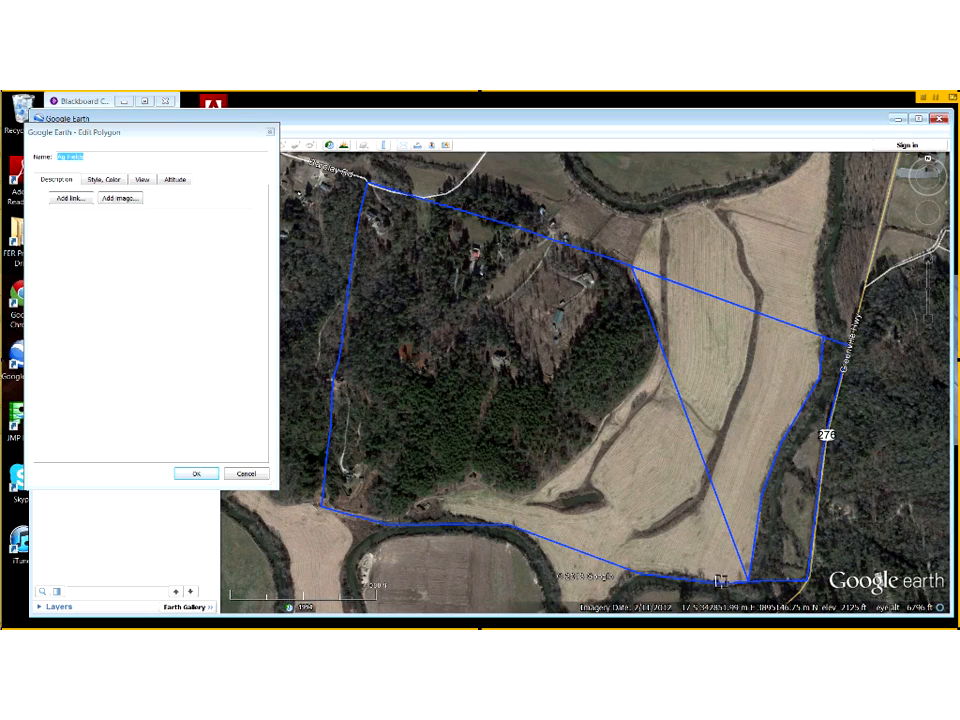
pyautogui.click(719, 582)
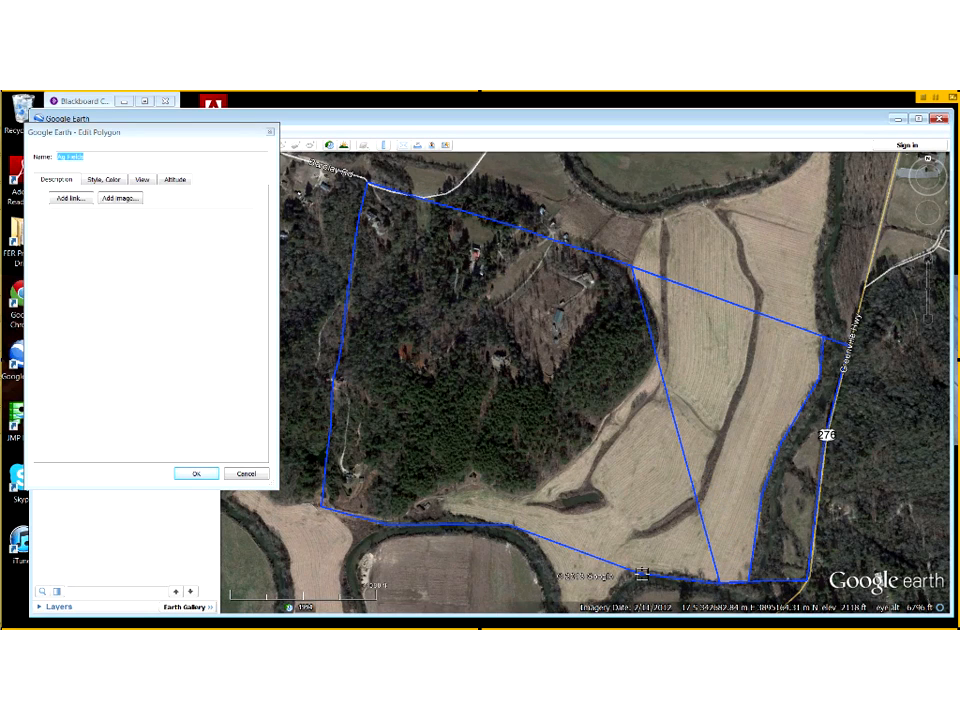
pyautogui.click(641, 577)
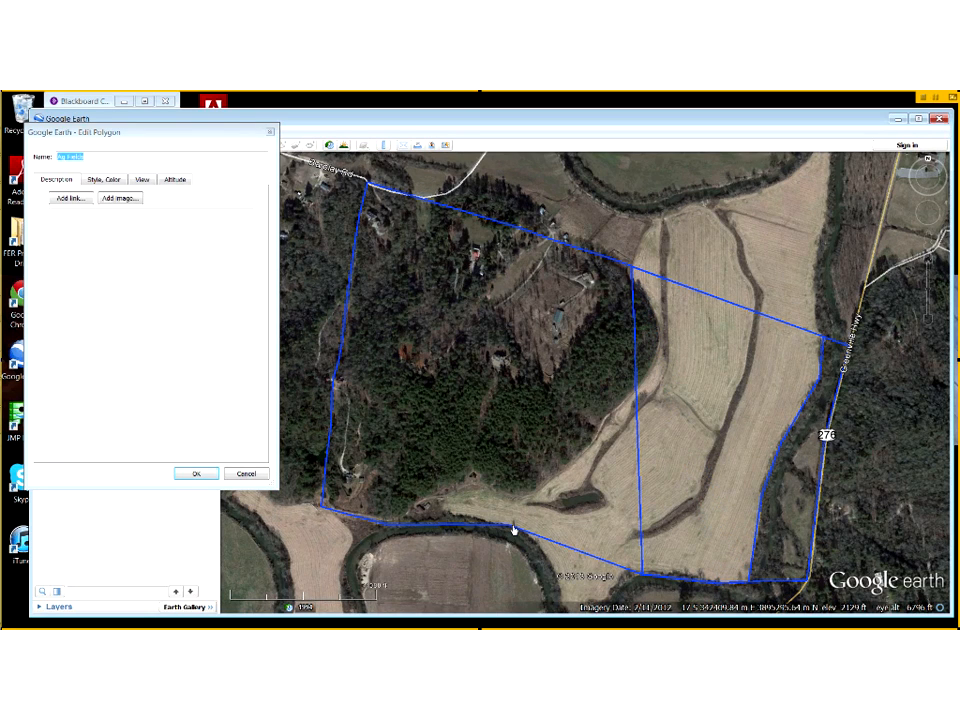
# Continue the Ag Fields outline around the cropland's narrow western tip and back northeast along the forest edge
pyautogui.click(513, 524)
pyautogui.click(455, 512)
pyautogui.click(441, 492)
pyautogui.click(485, 484)
pyautogui.click(513, 492)
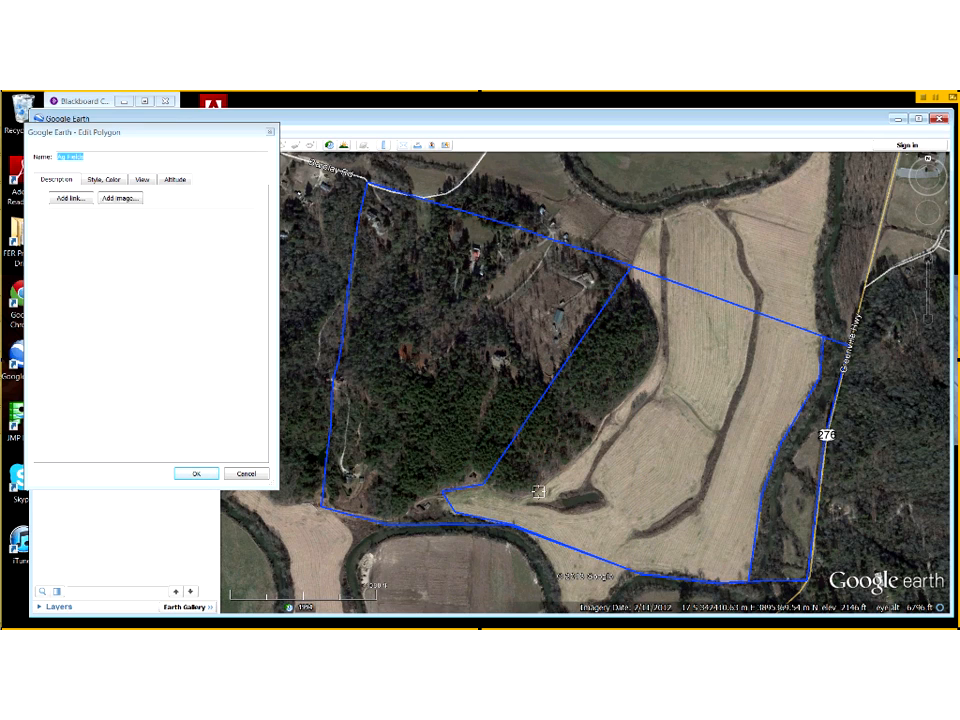
pyautogui.click(541, 490)
pyautogui.click(591, 434)
pyautogui.click(638, 378)
pyautogui.click(658, 337)
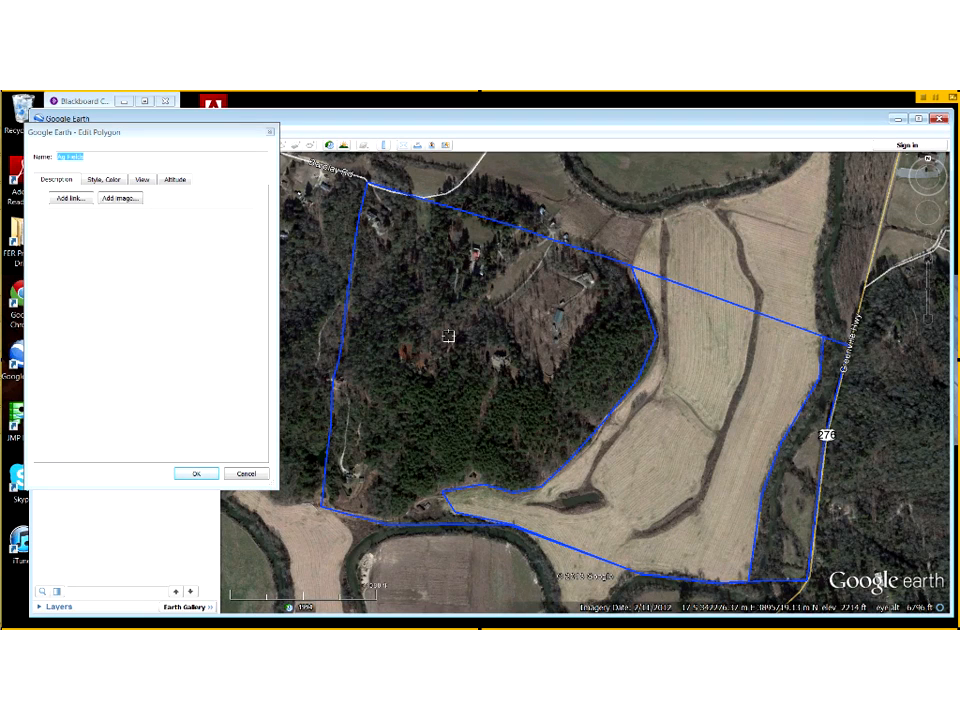
# Set the Ag Fields polygon's line color to amber yellow and save the polygon
pyautogui.click(98, 182)
pyautogui.click(85, 212)
pyautogui.click(133, 271)
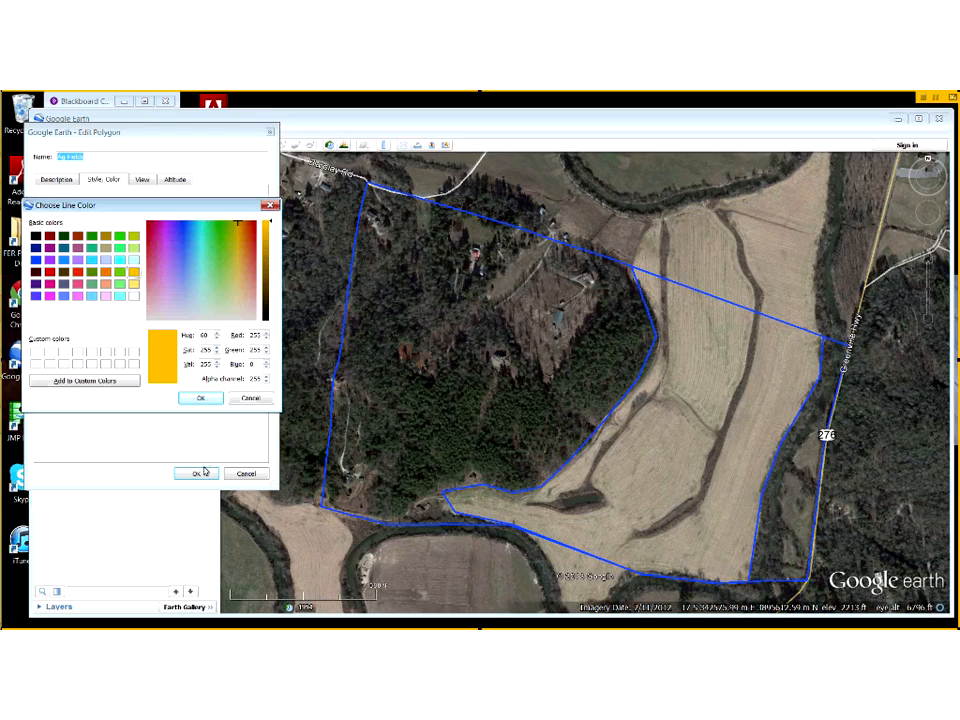
pyautogui.click(198, 398)
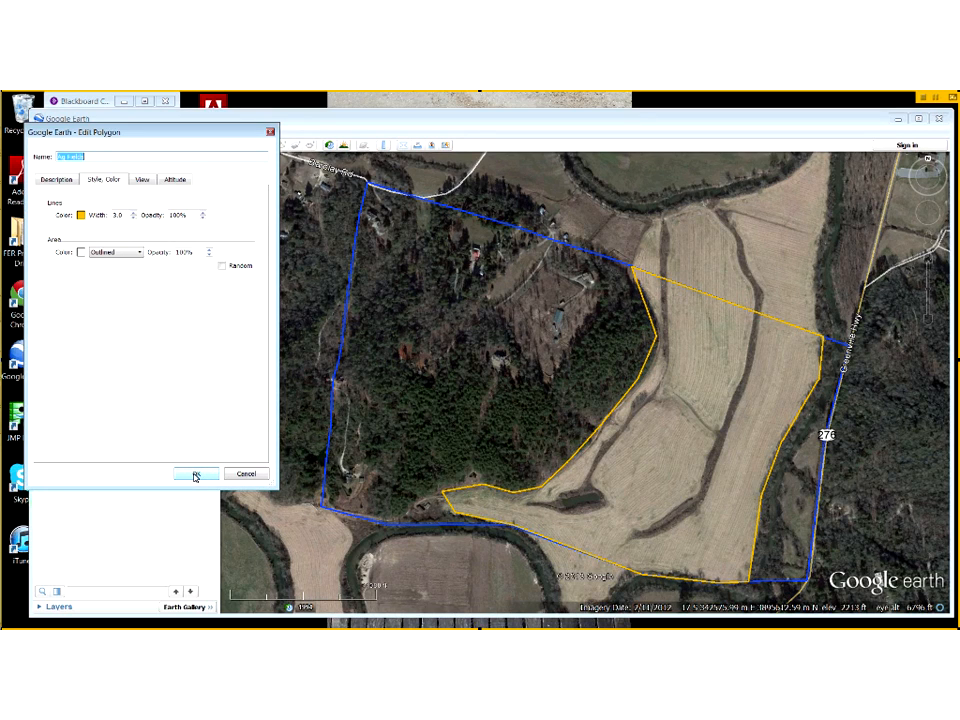
pyautogui.click(196, 476)
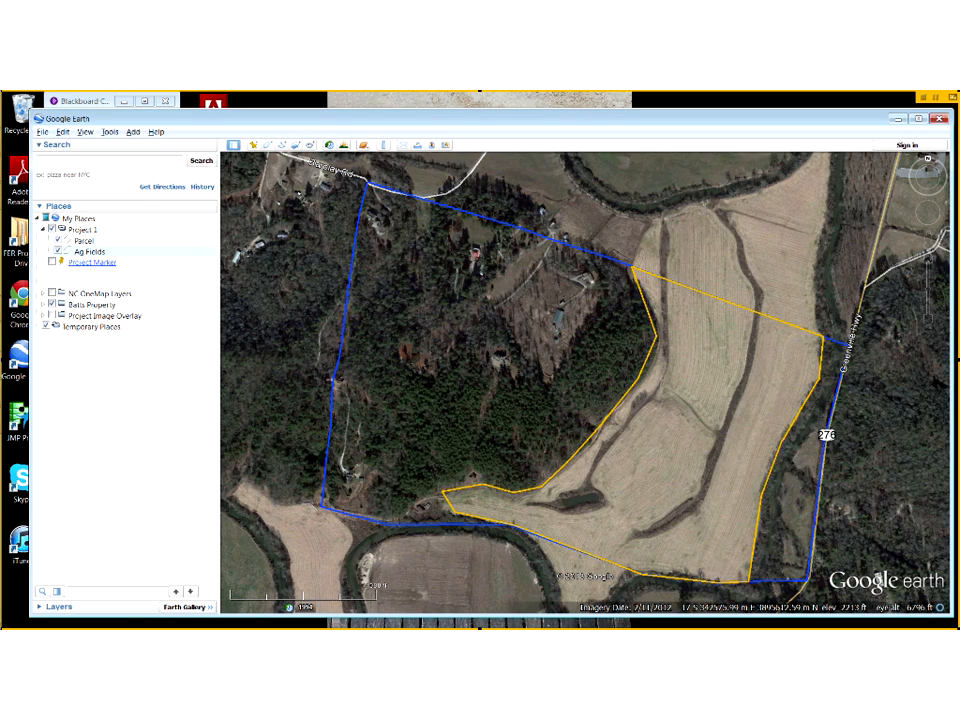
# Start a new polygon named White pine inside the Project 1 folder
pyautogui.rightClick(84, 232)
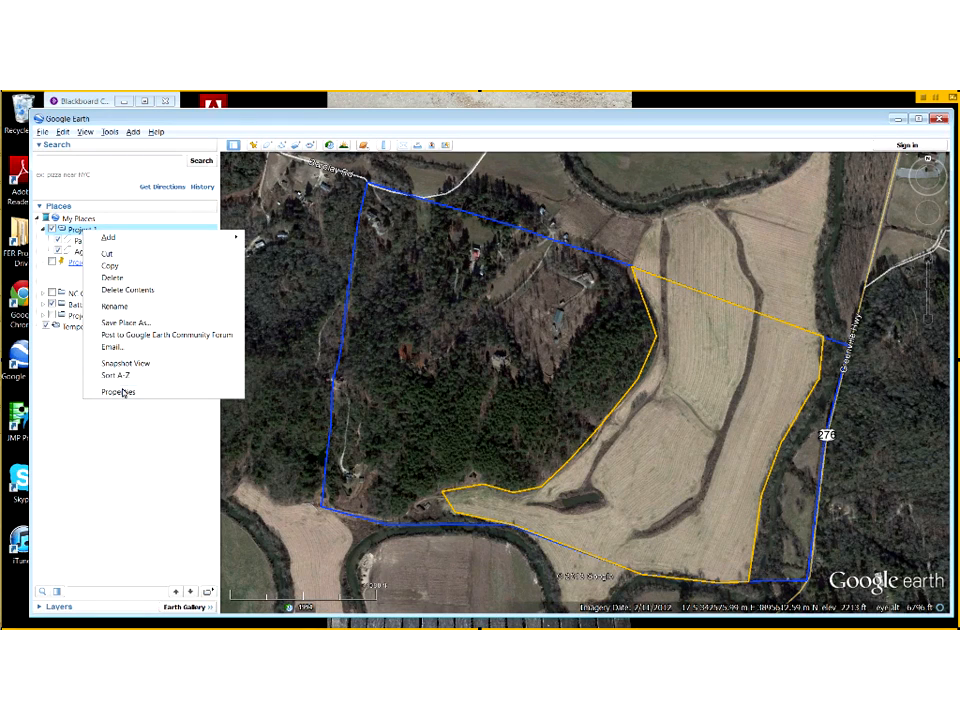
pyautogui.moveTo(150, 237)
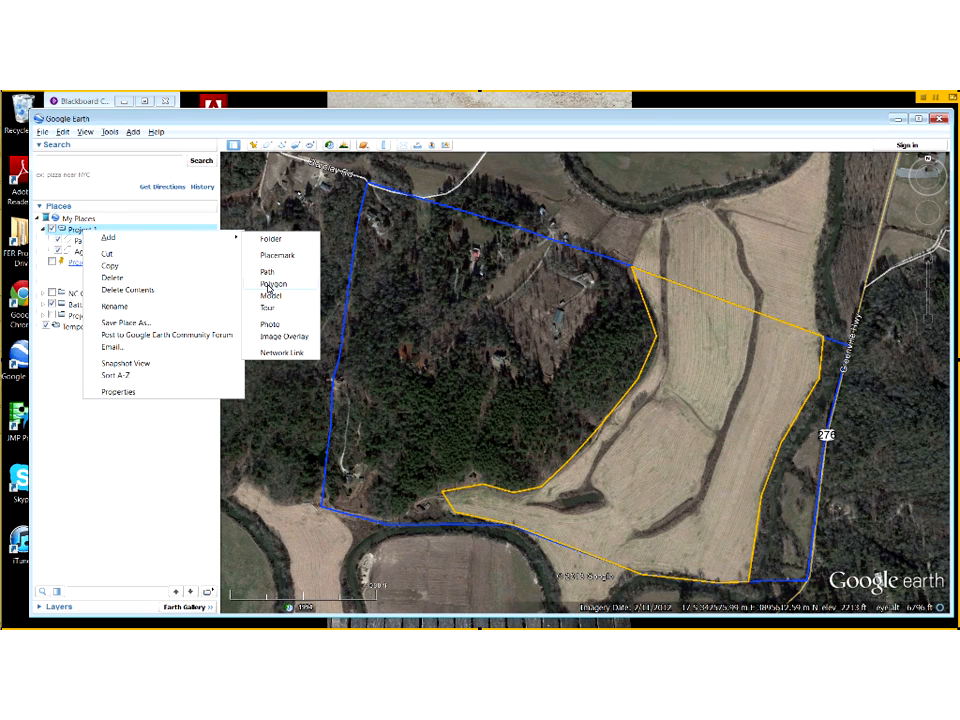
pyautogui.click(272, 284)
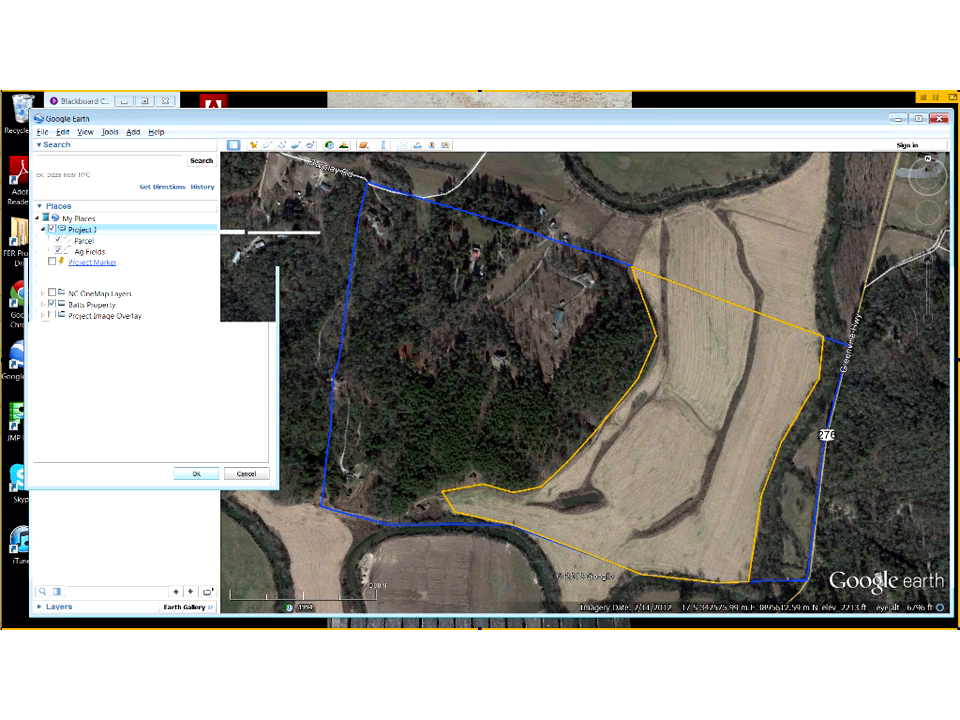
pyautogui.write('Wh')
pyautogui.write('ite ')
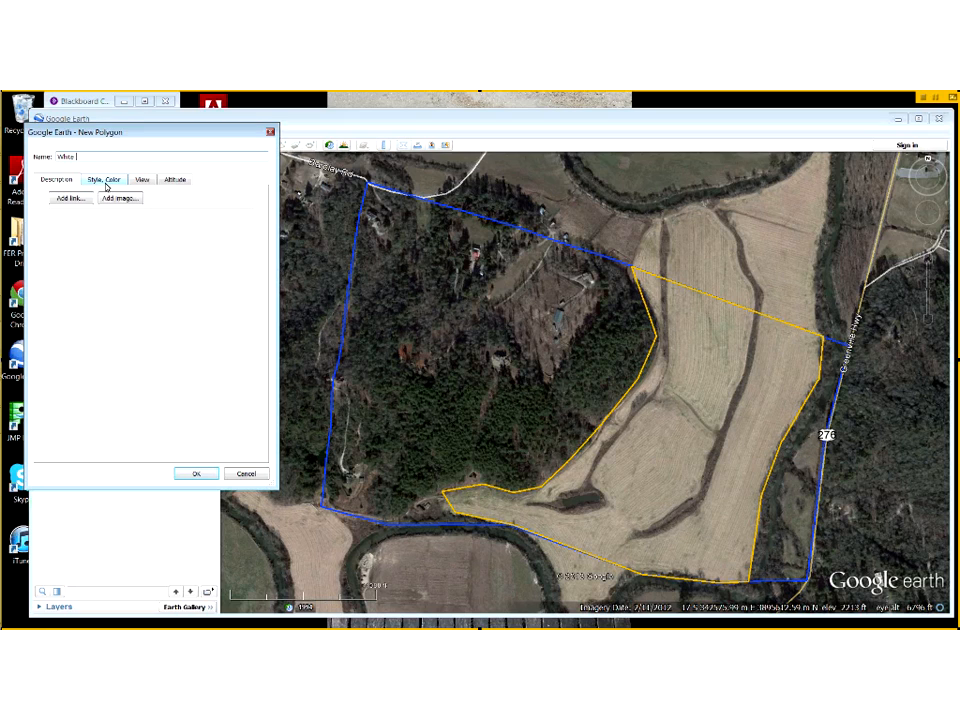
pyautogui.write('pine')
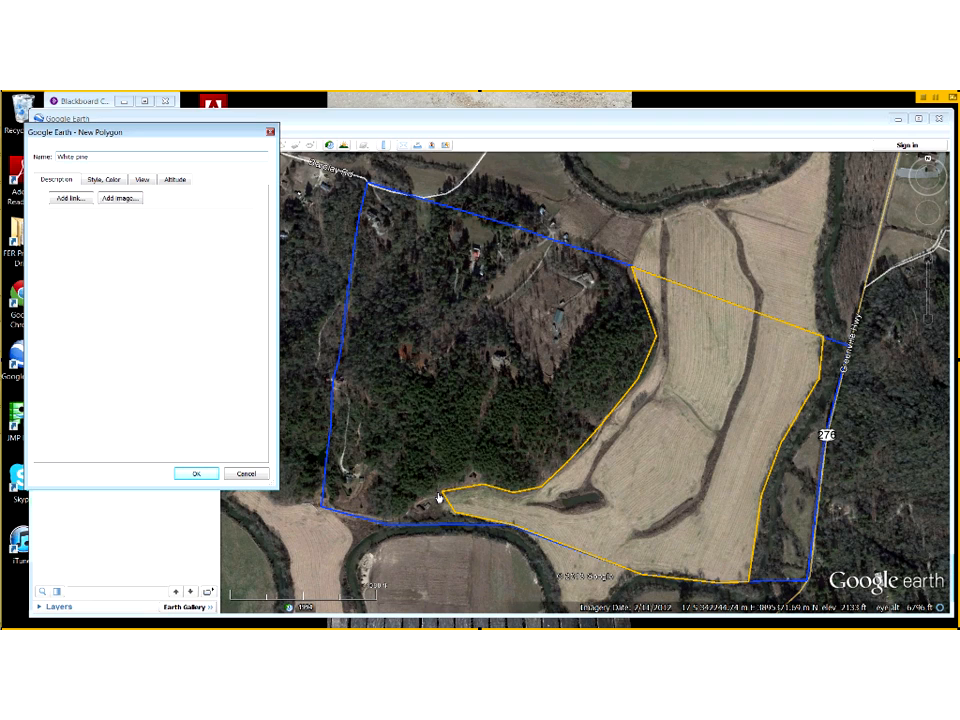
# Trace the White pine outline up the stand's western edge, east along its northern edge and up beside the clearing
pyautogui.click(372, 503)
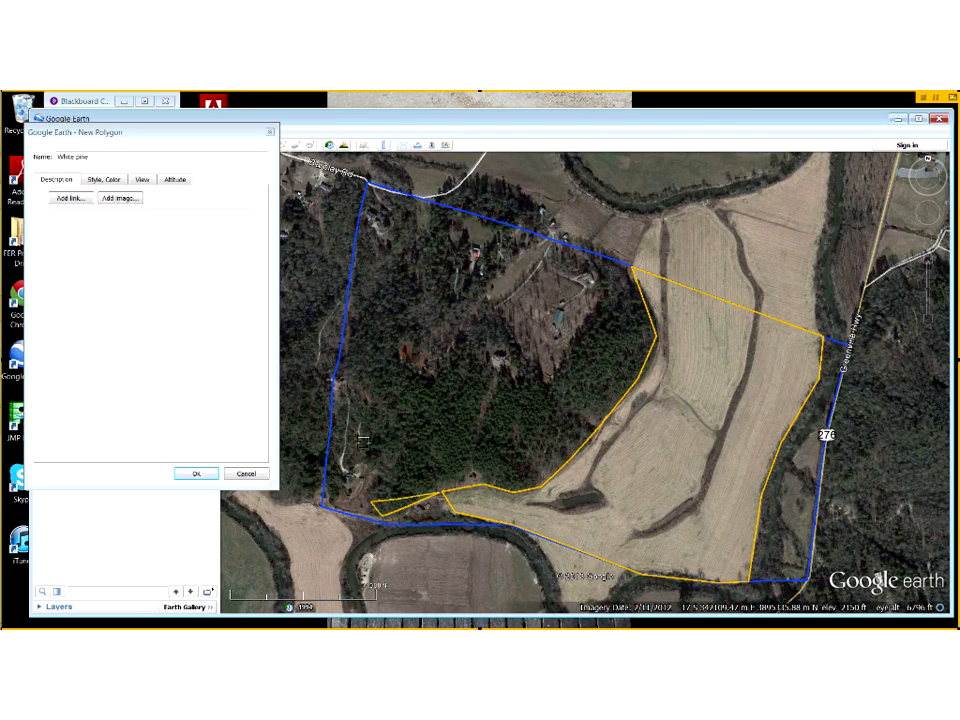
pyautogui.click(364, 411)
pyautogui.click(376, 379)
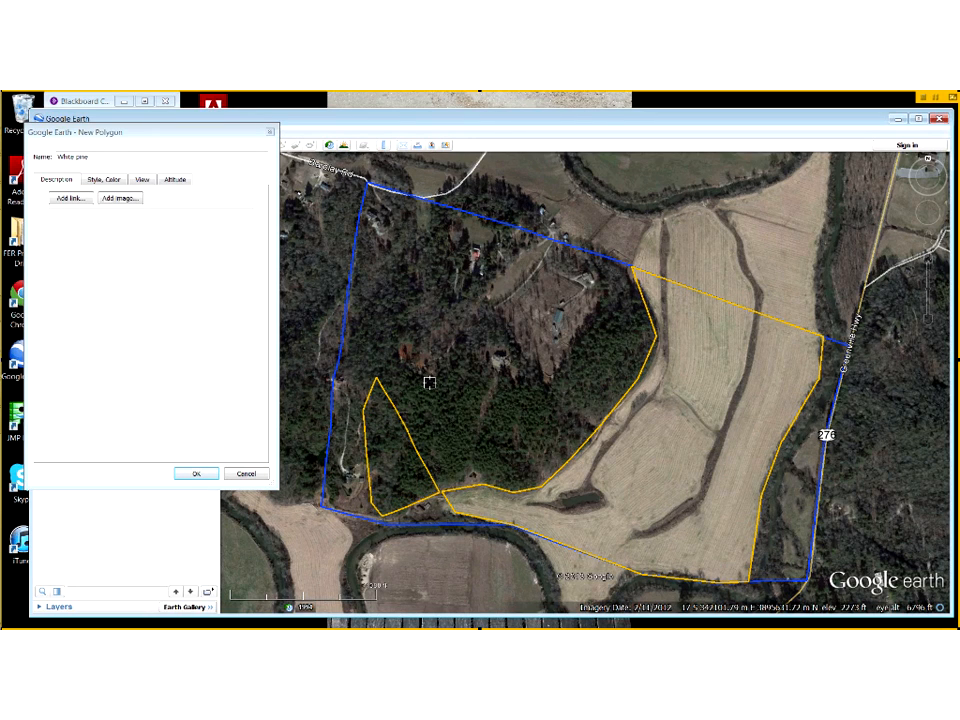
pyautogui.click(439, 382)
pyautogui.click(487, 378)
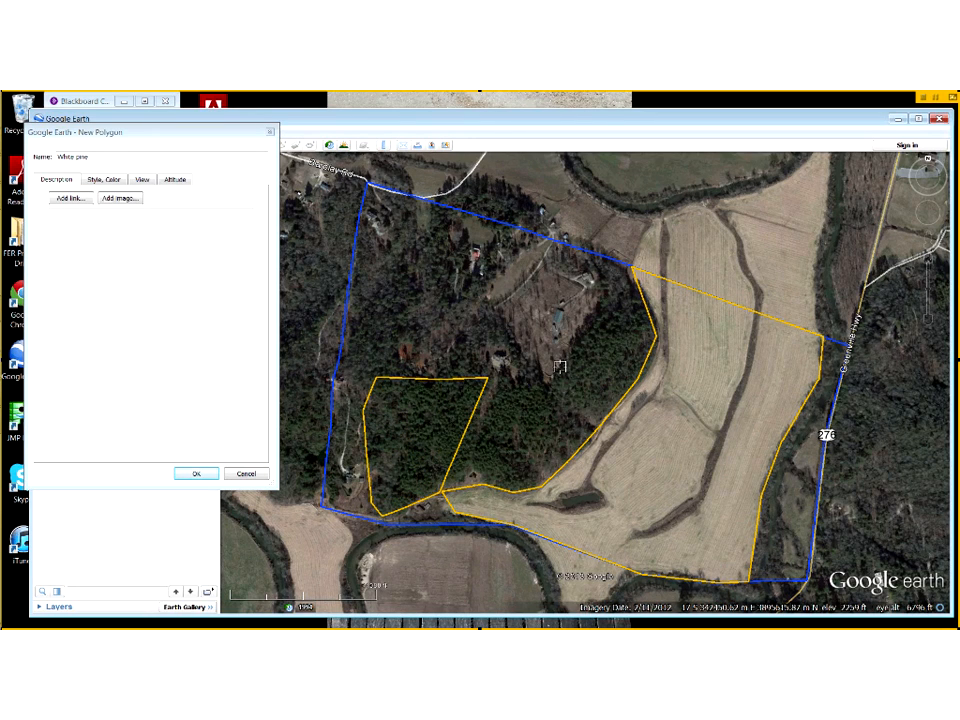
pyautogui.click(527, 381)
pyautogui.click(597, 296)
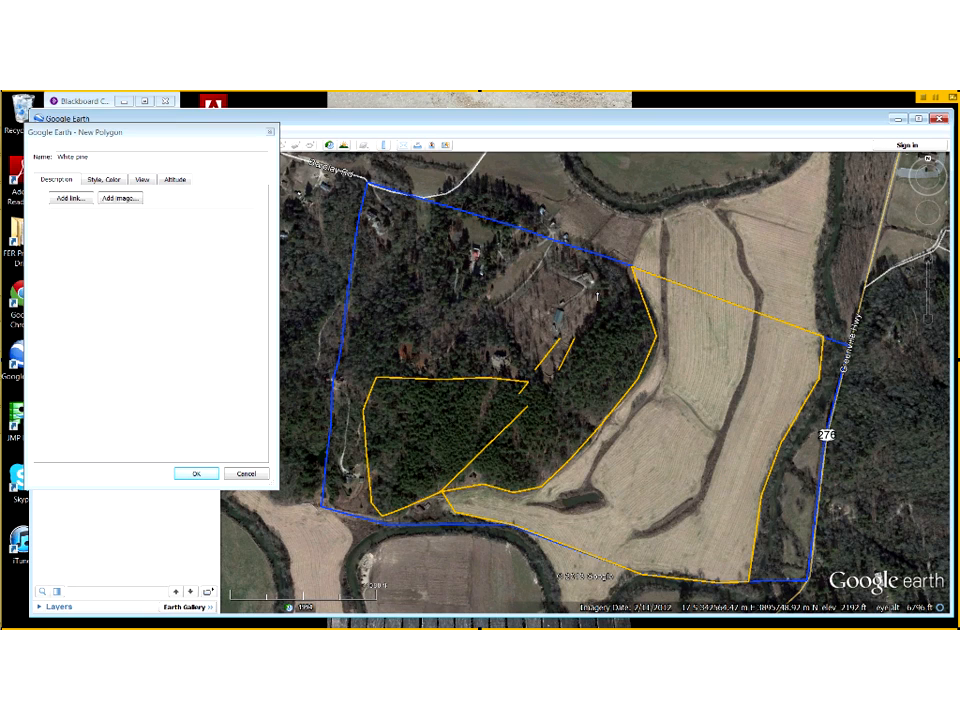
# Finish the White pine outline down the Ag Fields boundary along the eastern forest edge and save the polygon
pyautogui.click(640, 292)
pyautogui.click(655, 335)
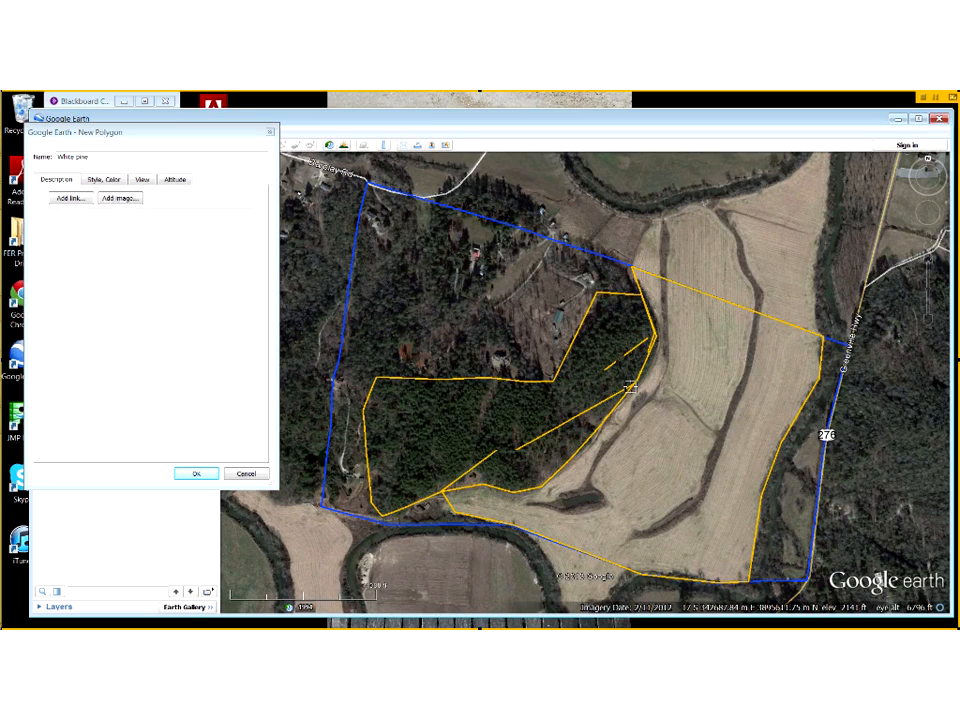
pyautogui.click(541, 488)
pyautogui.click(510, 490)
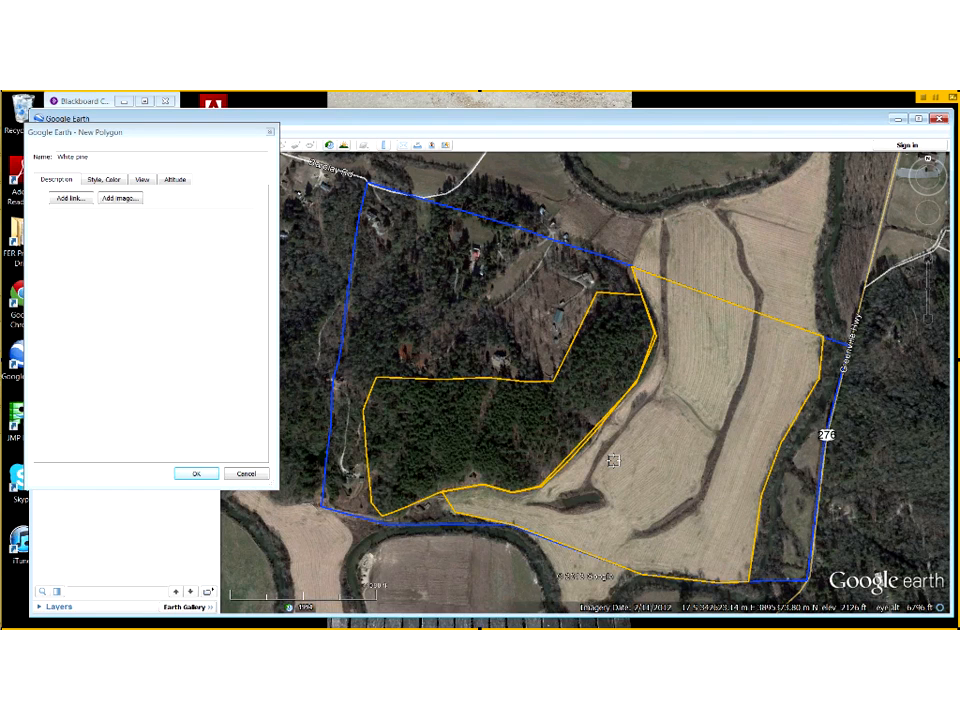
pyautogui.scroll(5, 613, 460)
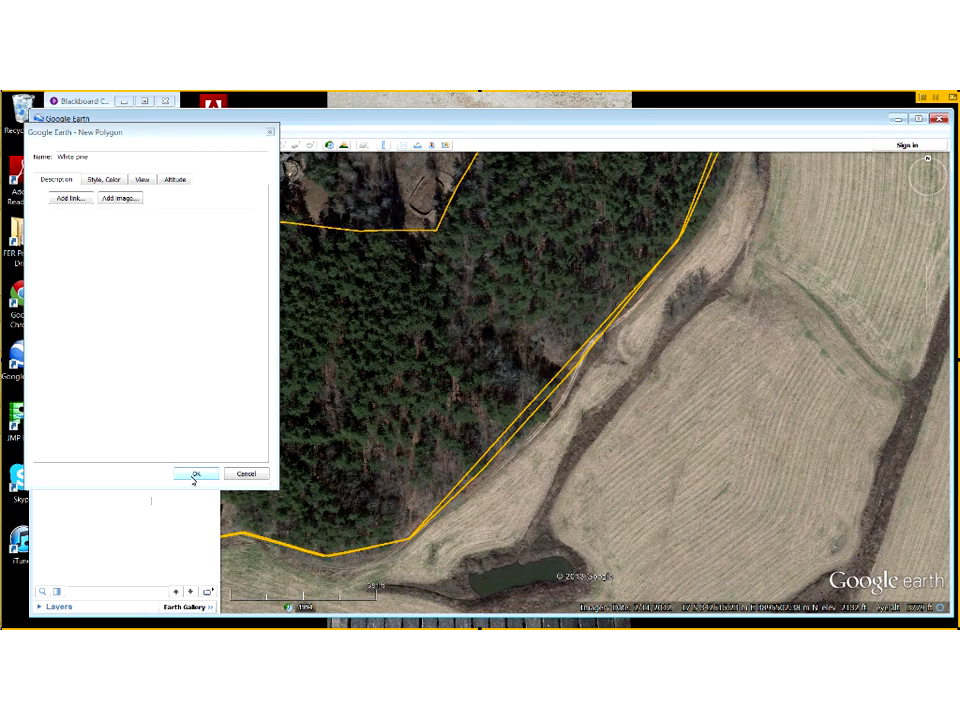
pyautogui.click(196, 474)
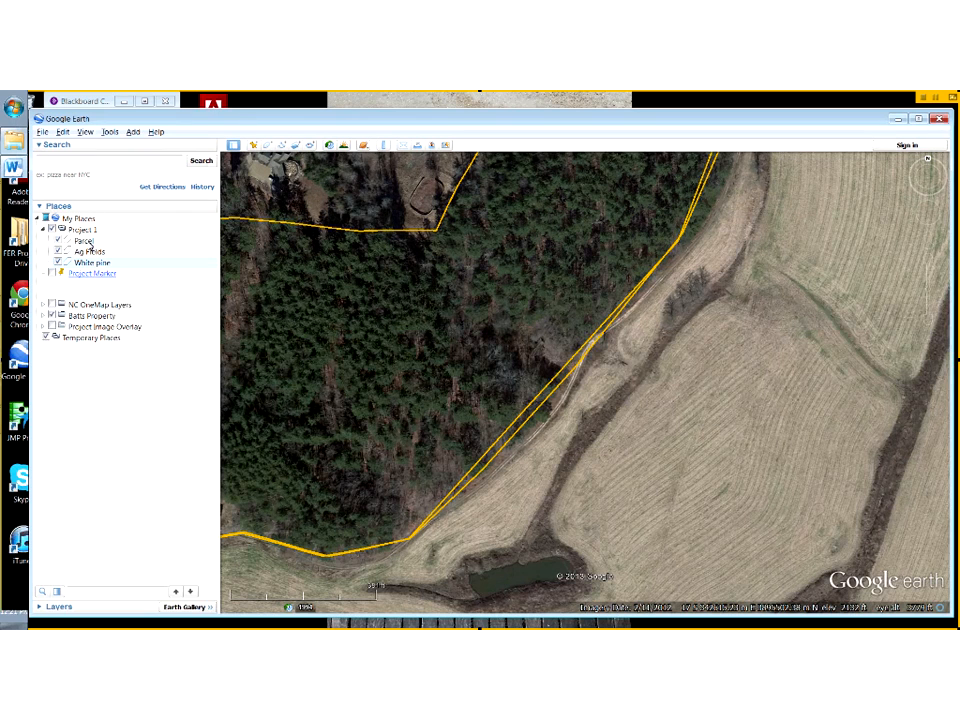
# Add the description "Planted 1975" and "Site Index 87" on two lines to the White pine polygon and save it
pyautogui.doubleClick(84, 241)
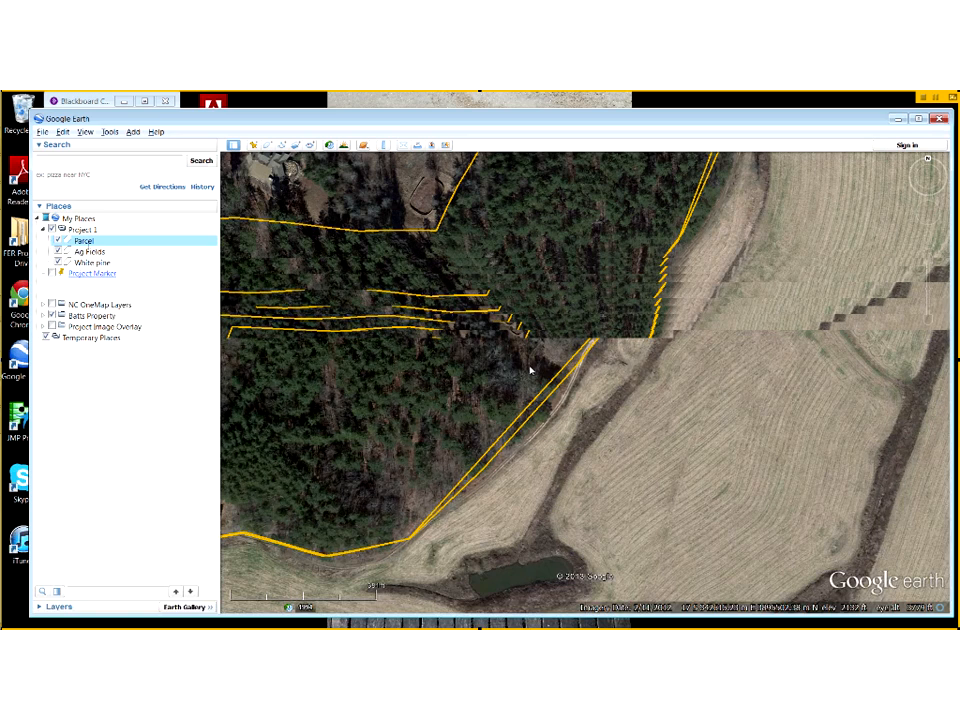
pyautogui.rightClick(90, 263)
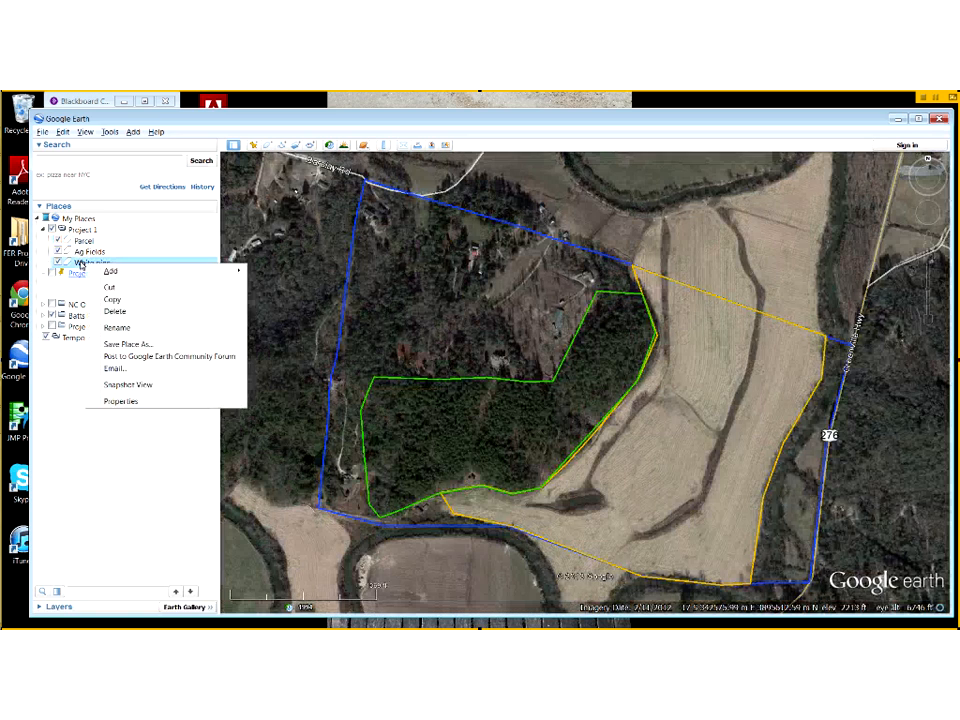
pyautogui.click(115, 402)
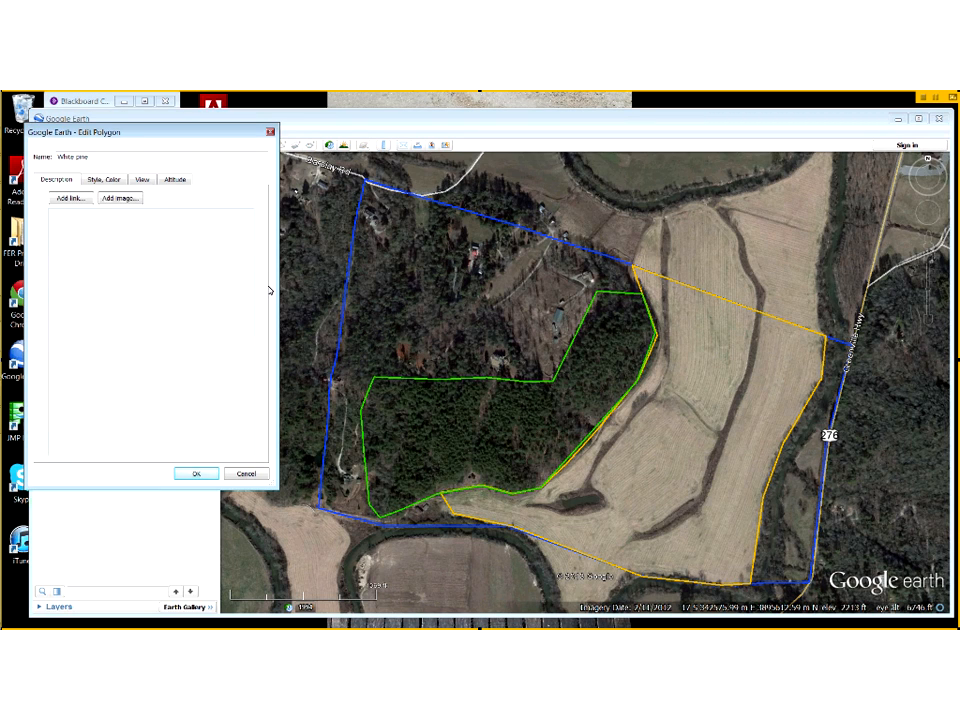
pyautogui.write('Thanted 1945')
pyautogui.press('Return')
pyautogui.write('Site Index')
pyautogui.write('87')
pyautogui.click(199, 474)
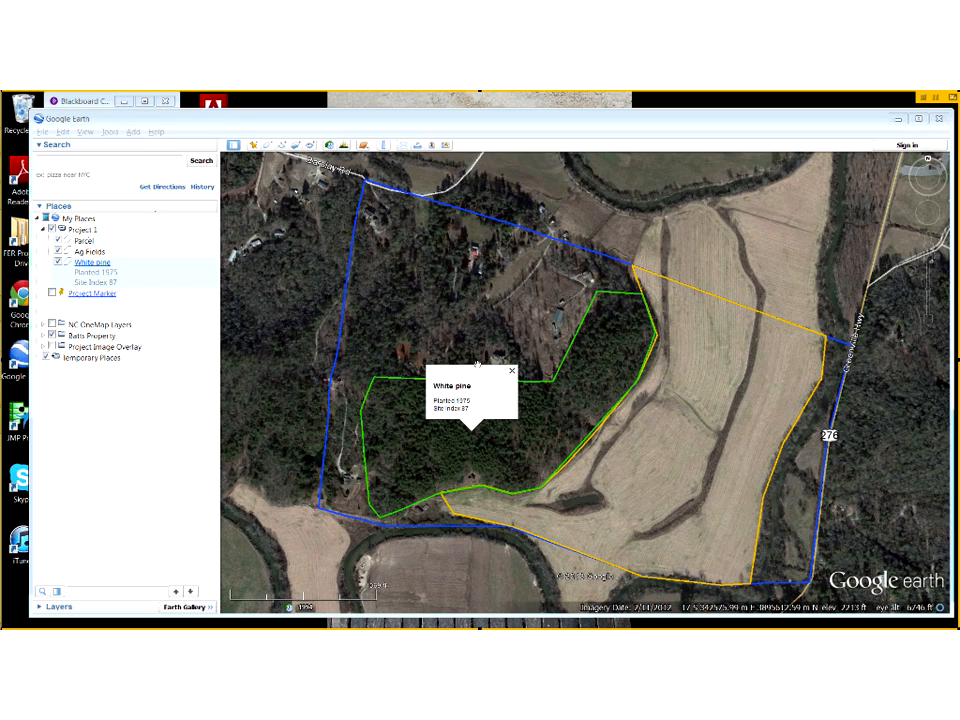
pyautogui.click(512, 371)
# Add a path inside Project 1 along the road from the northern parcel line southwest around the hairpin bend, and view its length
pyautogui.click(78, 231)
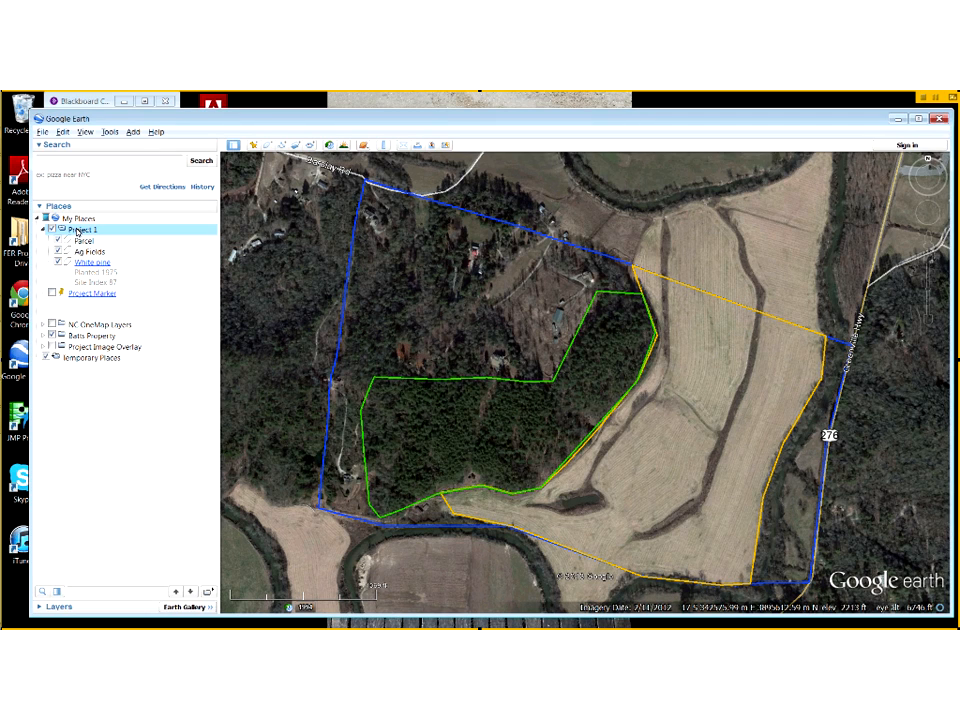
pyautogui.rightClick(141, 234)
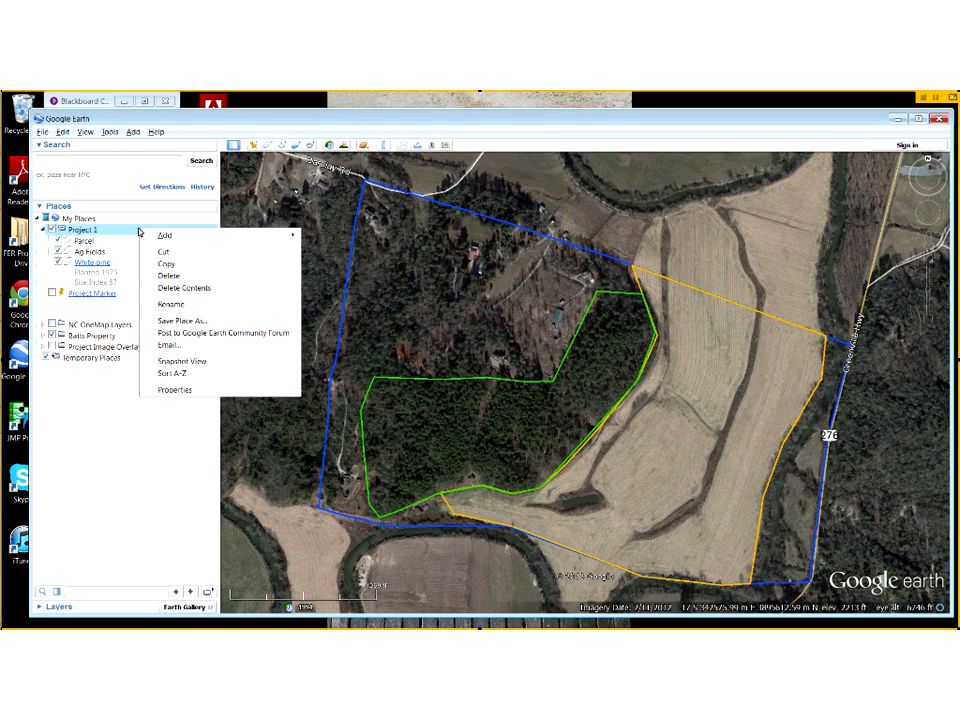
pyautogui.moveTo(165, 235)
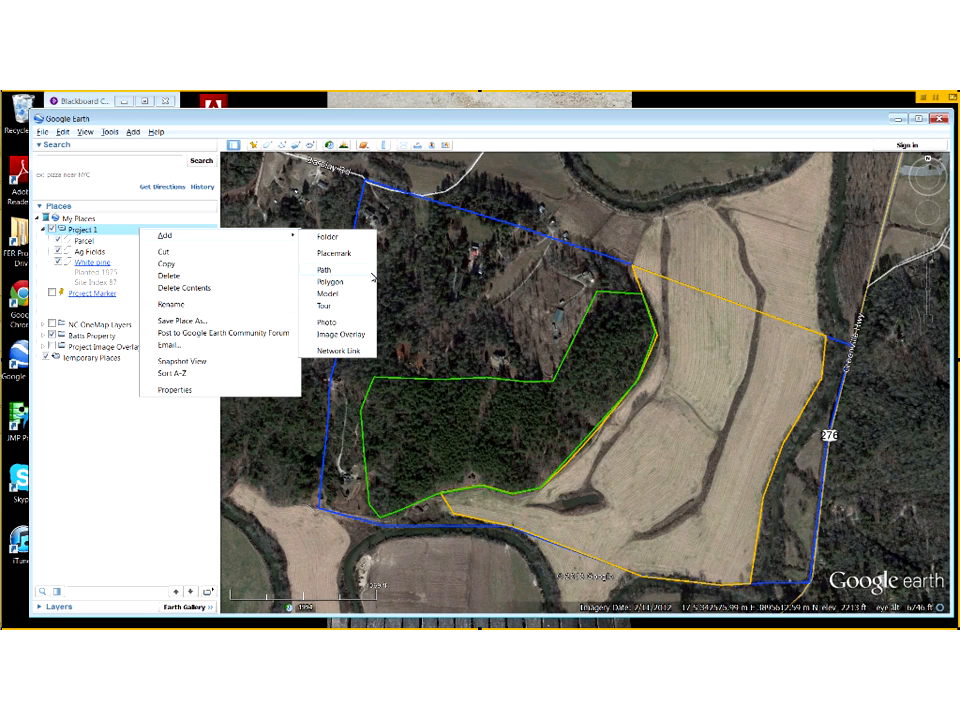
pyautogui.click(328, 271)
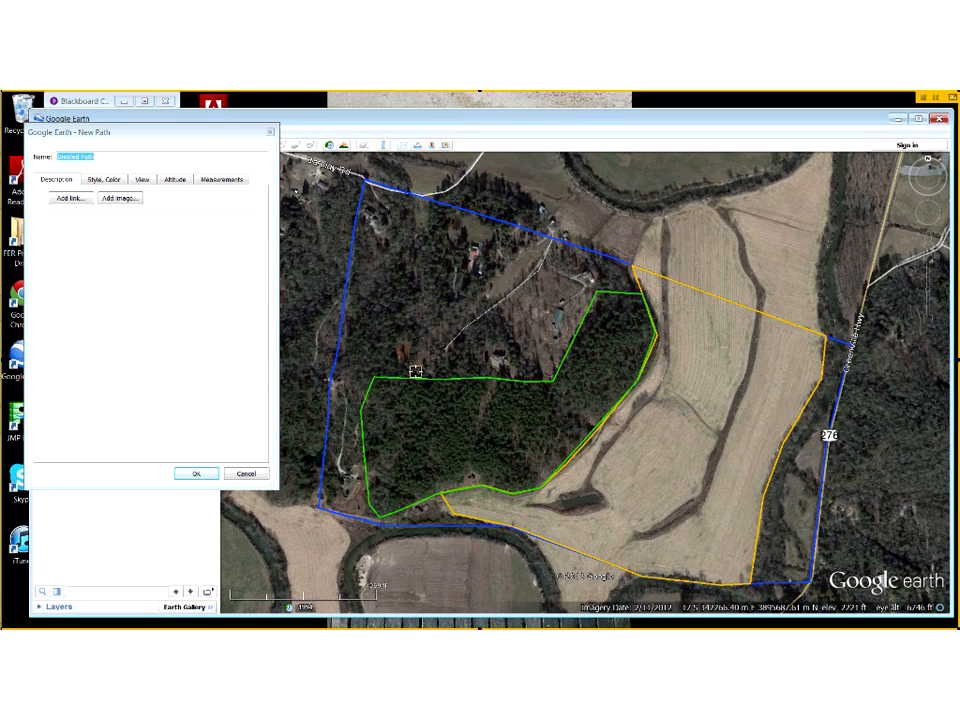
pyautogui.click(375, 402)
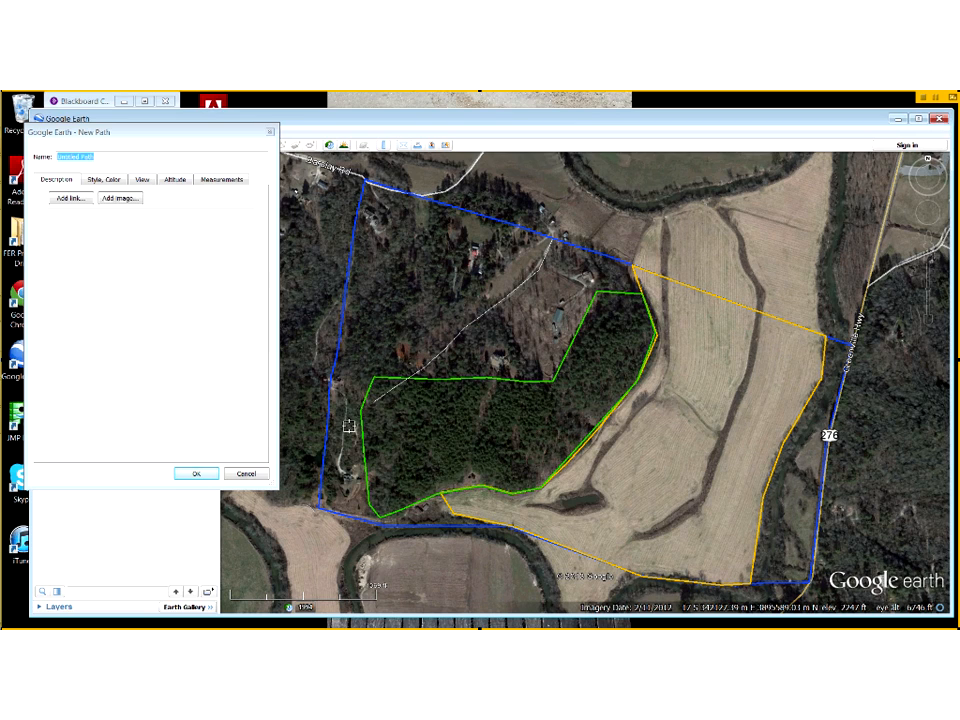
pyautogui.click(355, 430)
pyautogui.click(359, 447)
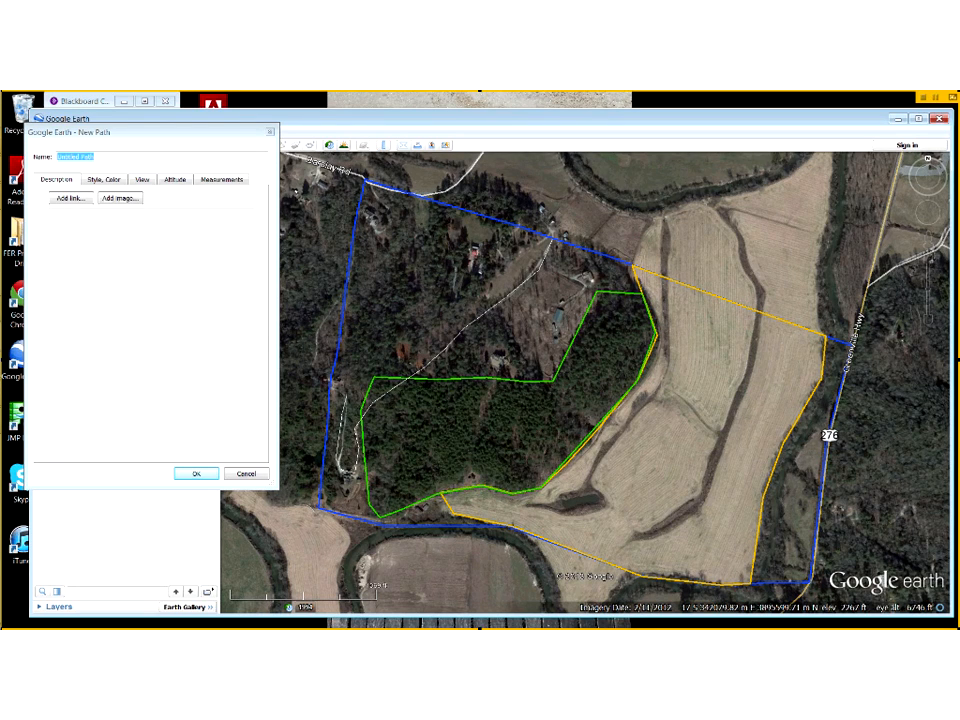
pyautogui.click(211, 180)
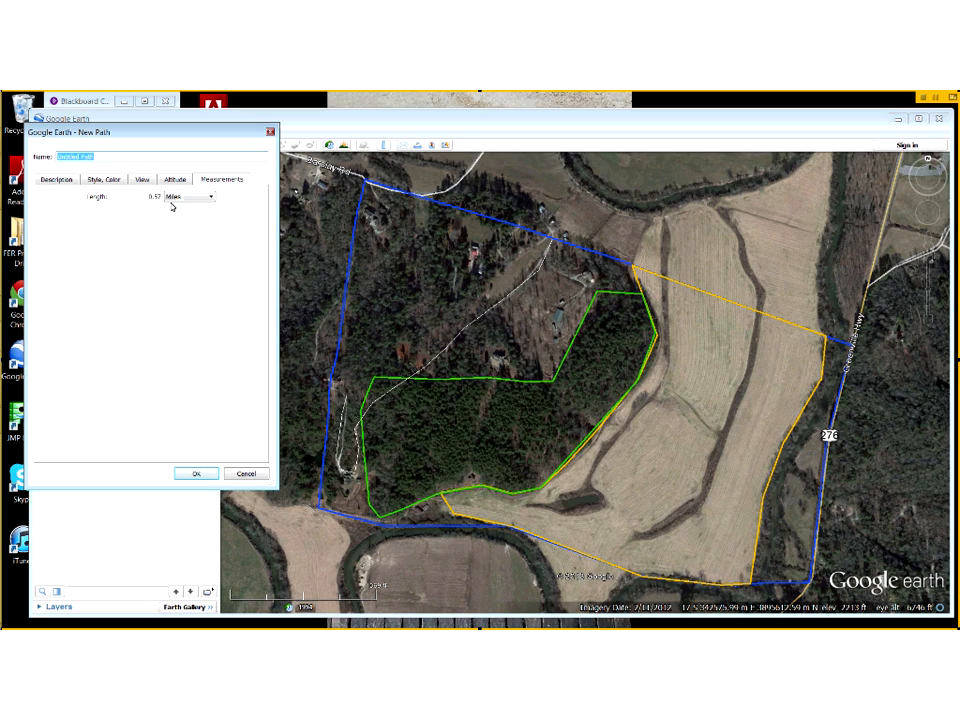
# Set the new path's line color to purple, increase its line width and save the path
pyautogui.click(92, 180)
pyautogui.click(82, 215)
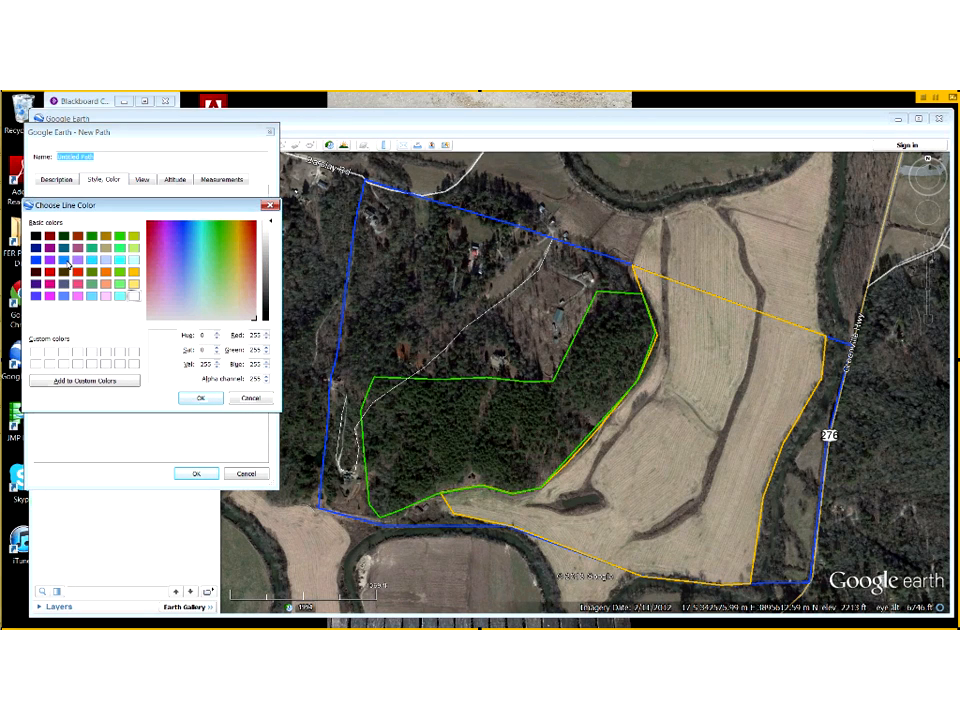
pyautogui.click(52, 250)
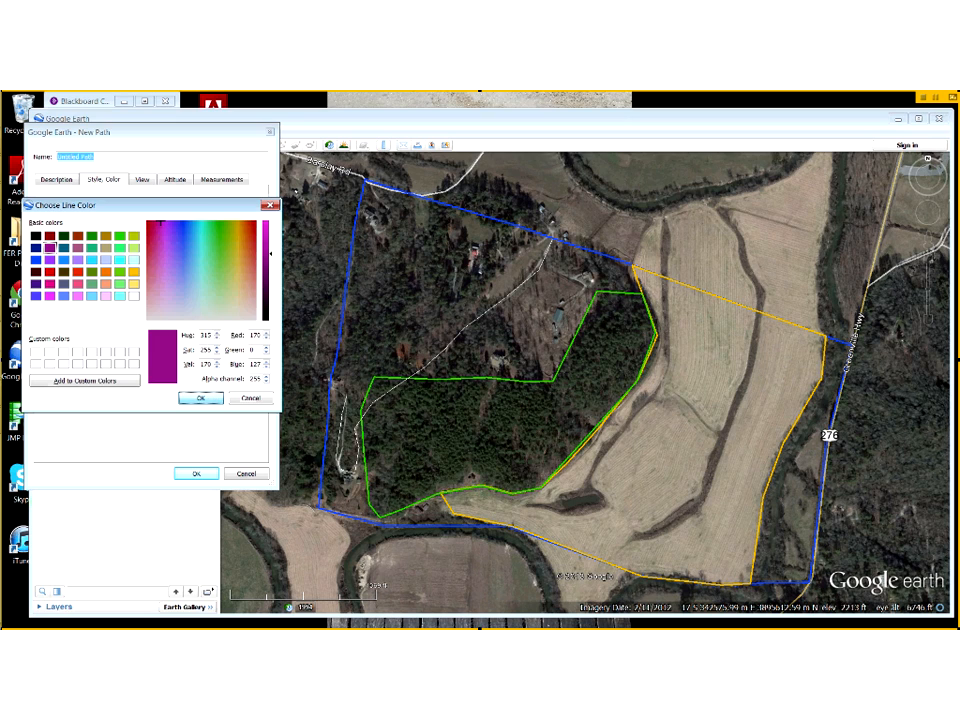
pyautogui.click(200, 398)
pyautogui.click(134, 213)
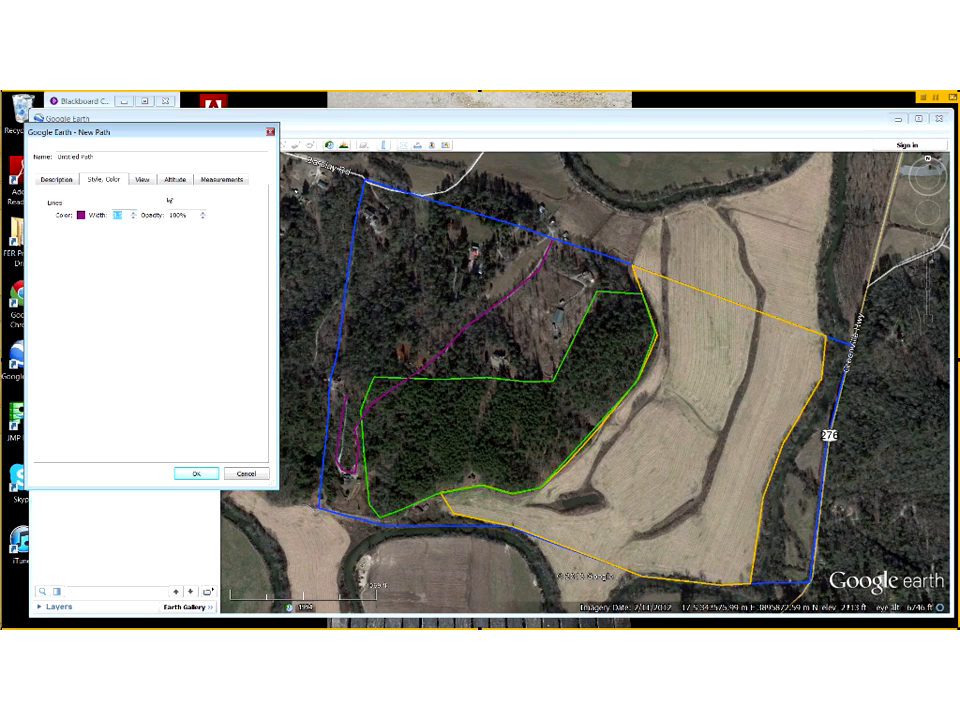
pyautogui.click(196, 474)
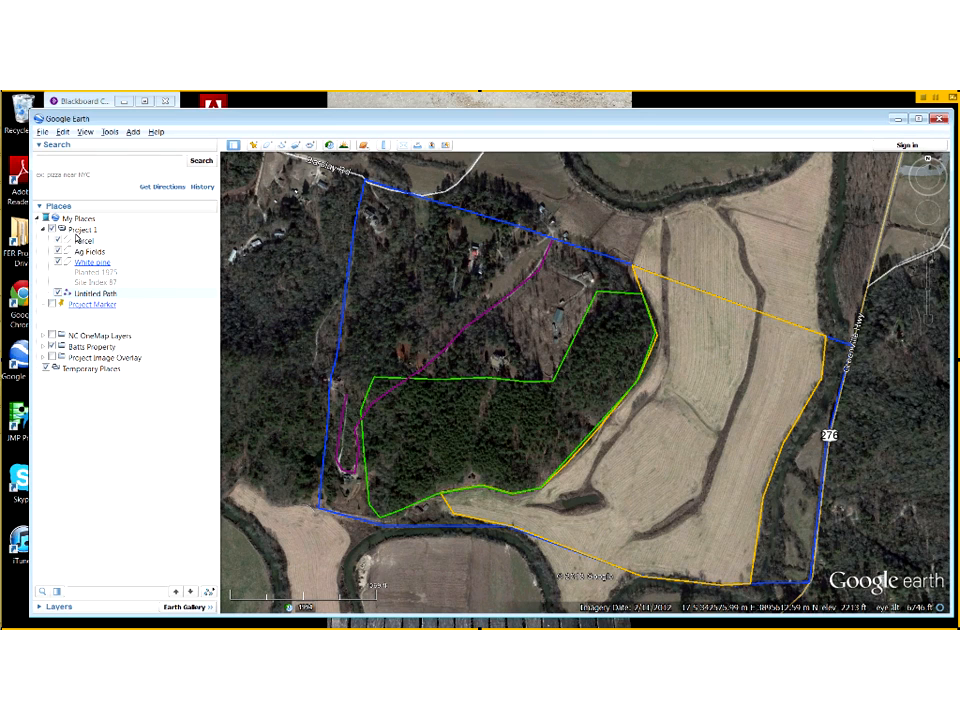
# Rename the untitled path as Road
pyautogui.rightClick(97, 292)
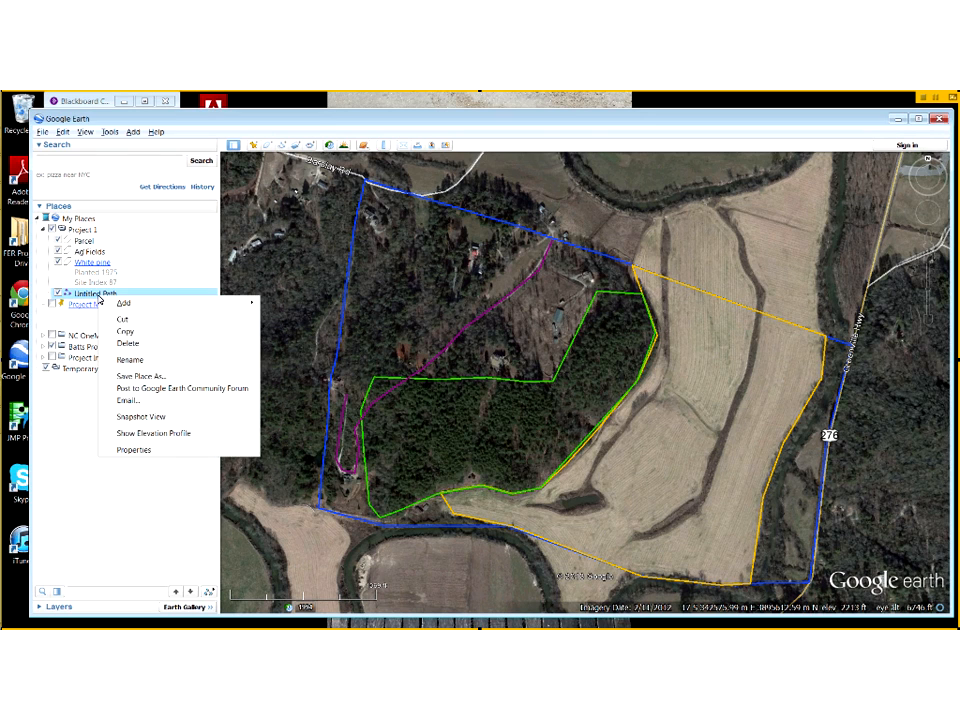
pyautogui.click(153, 451)
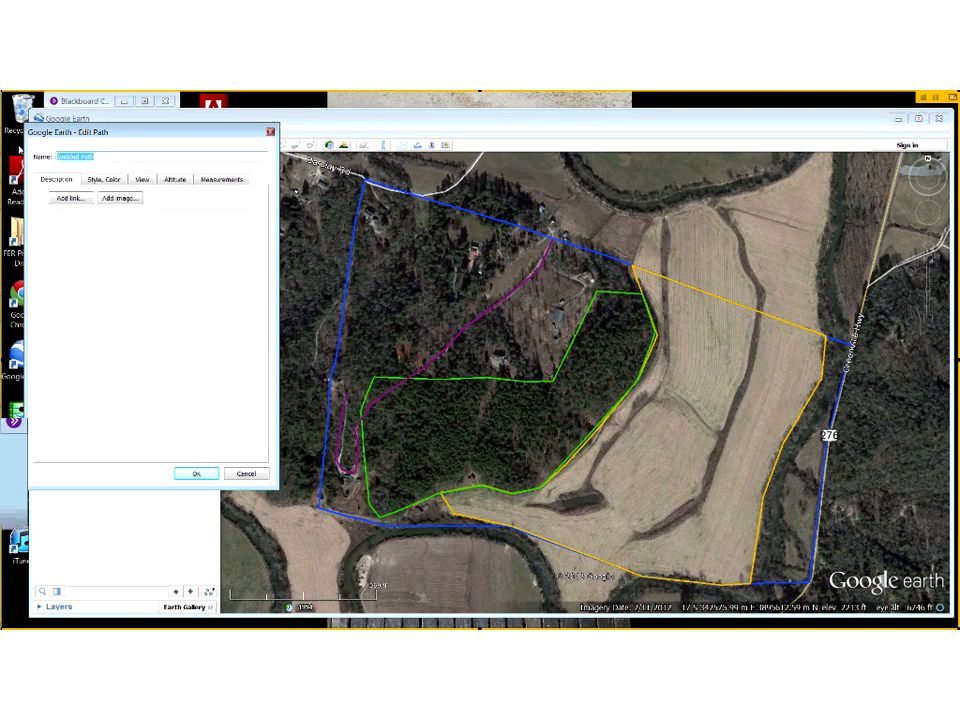
pyautogui.write('Roa')
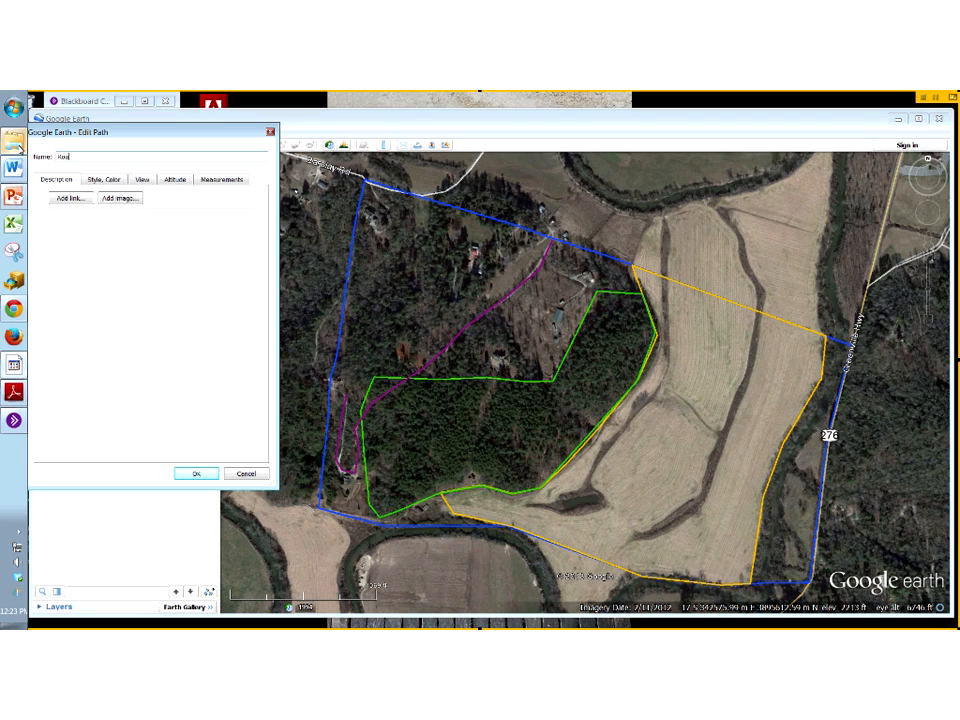
pyautogui.write('d')
pyautogui.click(197, 473)
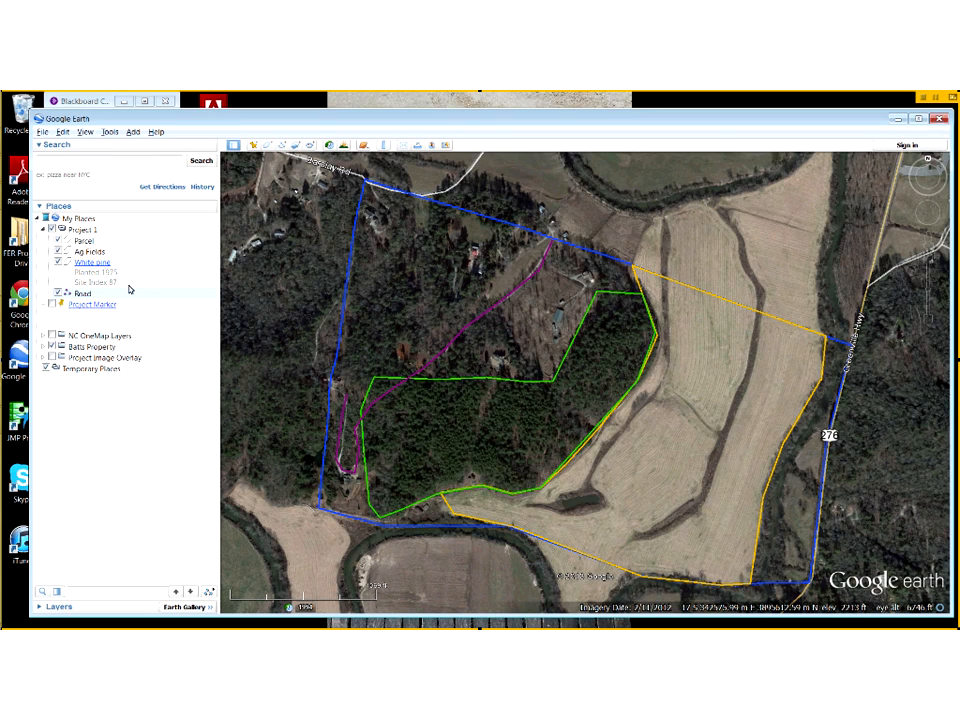
# Add a placemark named House inside Project 1 in the clearing just northwest of the White pine polygon's northern tip
pyautogui.rightClick(95, 231)
pyautogui.moveTo(116, 237)
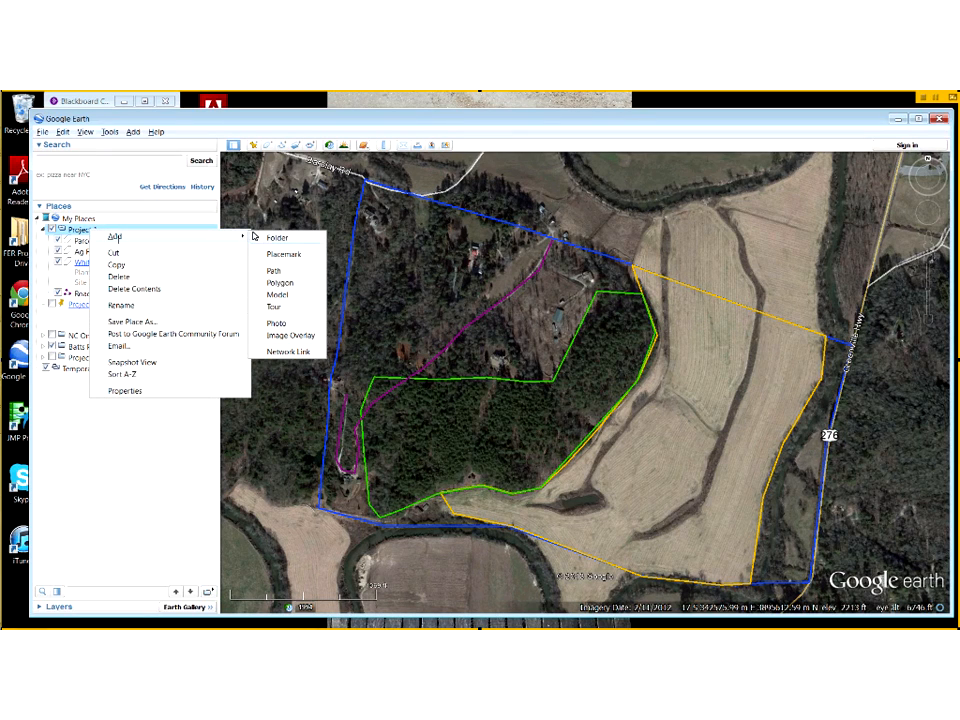
pyautogui.click(285, 256)
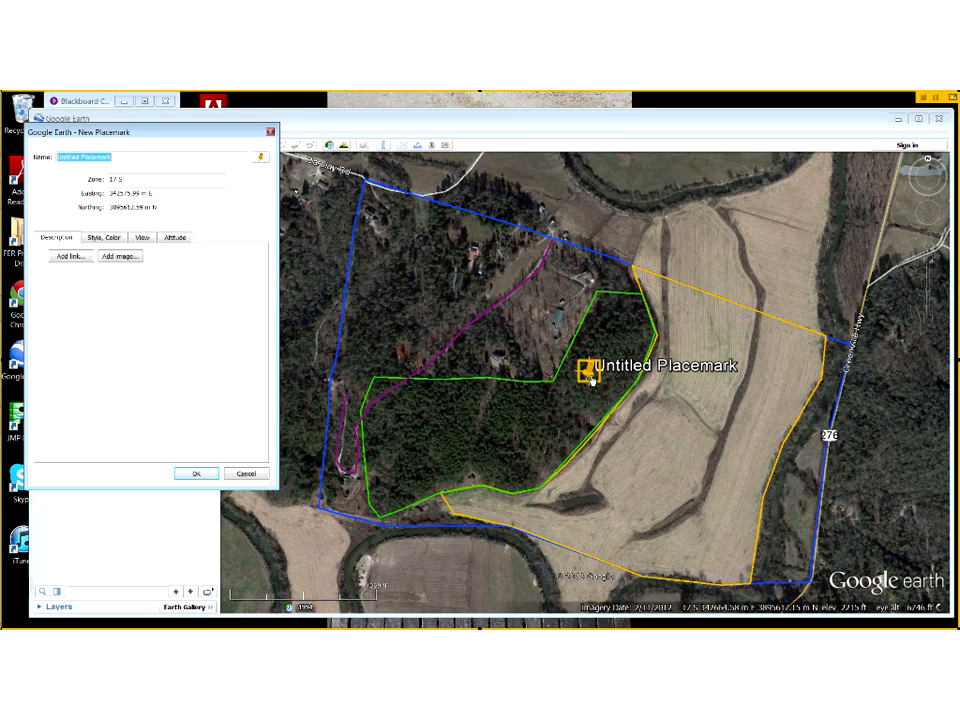
pyautogui.moveTo(590, 378); pyautogui.dragTo(567, 306)
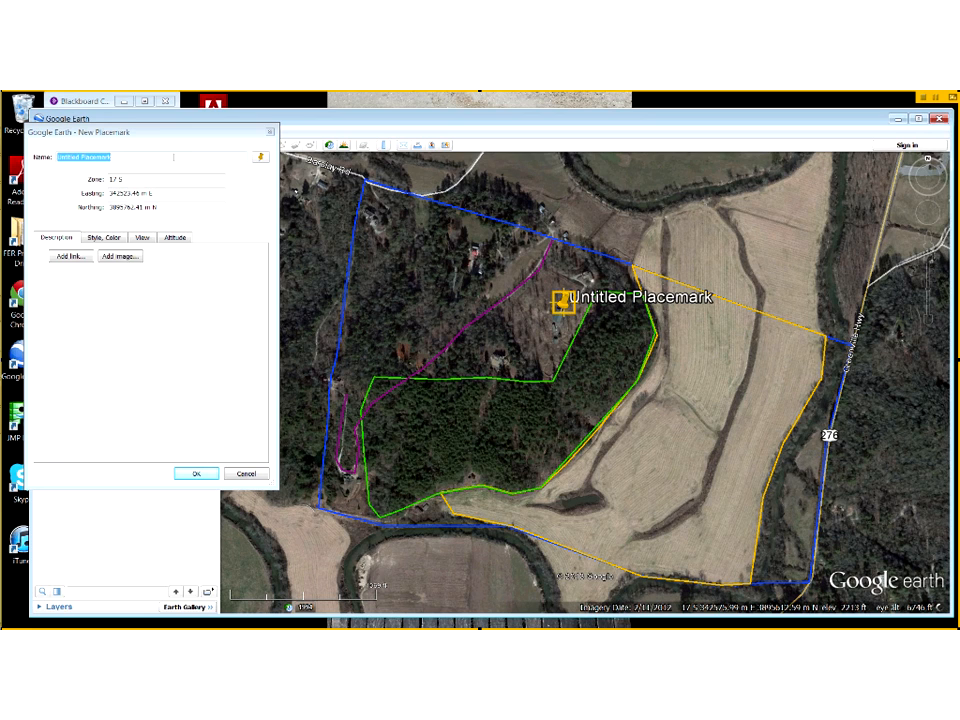
pyautogui.write('House')
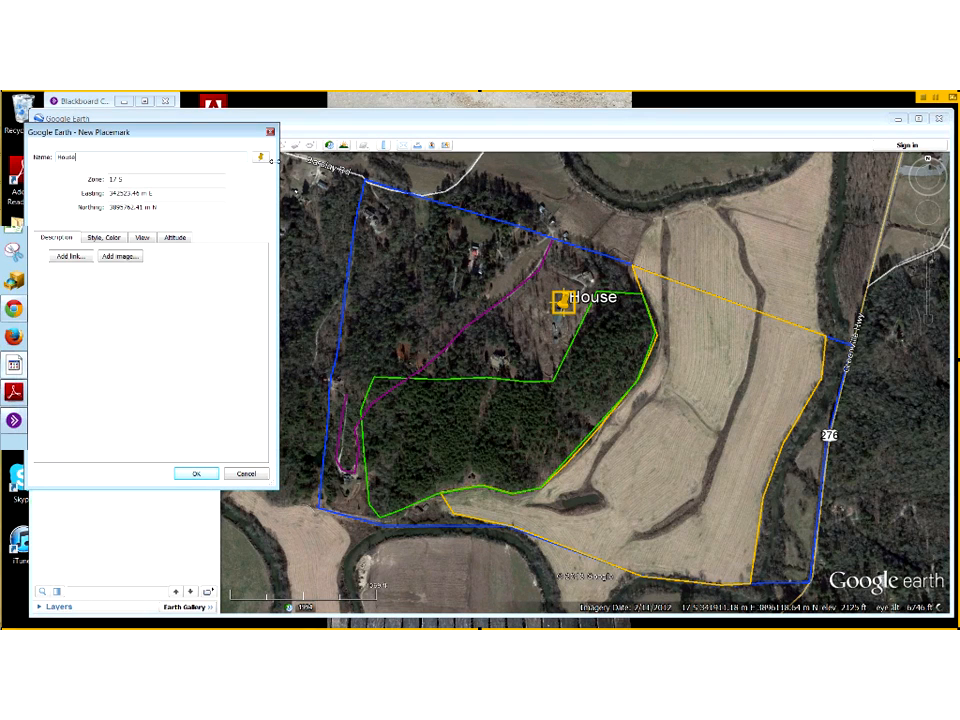
# Set the House placemark's icon to the pink circle paddle and save the placemark
pyautogui.click(261, 158)
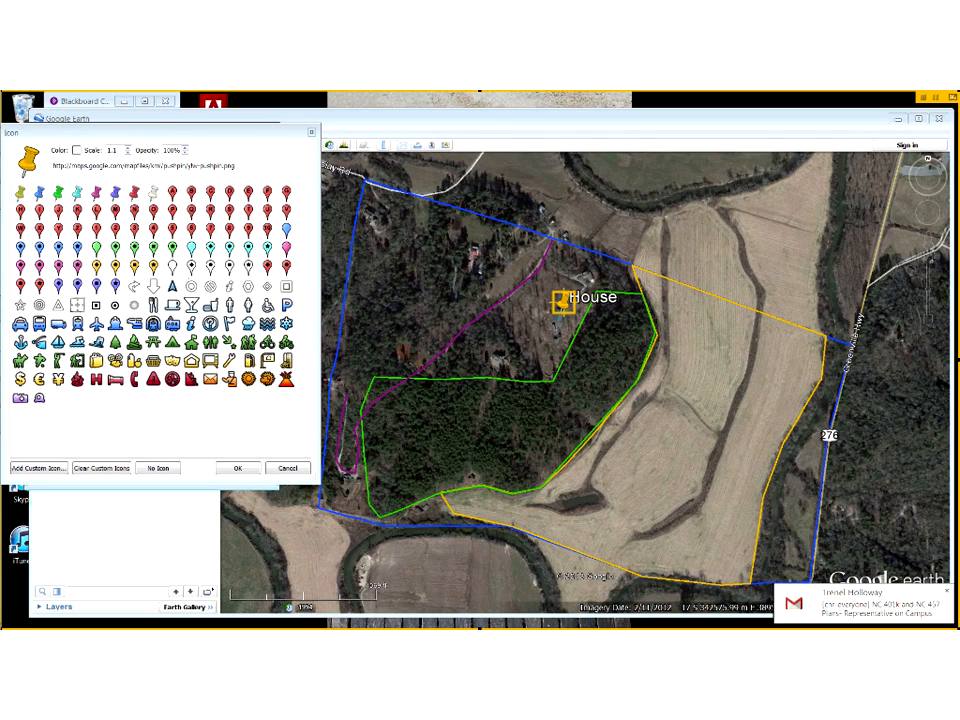
pyautogui.click(41, 267)
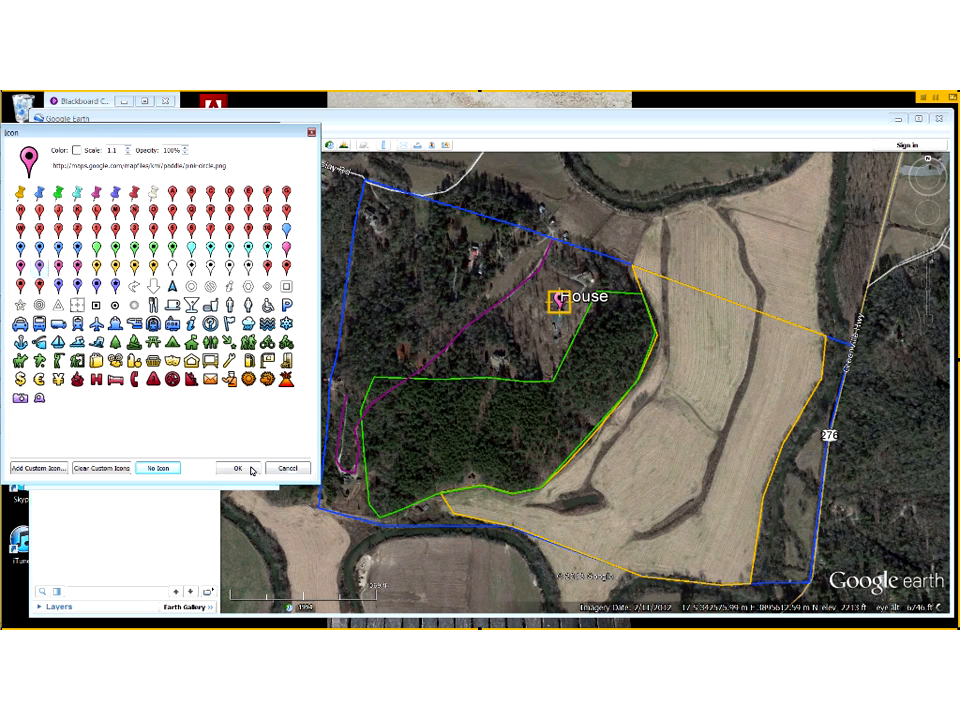
pyautogui.click(251, 469)
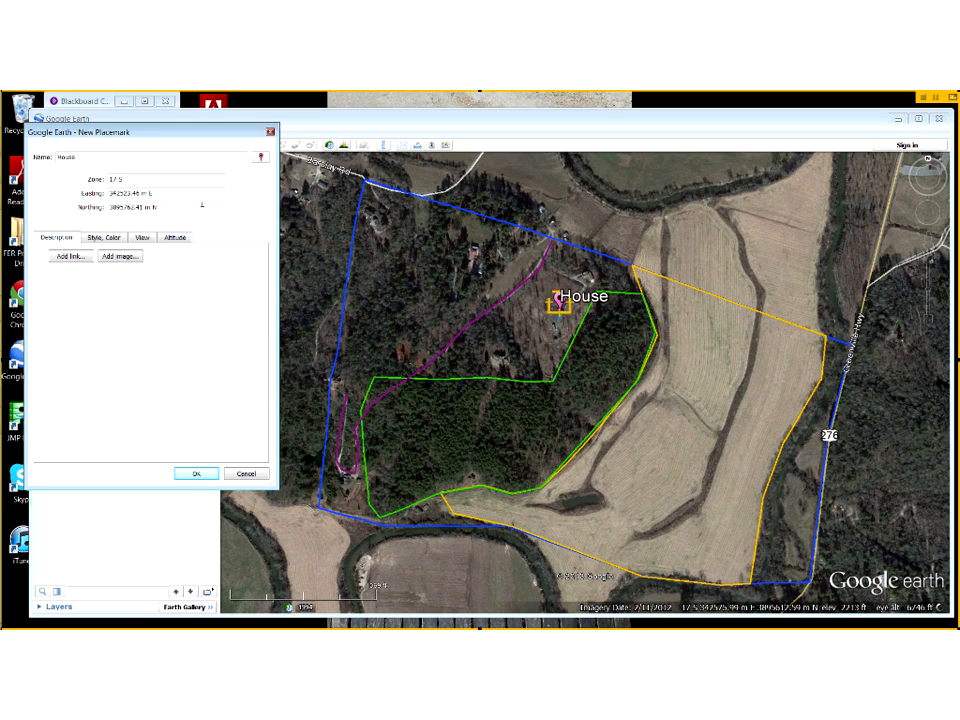
pyautogui.click(192, 475)
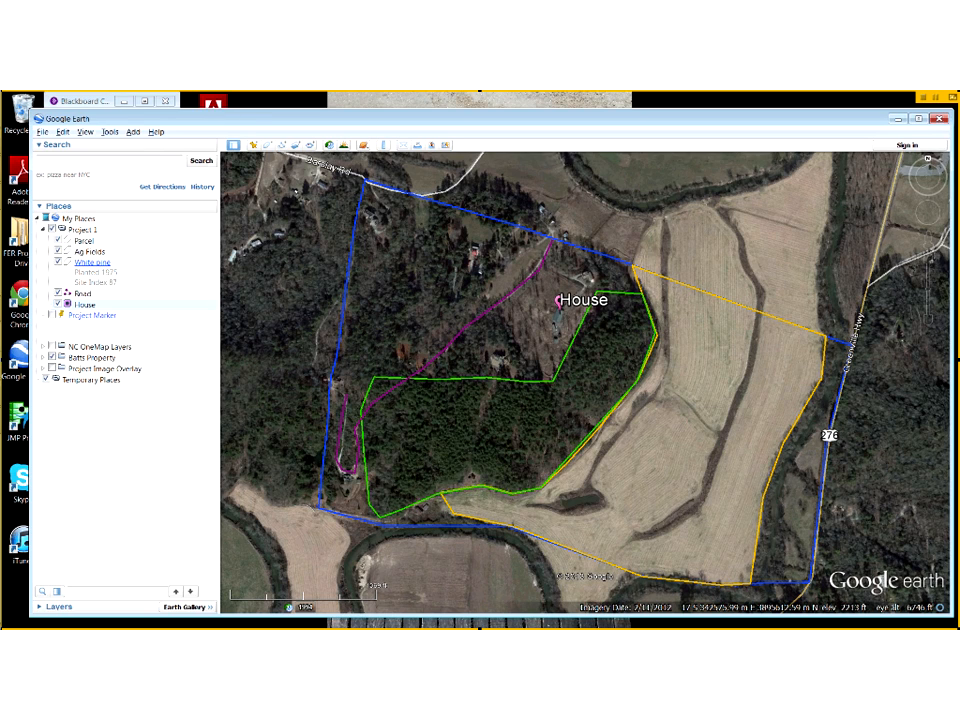
# Add another placemark inside Project 1 and name it Bridge
pyautogui.rightClick(86, 229)
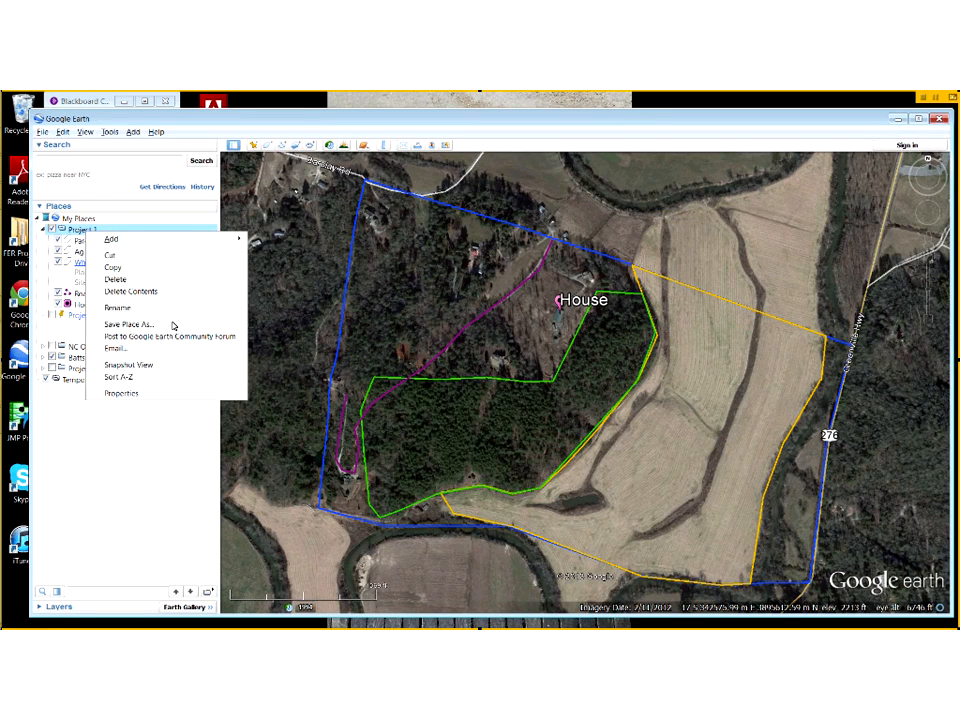
pyautogui.click(158, 395)
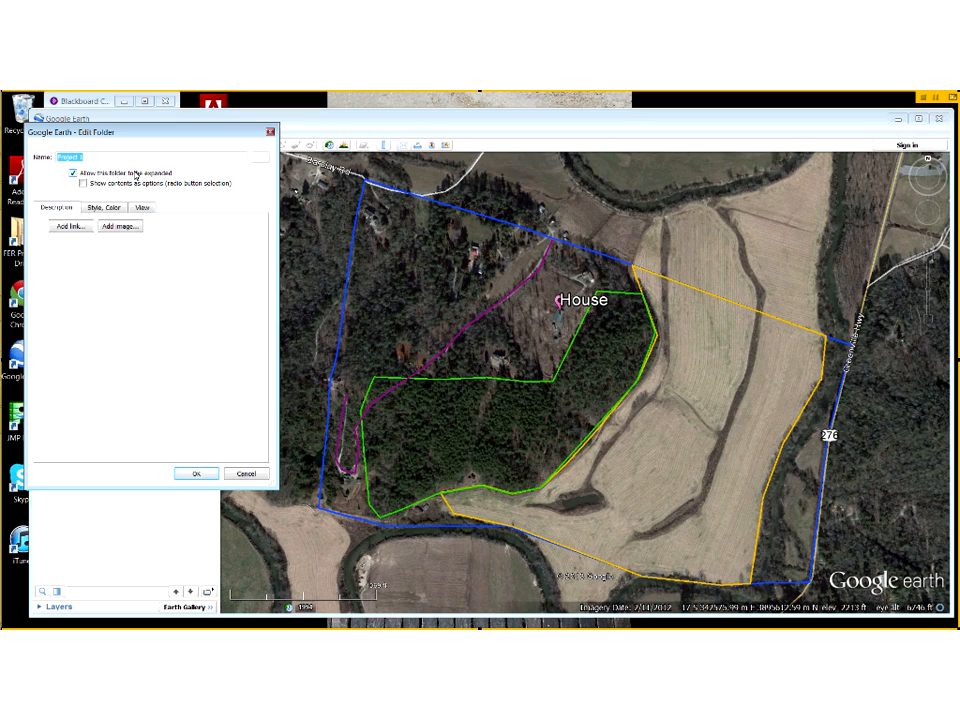
pyautogui.rightClick(74, 228)
pyautogui.moveTo(200, 233)
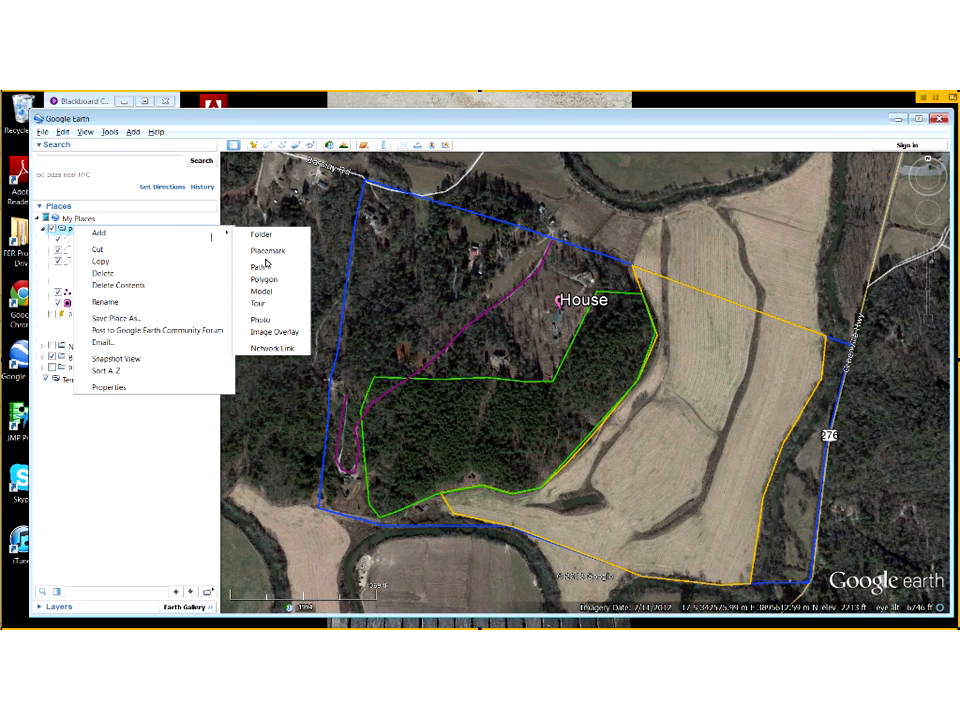
pyautogui.click(267, 251)
pyautogui.write('Bridge')
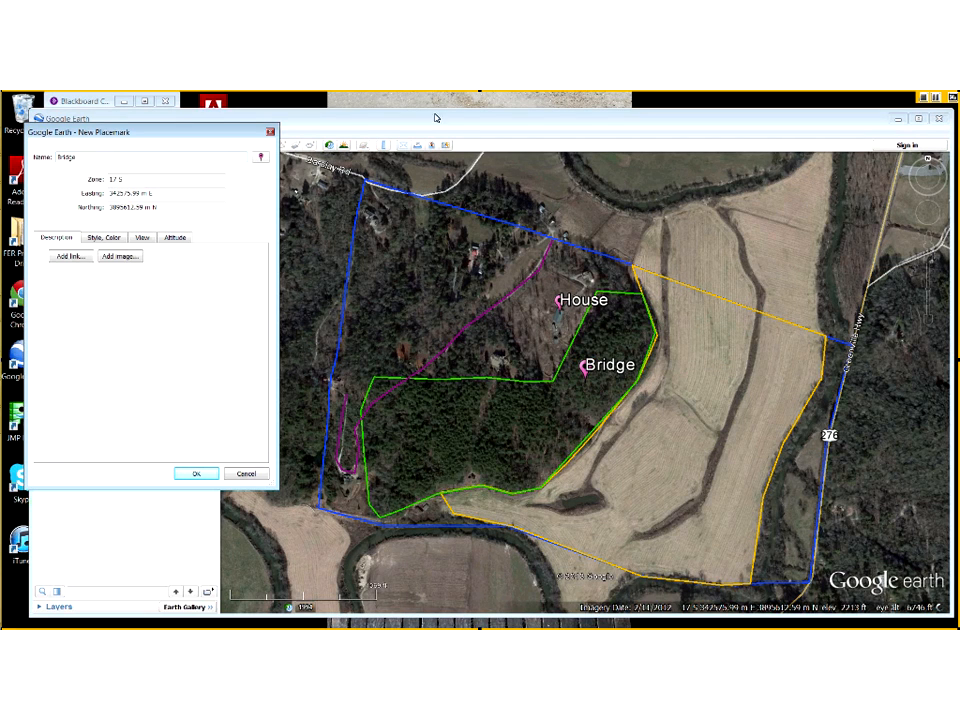
# Give the Bridge placemark the yellow square paddle icon, move it beside the river near the parcel's southwest corner, and save it
pyautogui.click(260, 158)
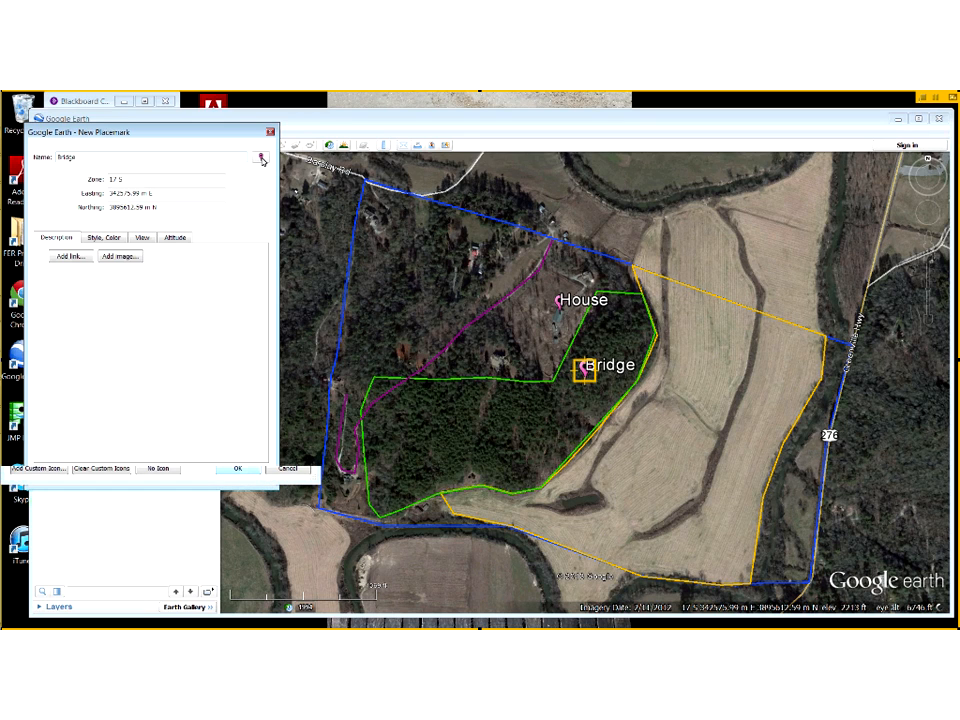
pyautogui.click(135, 269)
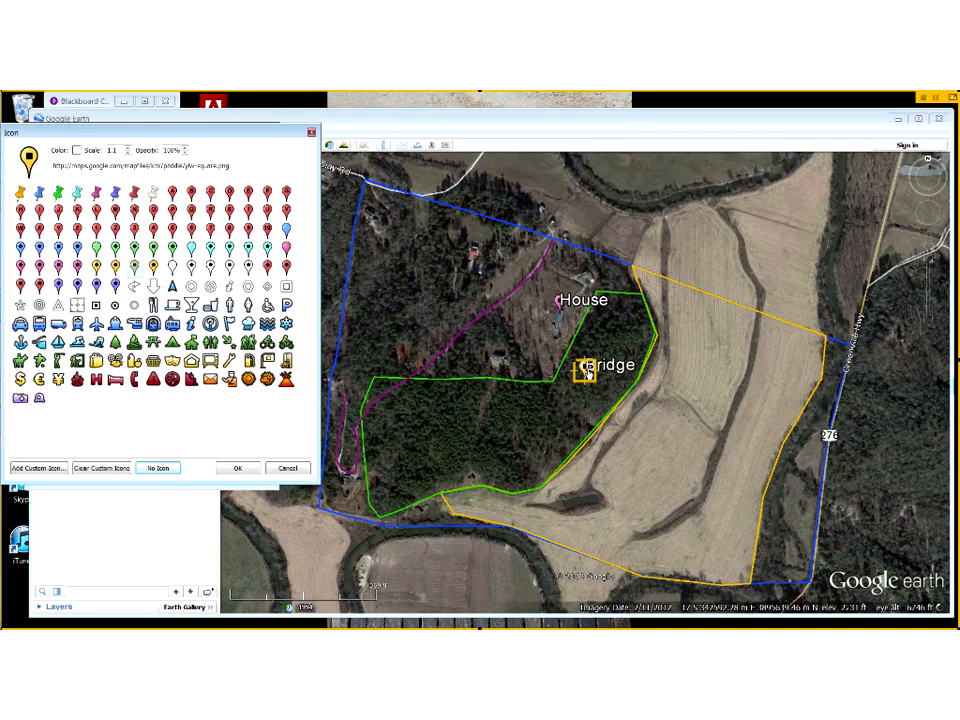
pyautogui.moveTo(587, 370); pyautogui.dragTo(410, 508)
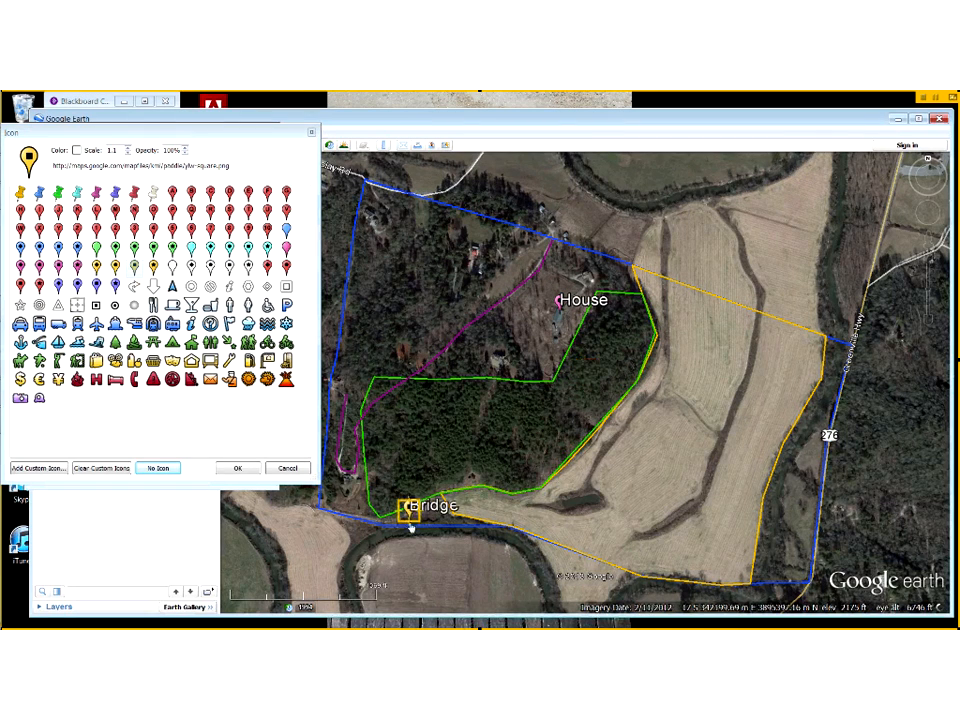
pyautogui.click(249, 470)
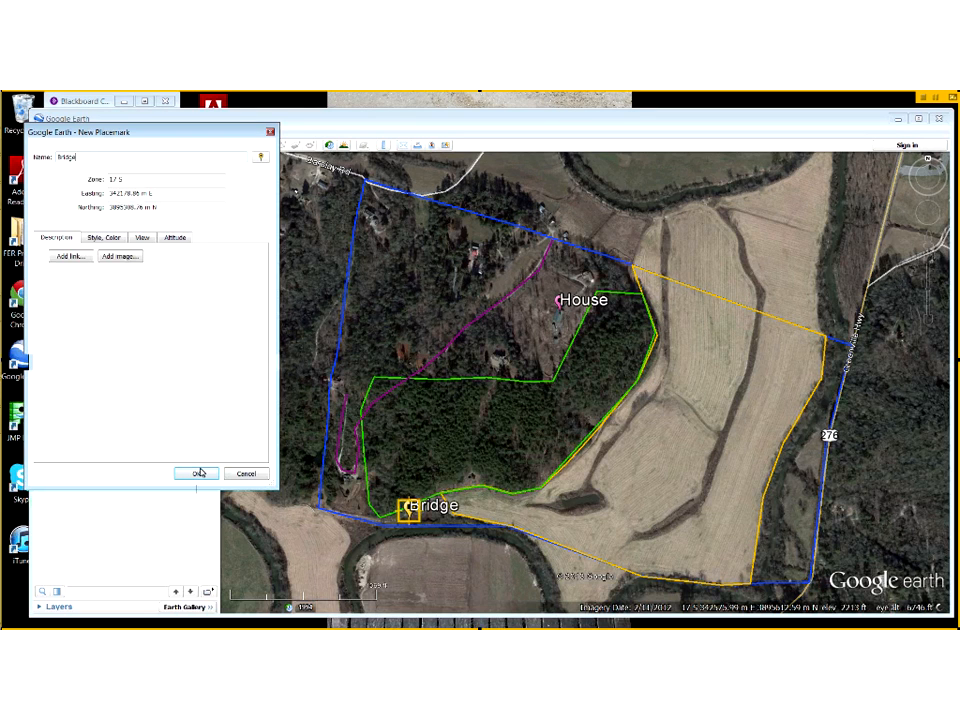
pyautogui.click(197, 473)
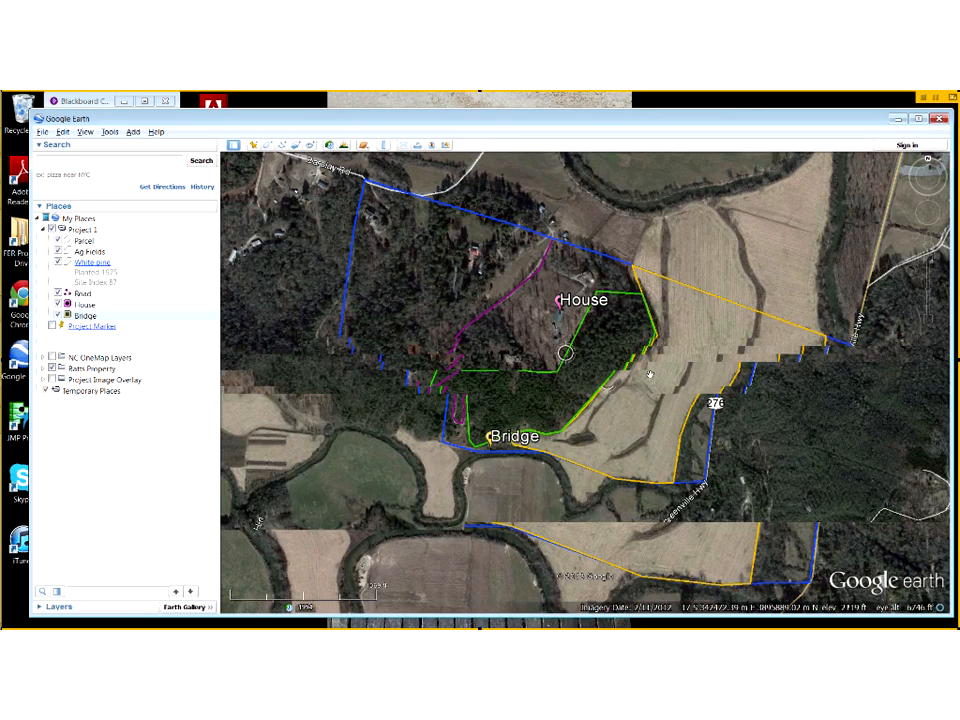
# Save the Project 1 folder as the KML file Project 1.kml in the Part 4 files folder
pyautogui.rightClick(85, 229)
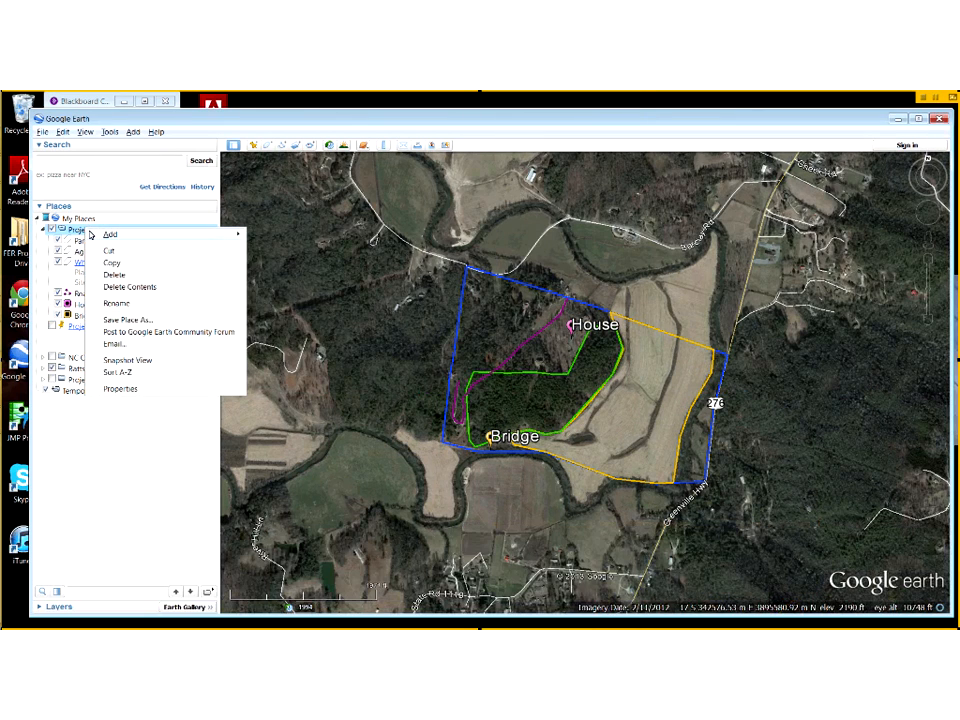
pyautogui.click(129, 321)
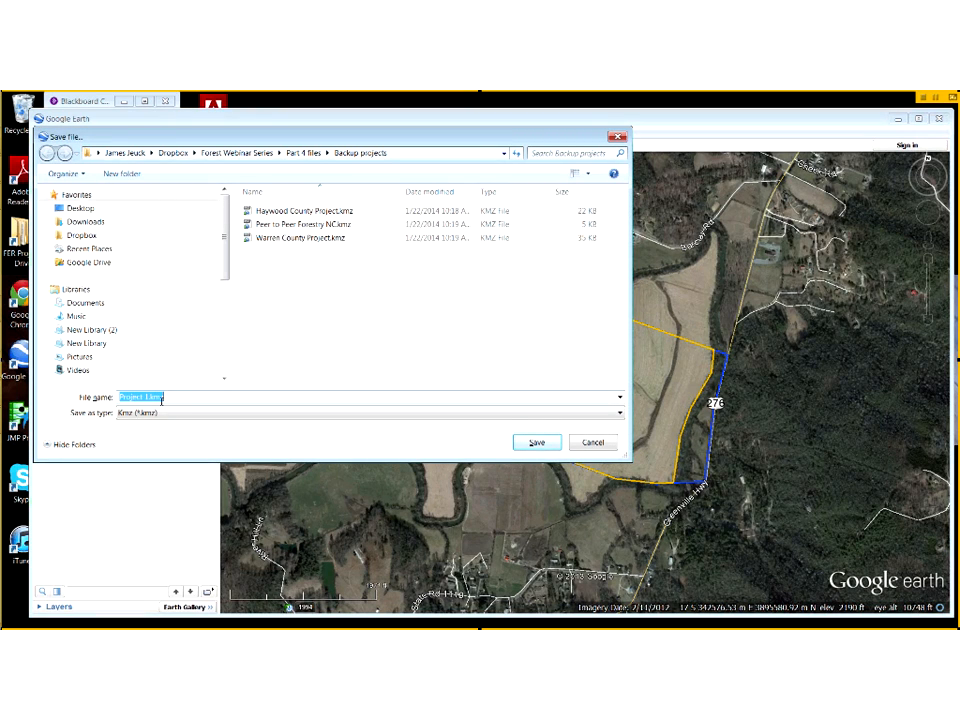
pyautogui.click(457, 414)
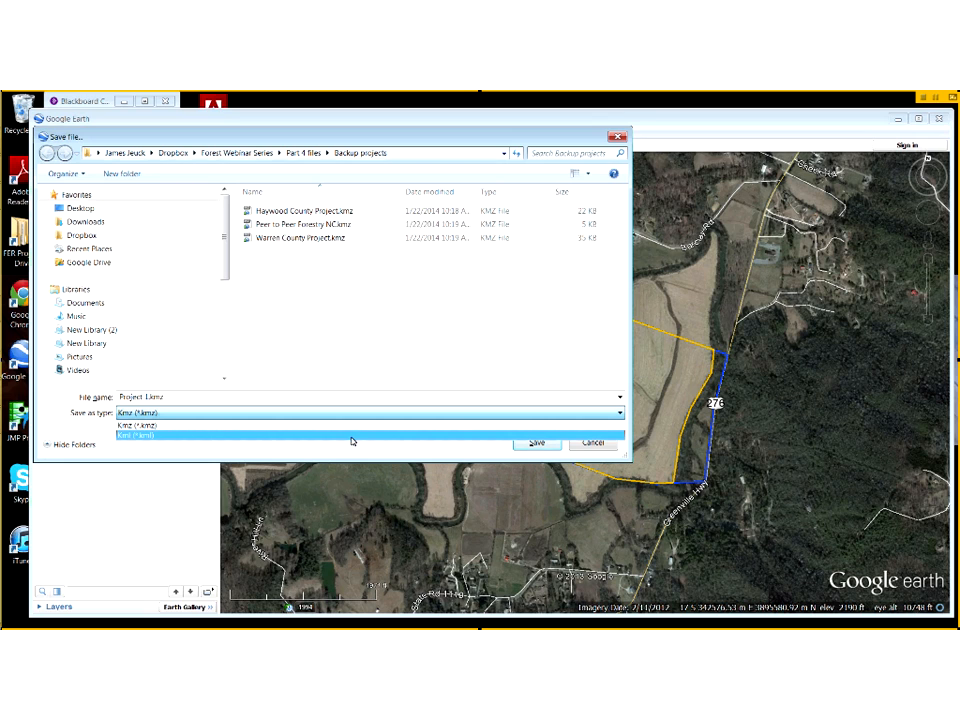
pyautogui.click(351, 441)
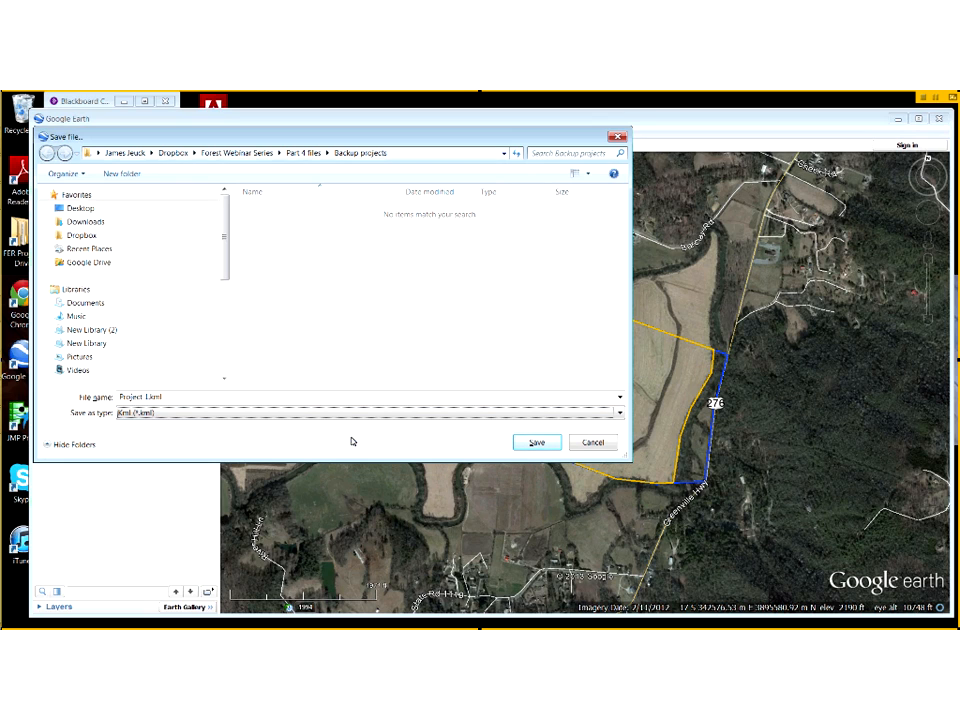
pyautogui.click(308, 153)
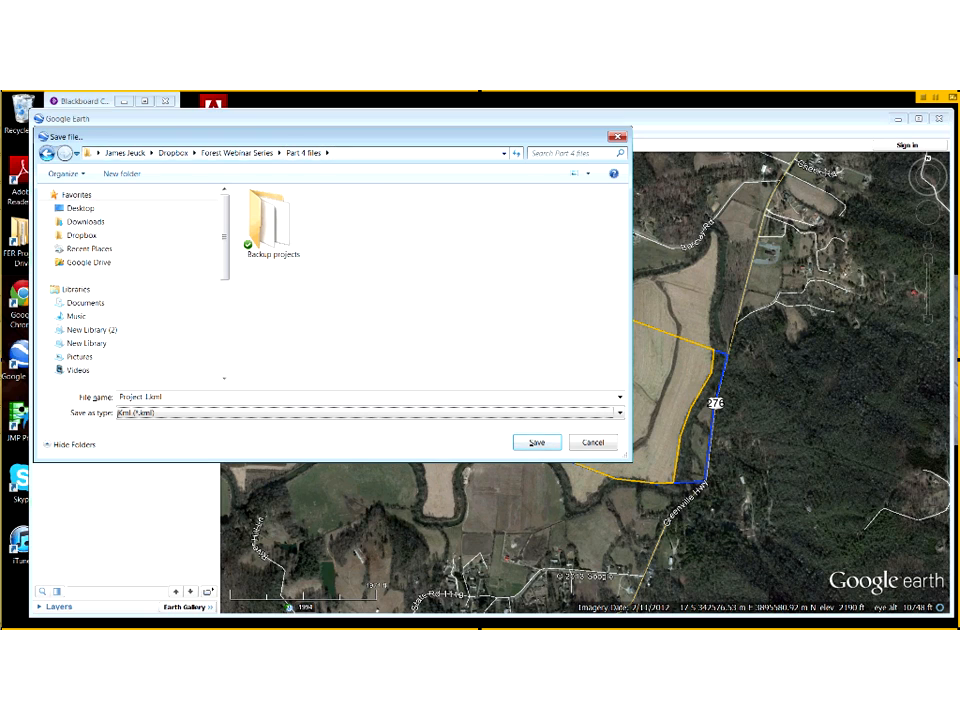
pyautogui.click(545, 446)
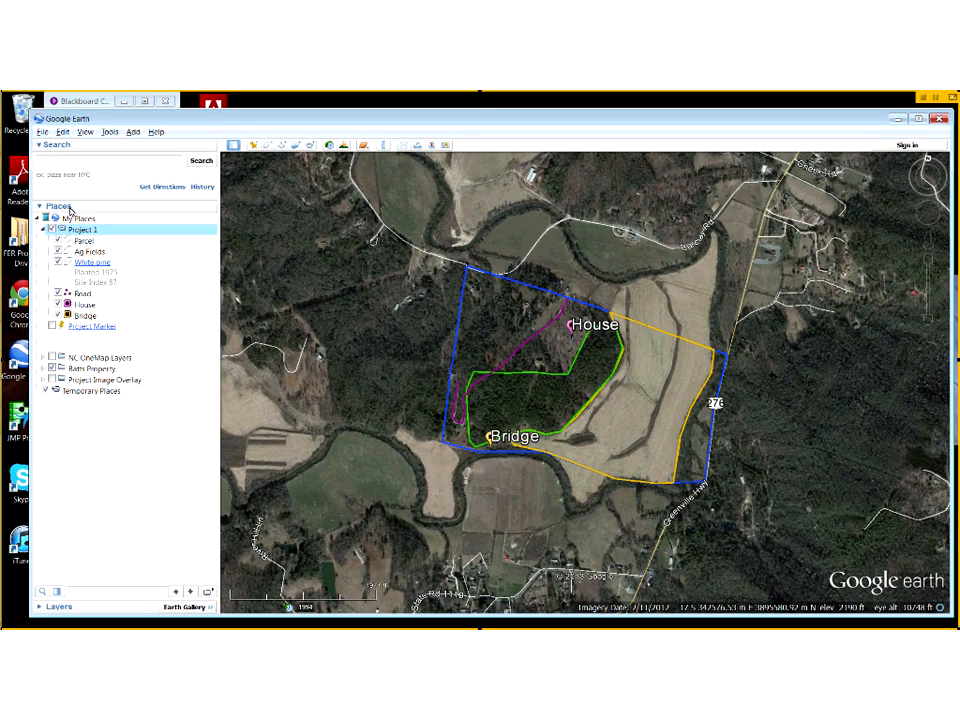
# Save all current places with Save My Places
pyautogui.click(42, 132)
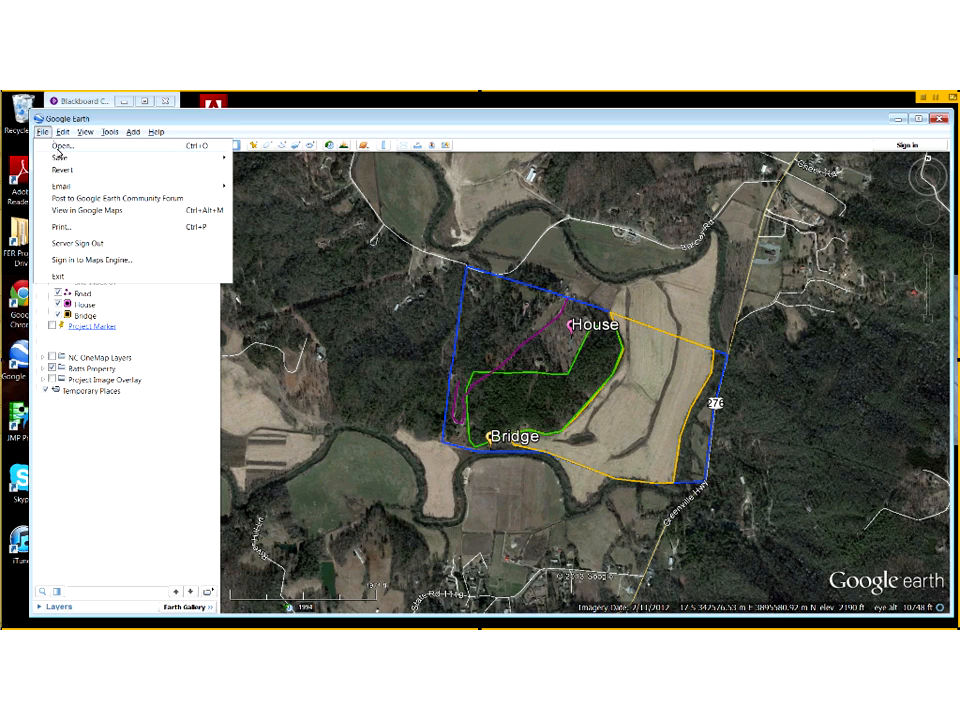
pyautogui.moveTo(62, 158)
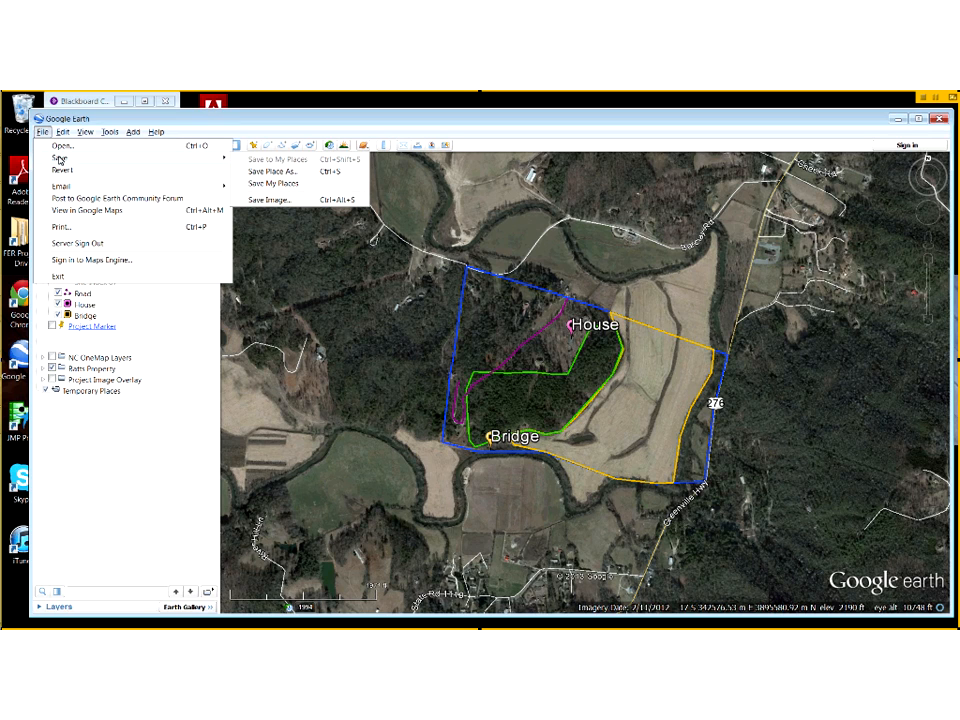
pyautogui.click(263, 185)
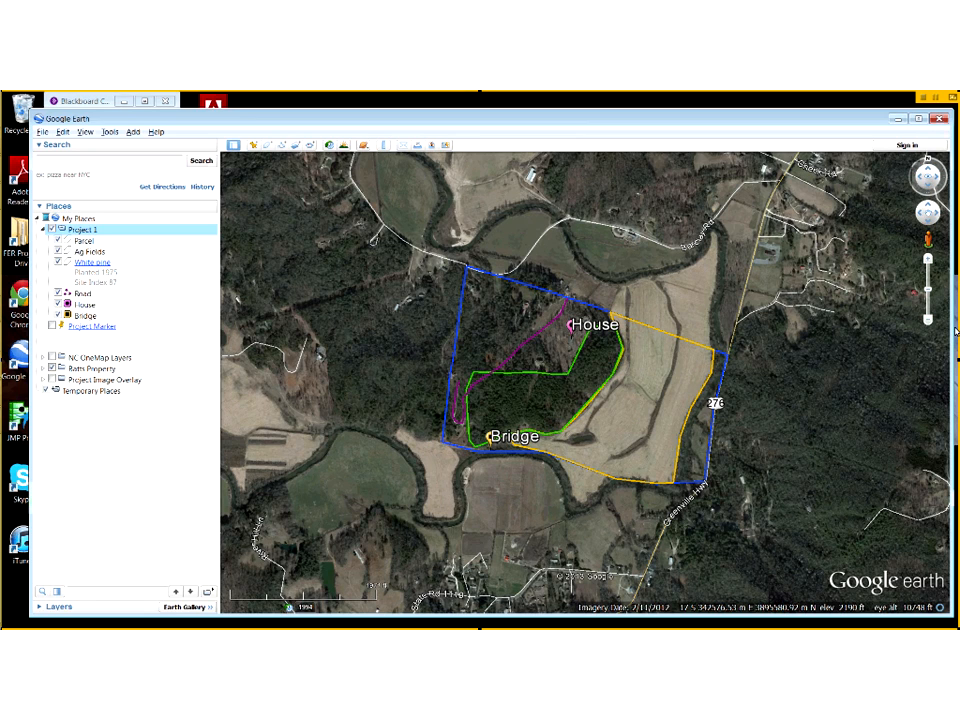
# Switch to the WebGIS Sites page in Chrome and try to open the Transylvania County, NC site
pyautogui.moveTo(956, 331); pyautogui.dragTo(888, 212)
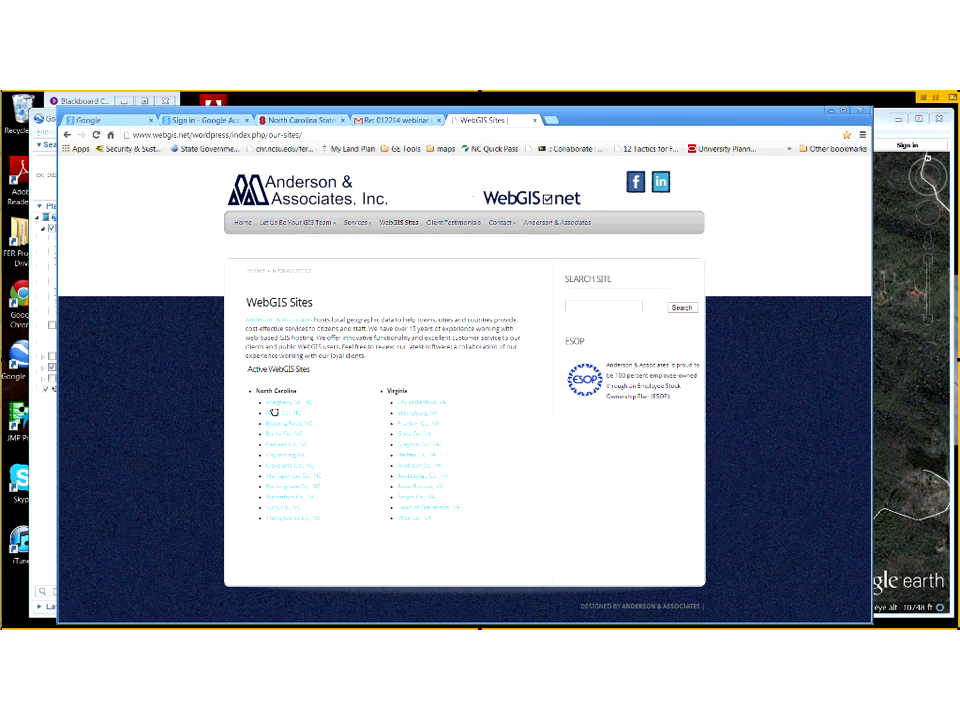
pyautogui.click(286, 520)
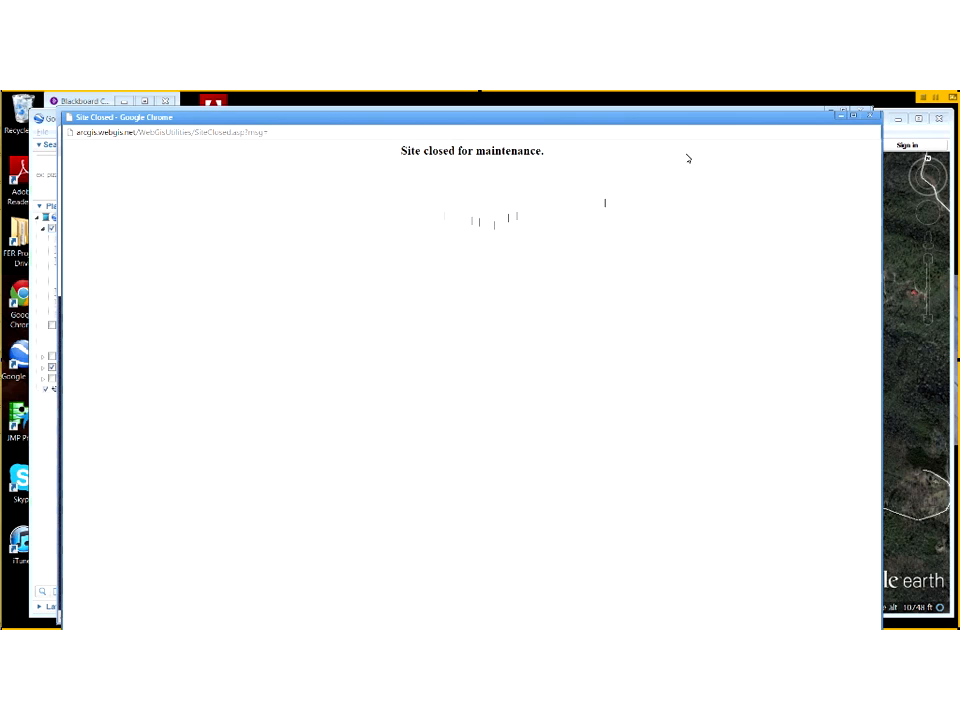
pyautogui.click(871, 116)
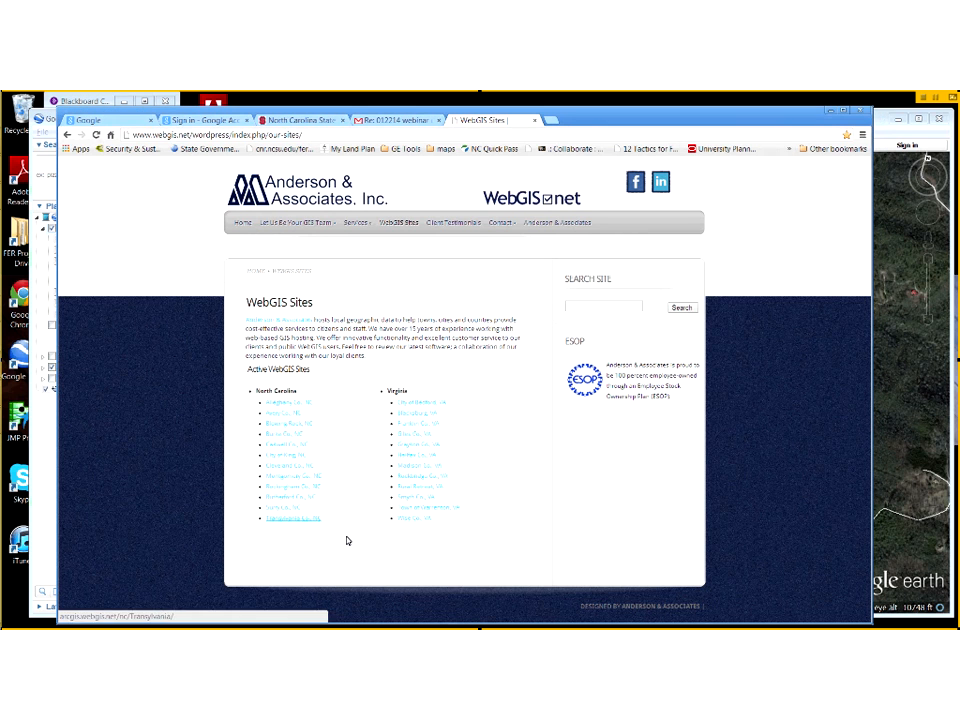
# Enter the Rutherford County, NC WebGIS site and zoom the map in until individual parcels are labelled
pyautogui.click(281, 502)
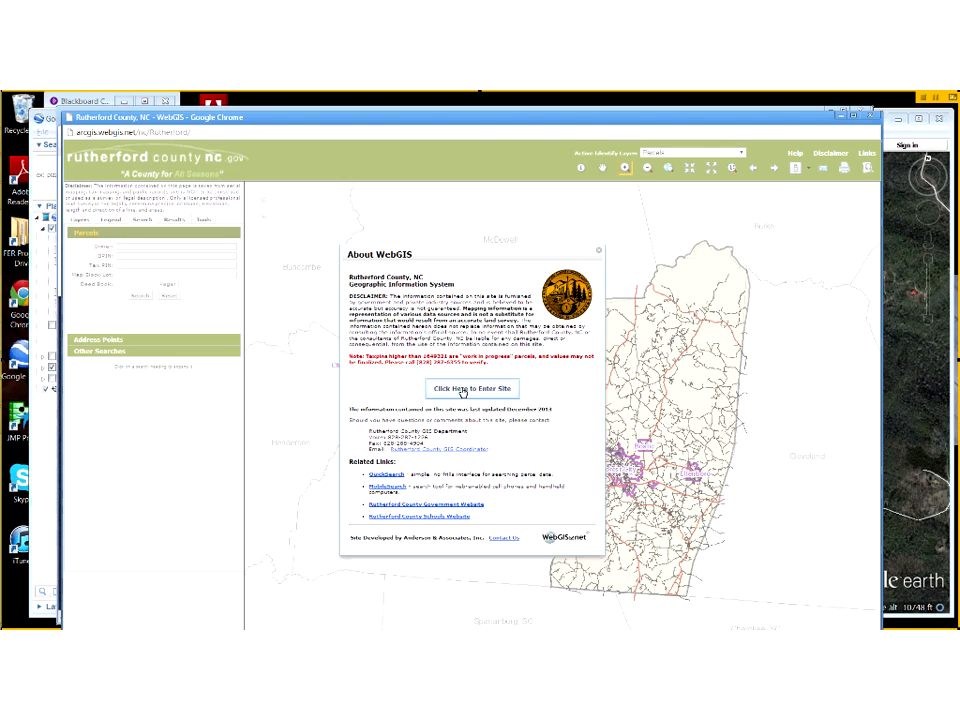
pyautogui.click(463, 390)
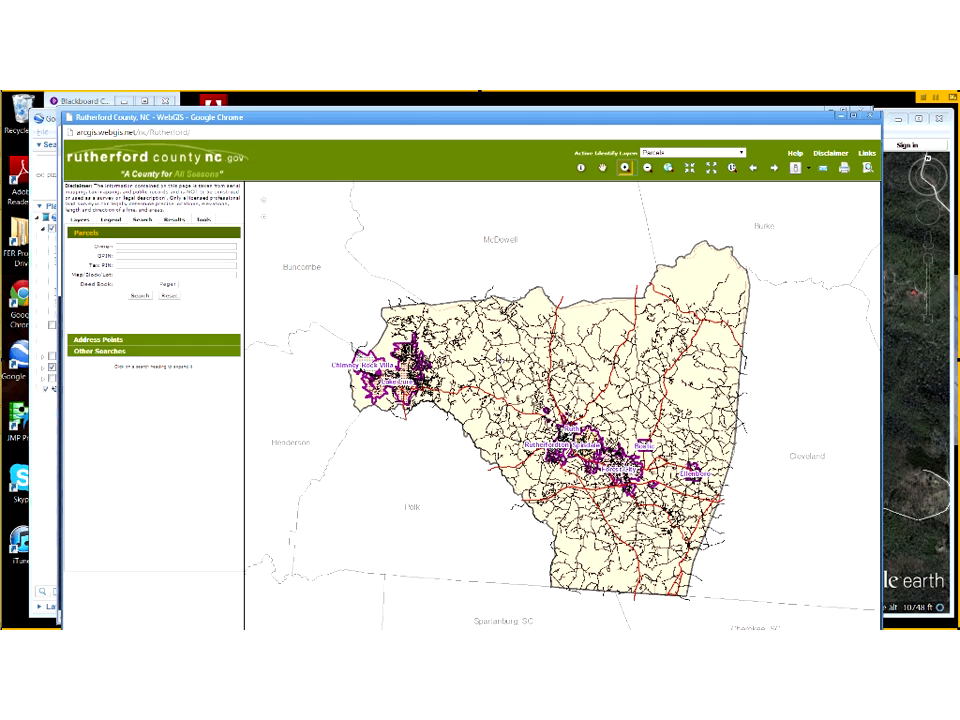
pyautogui.click(505, 362)
pyautogui.moveTo(497, 353); pyautogui.dragTo(514, 369)
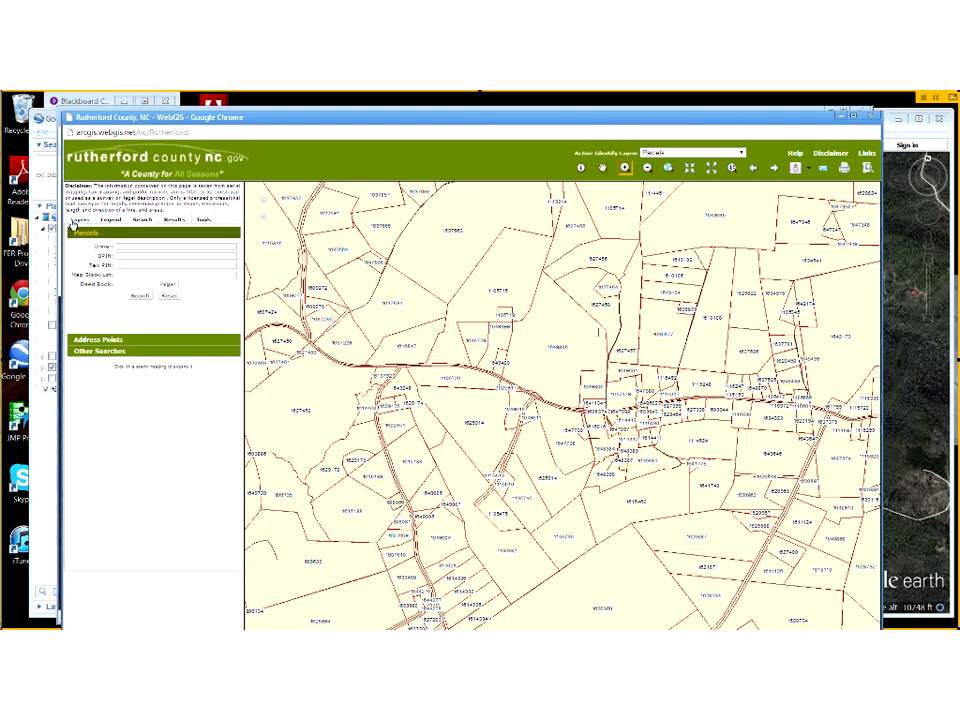
# Turn on the Aerial Imagery (2010) overlay and identify the large wooded parcel north of the road to view its details
pyautogui.click(79, 220)
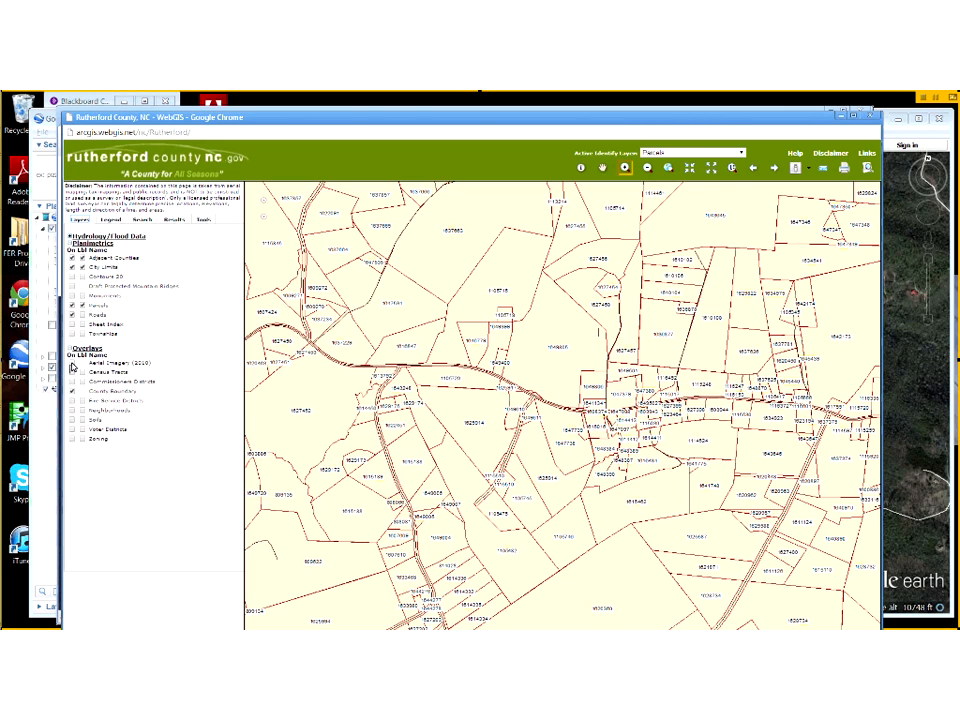
pyautogui.click(71, 369)
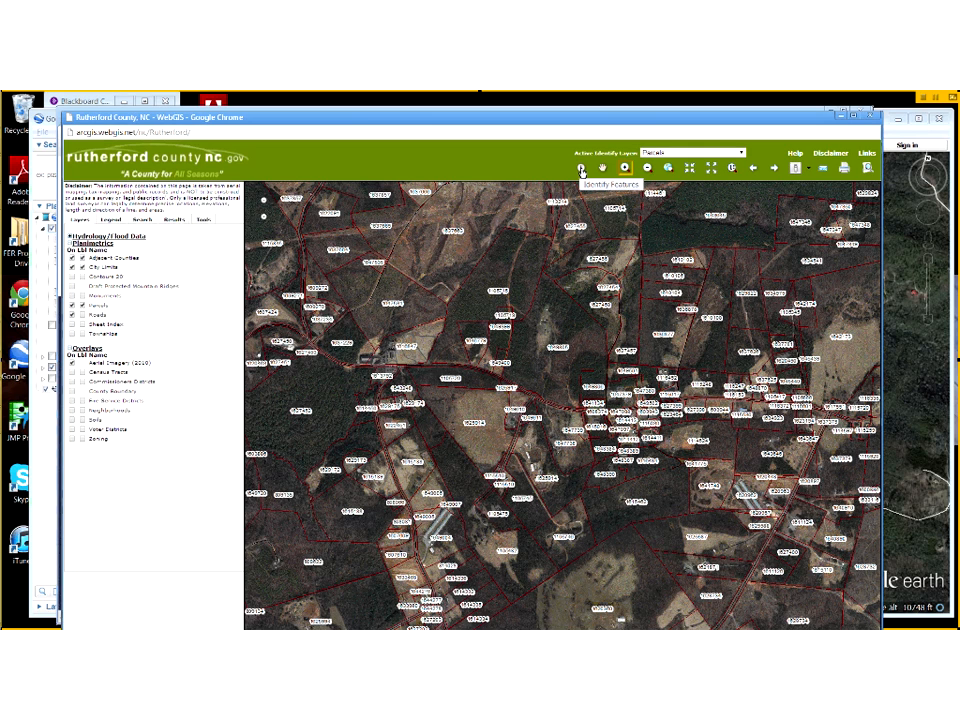
pyautogui.click(581, 170)
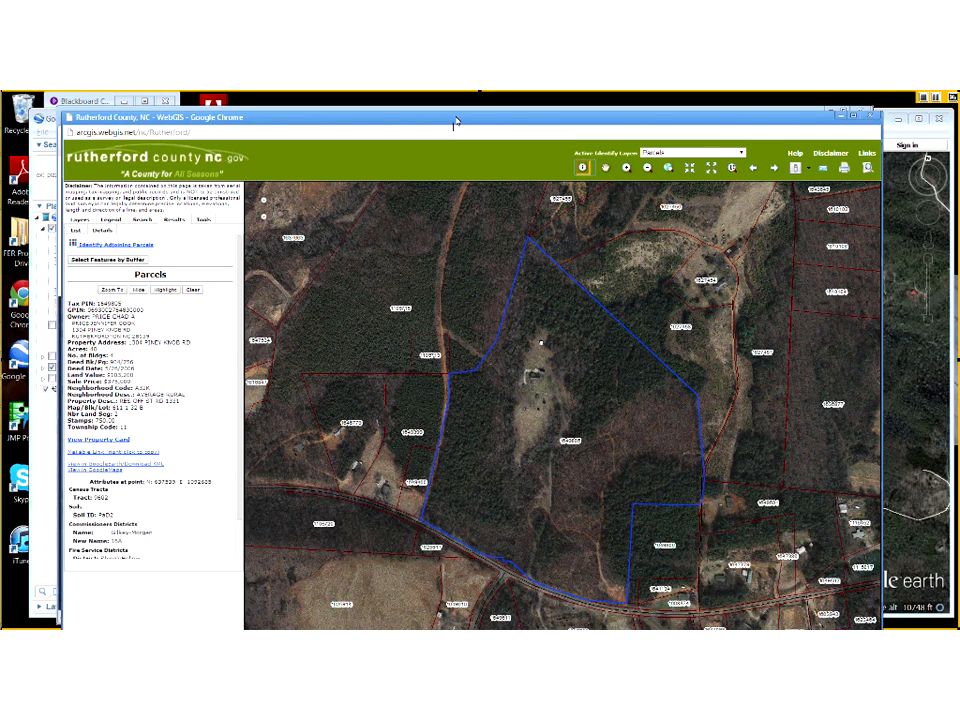
# Download the selected Rutherford County parcel as KML and open it in Google Earth to view the parcel's attribute details
pyautogui.moveTo(455, 122); pyautogui.dragTo(455, 103)
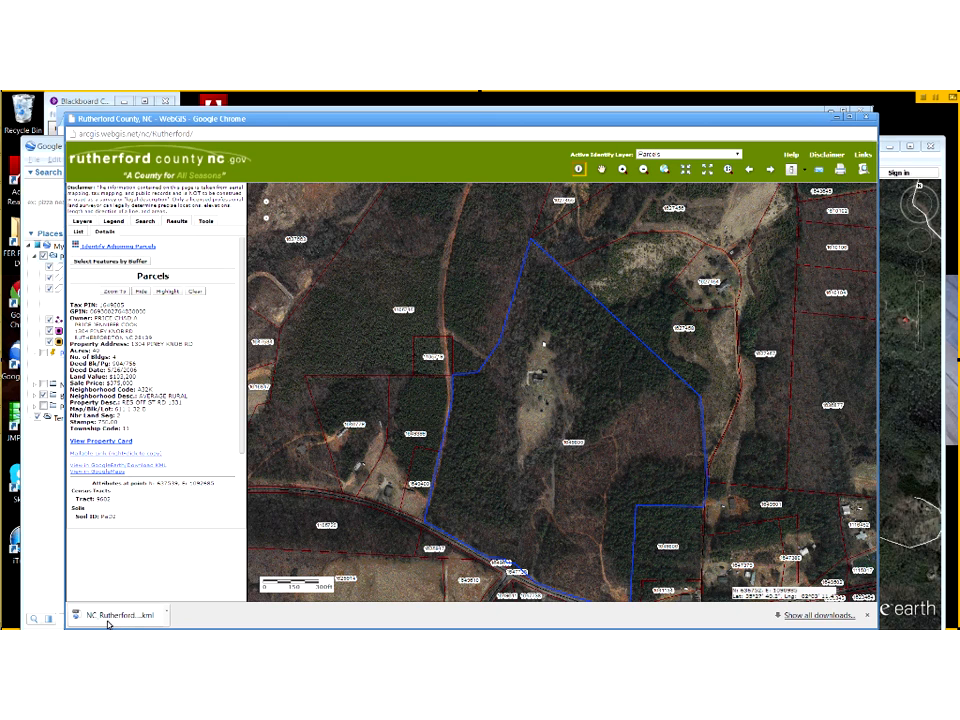
pyautogui.click(111, 622)
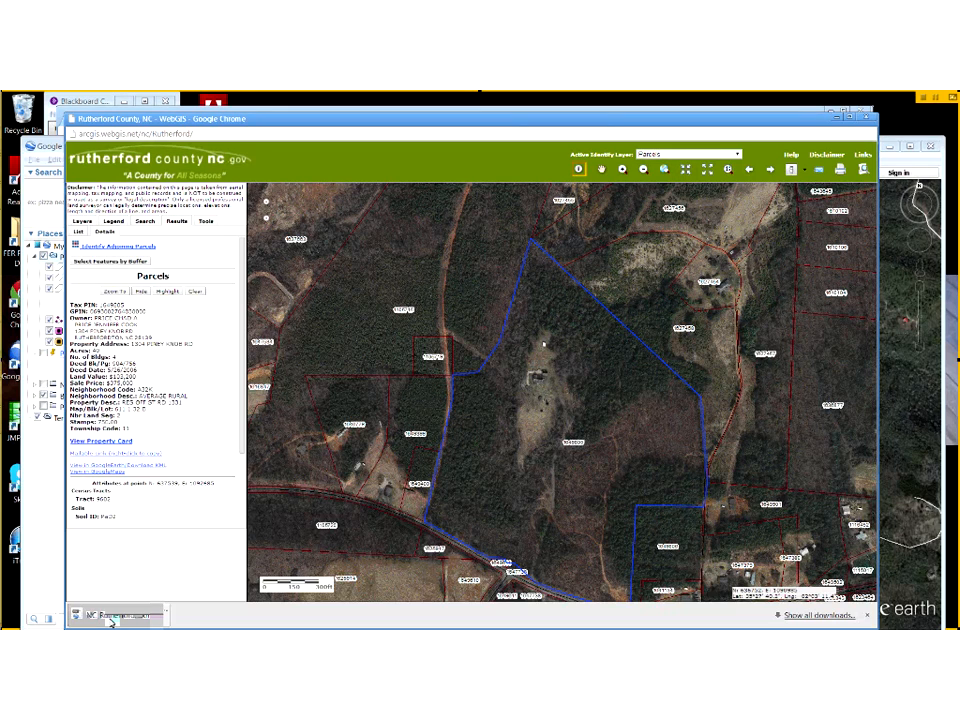
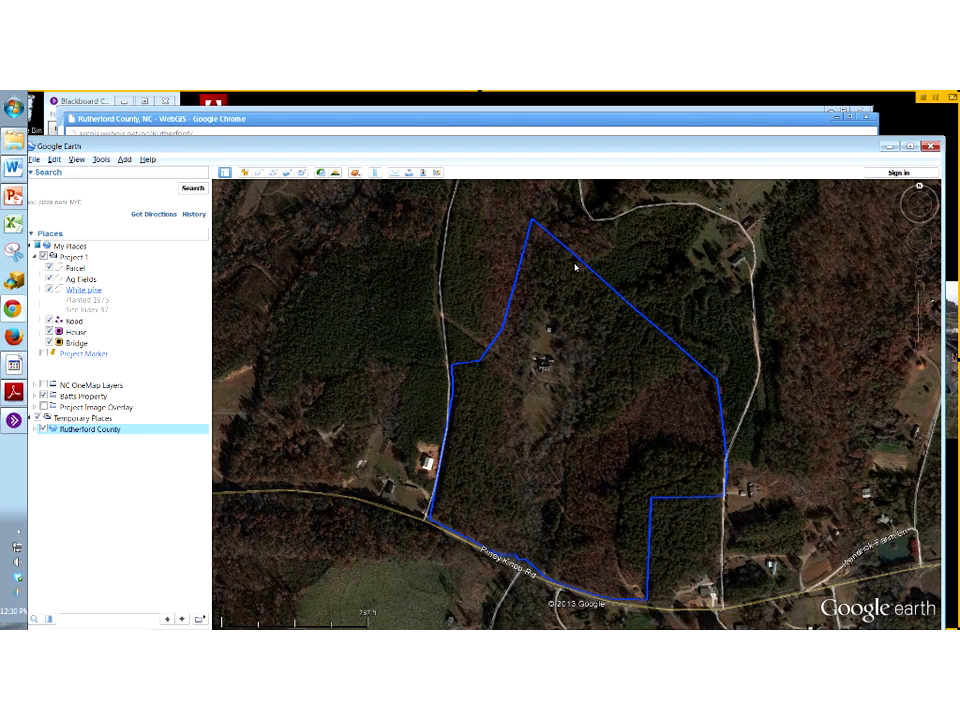
pyautogui.click(609, 378)
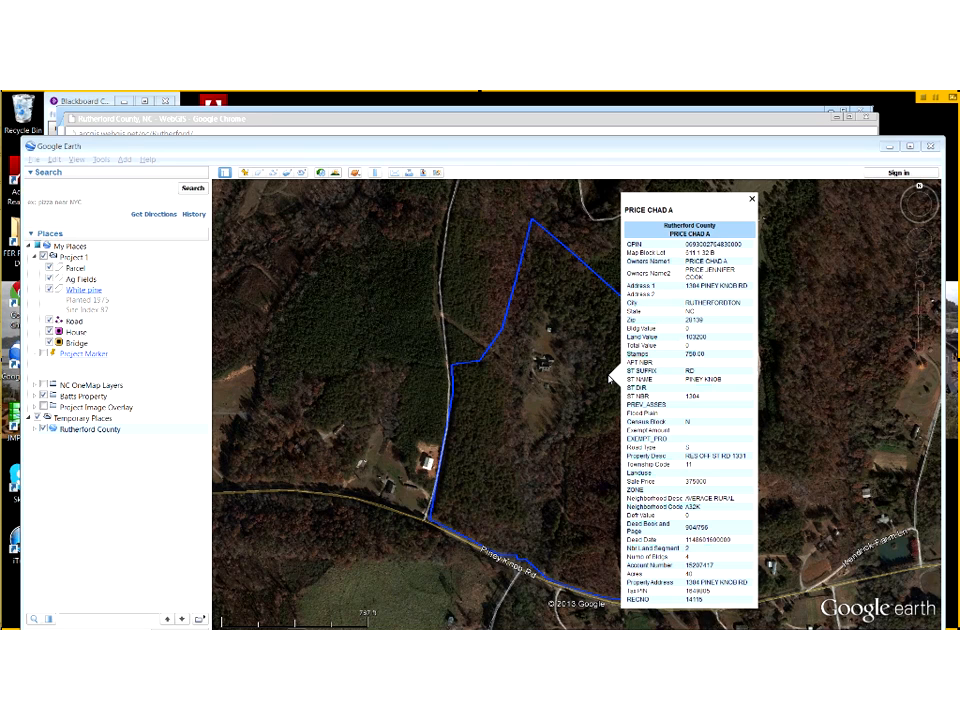
# Move the Rutherford County layer from Temporary Places into My Places and look at its properties
pyautogui.click(107, 431)
pyautogui.moveTo(110, 434); pyautogui.dragTo(122, 251)
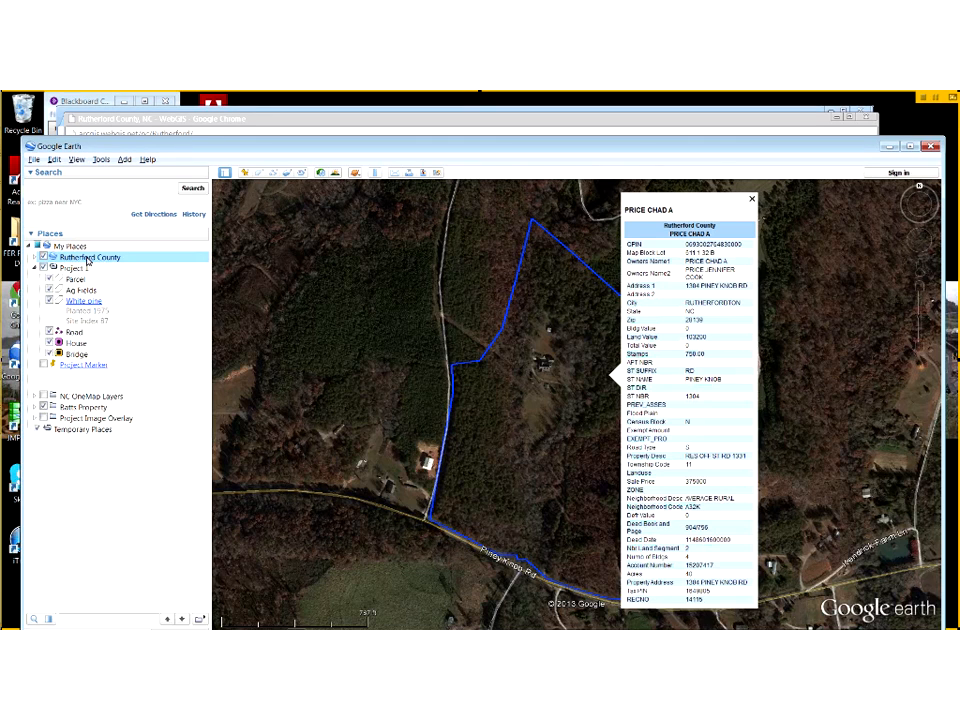
pyautogui.rightClick(99, 258)
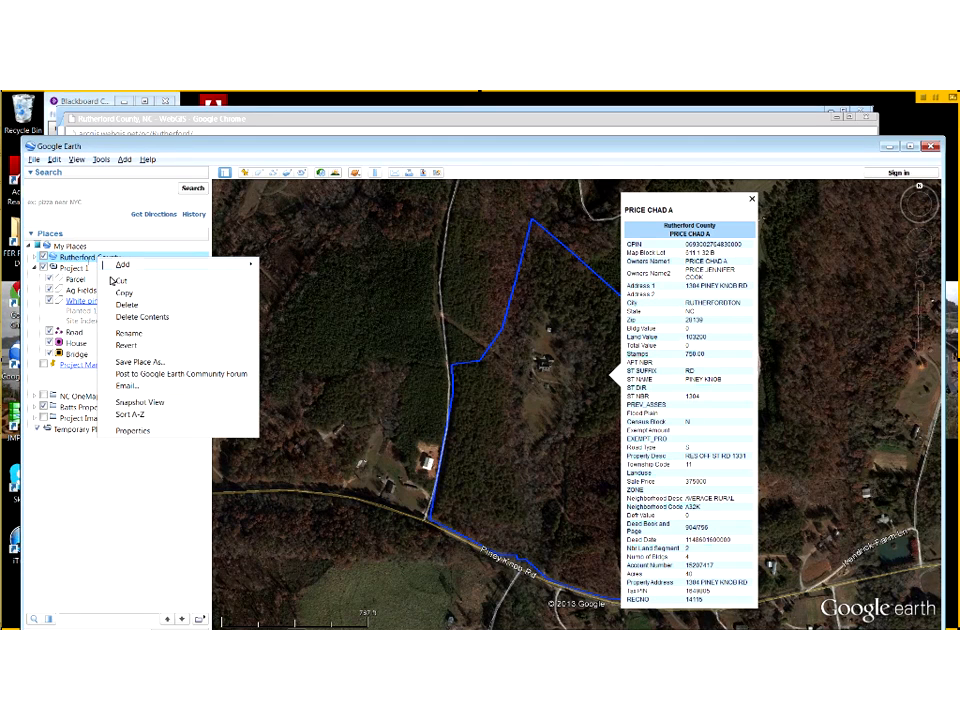
pyautogui.click(146, 432)
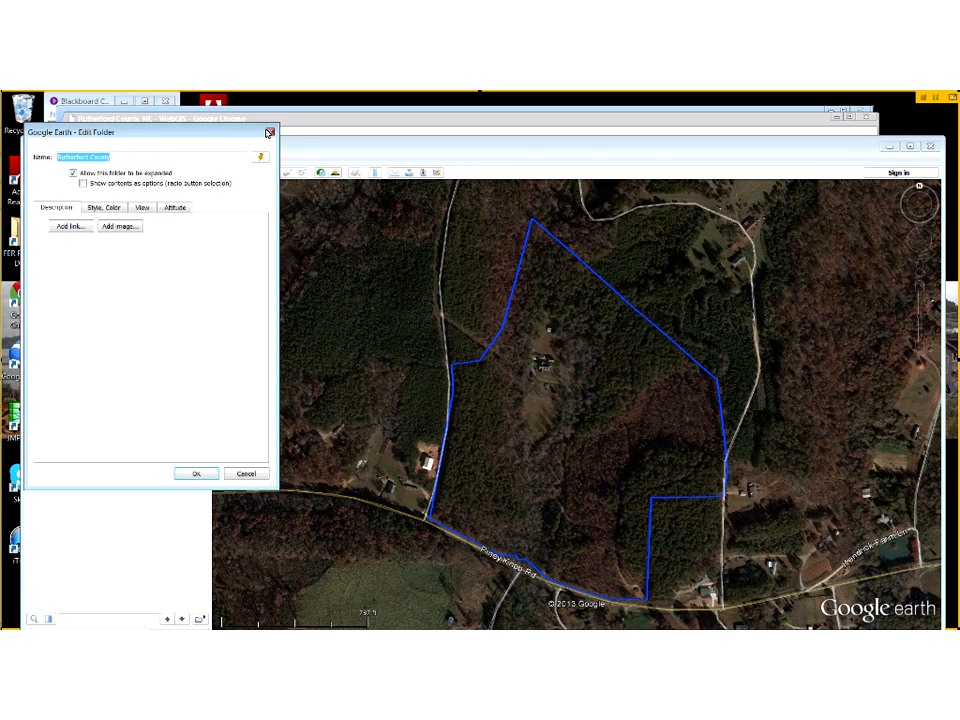
pyautogui.click(269, 133)
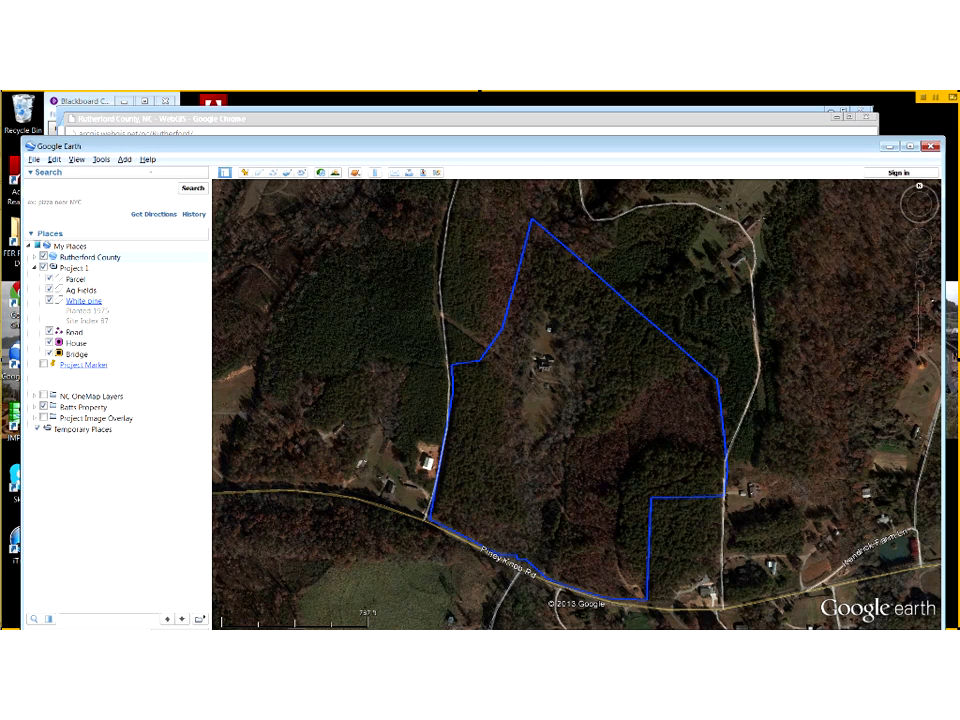
# Return to the Rutherford County WebGIS map in Chrome and capture the area around the outlined parcel with Snipping Tool
pyautogui.click(300, 122)
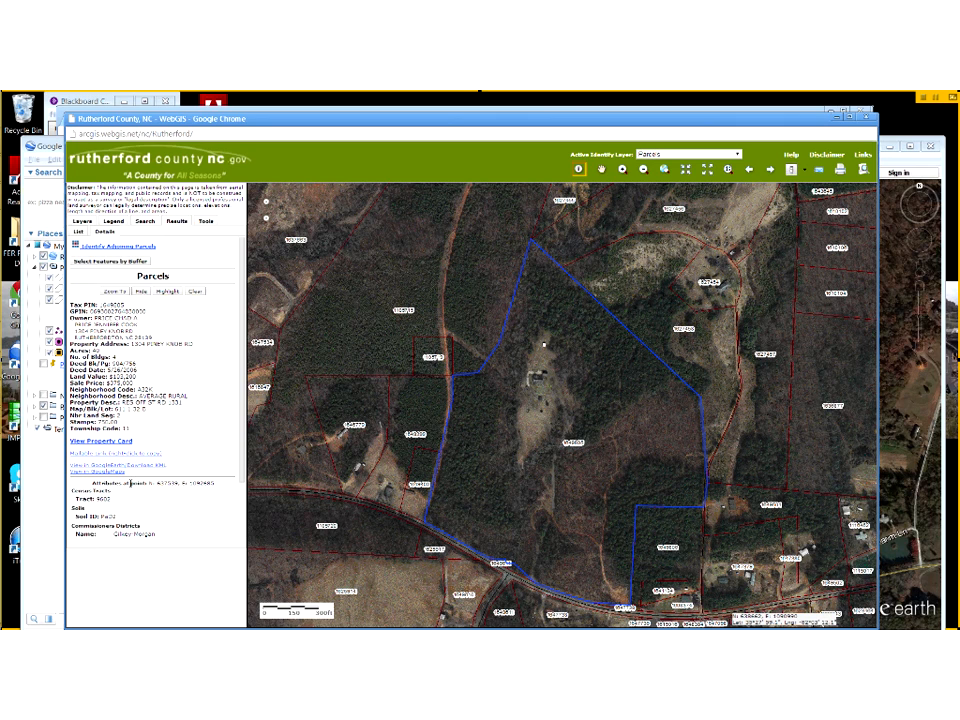
pyautogui.moveTo(4, 196)
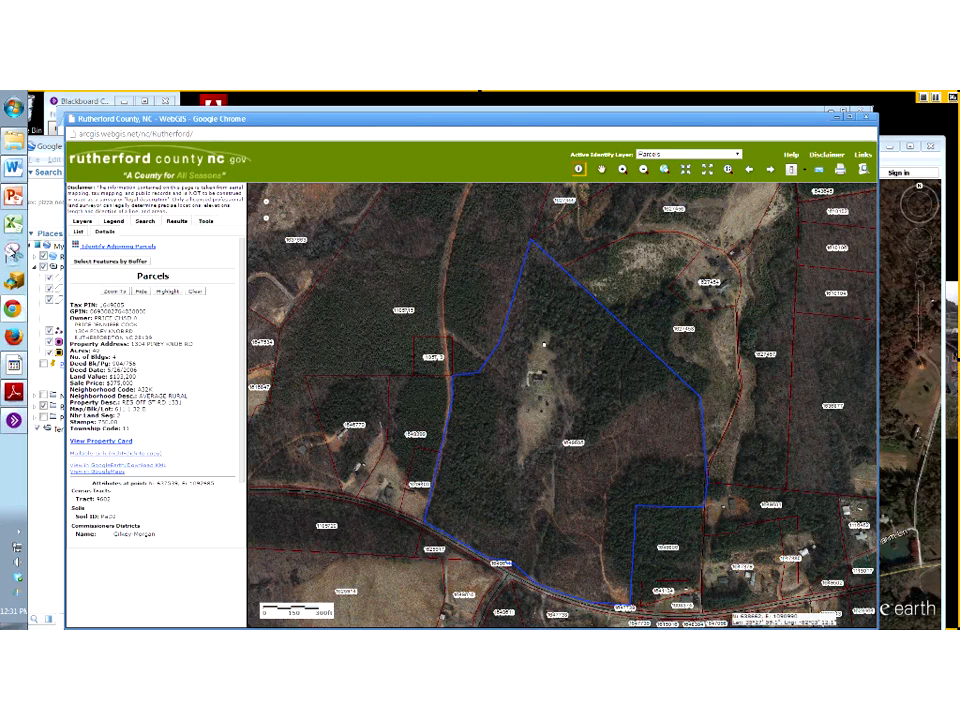
pyautogui.click(12, 249)
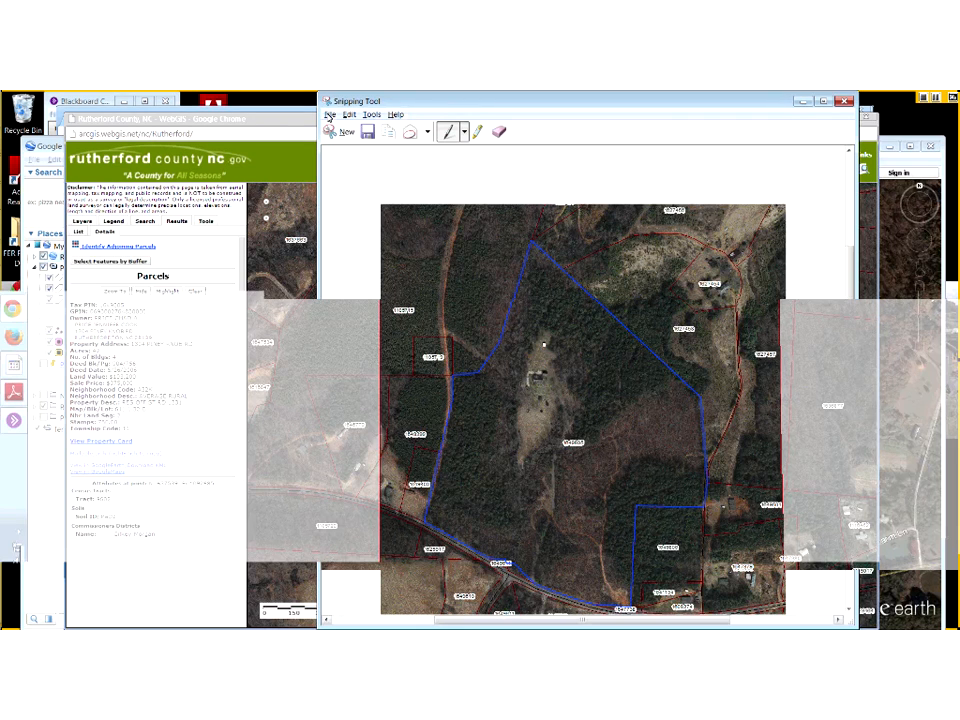
# Save the snip as a JPEG named Rutherford in the Part 4 files folder and close Snipping Tool
pyautogui.click(329, 116)
pyautogui.click(350, 142)
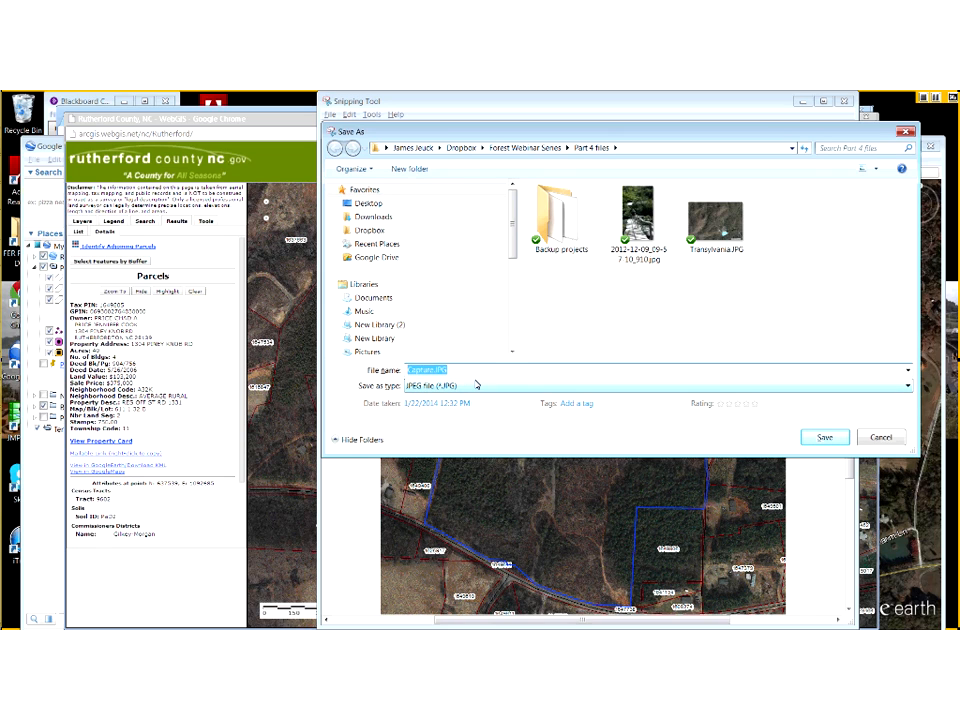
pyautogui.write('Rutherford')
pyautogui.click(822, 438)
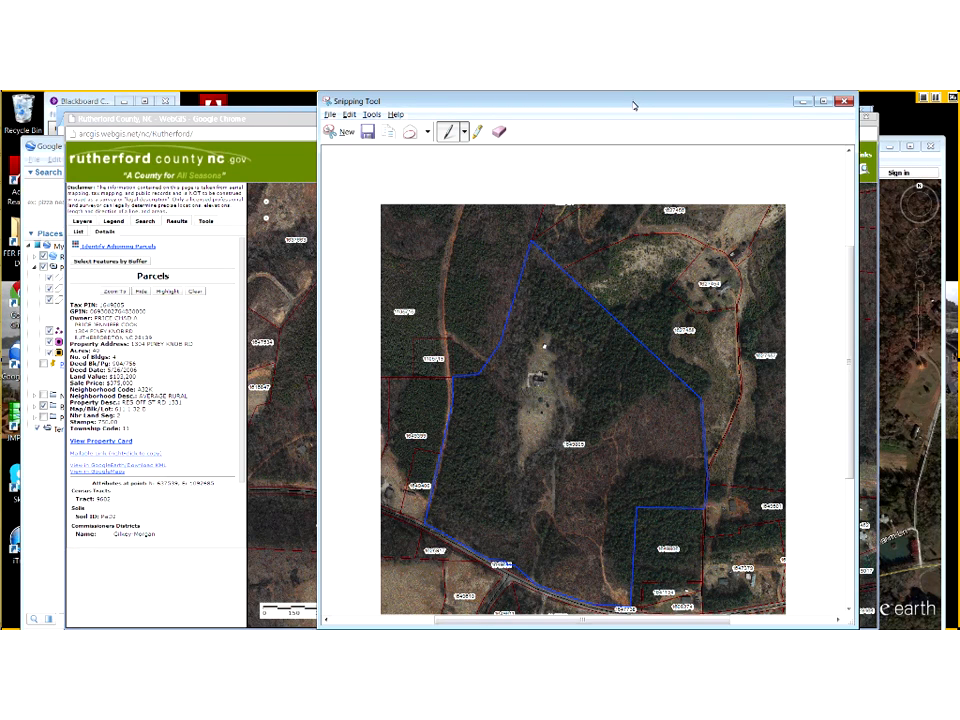
pyautogui.click(841, 103)
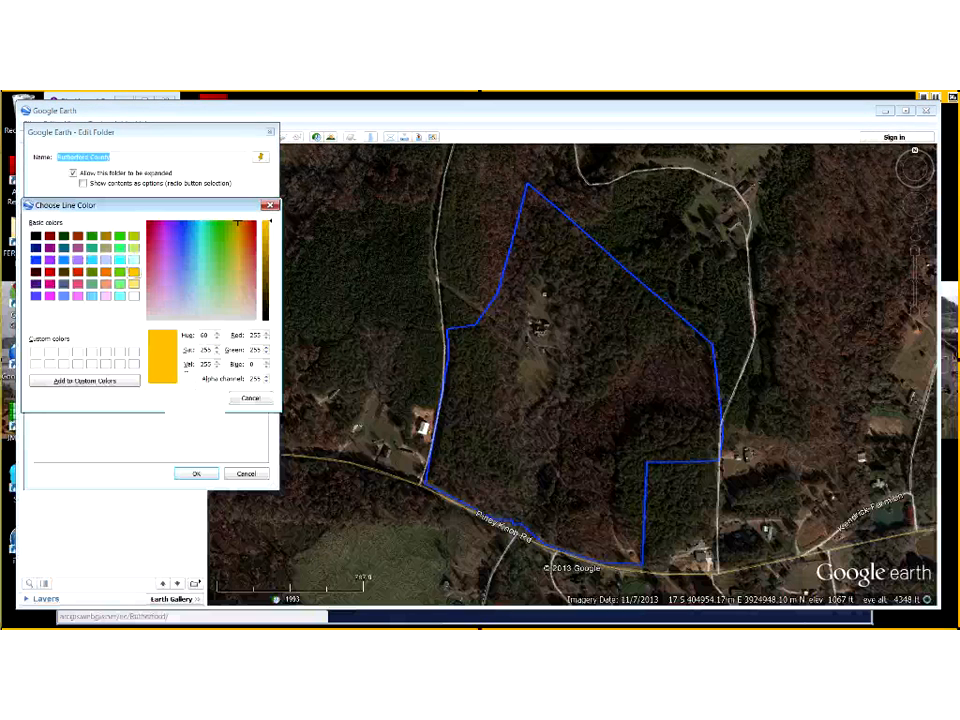
# Change the Rutherford County layer's line color to golden yellow in Google Earth
pyautogui.click(198, 398)
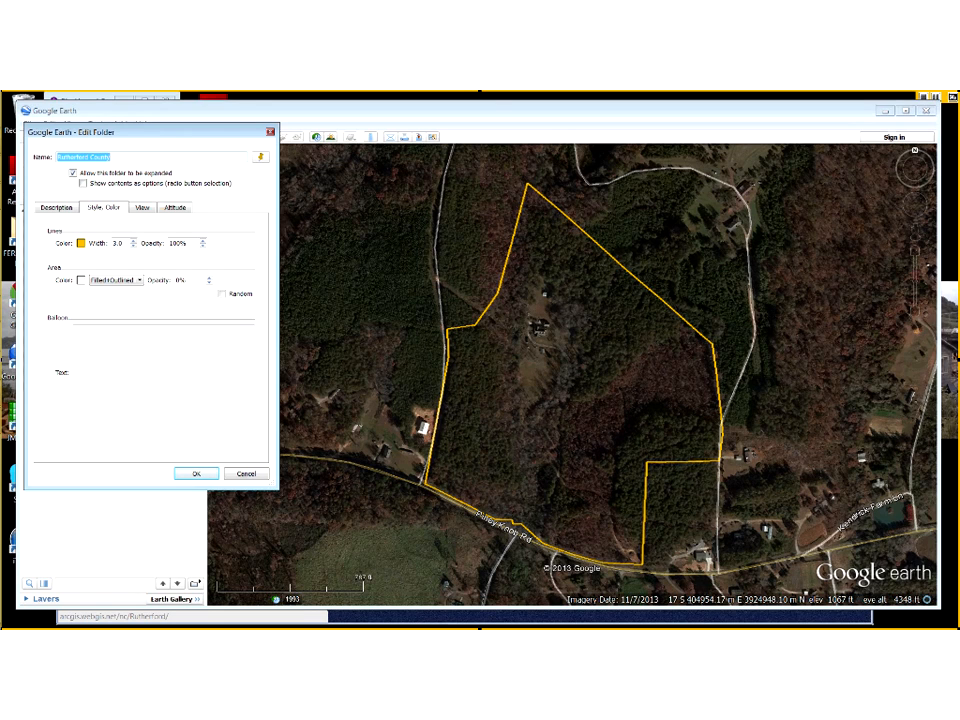
pyautogui.click(195, 474)
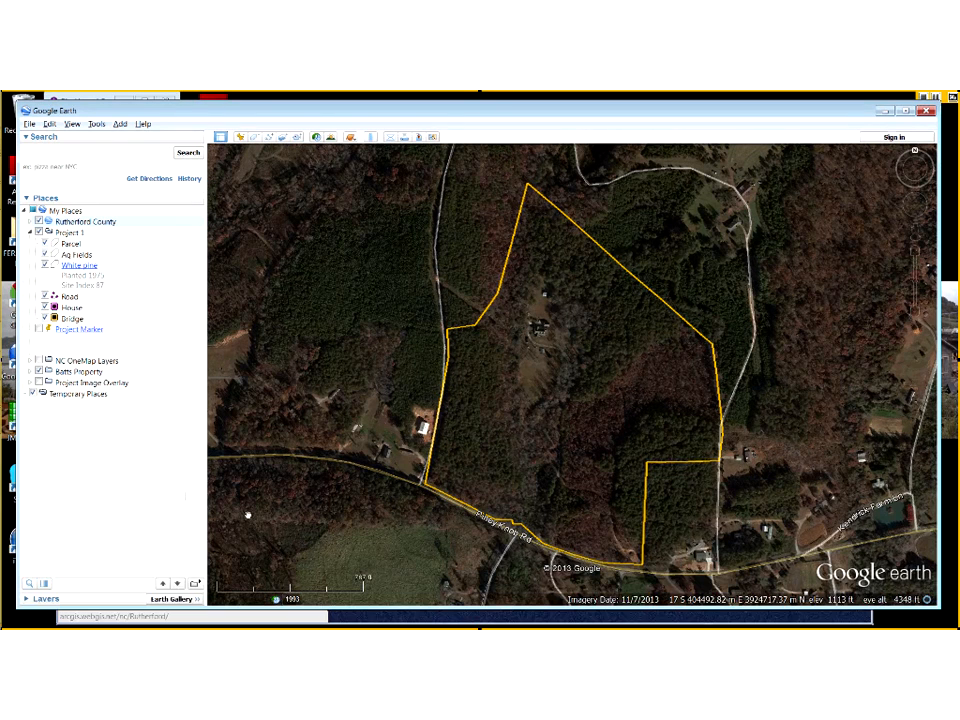
pyautogui.rightClick(89, 225)
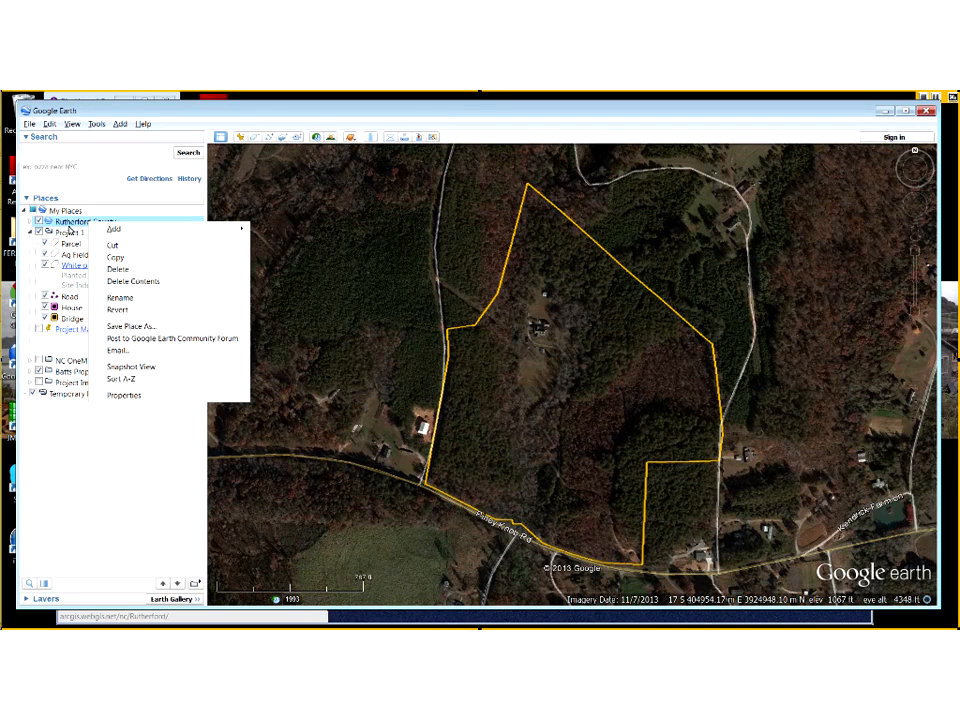
pyautogui.click(86, 213)
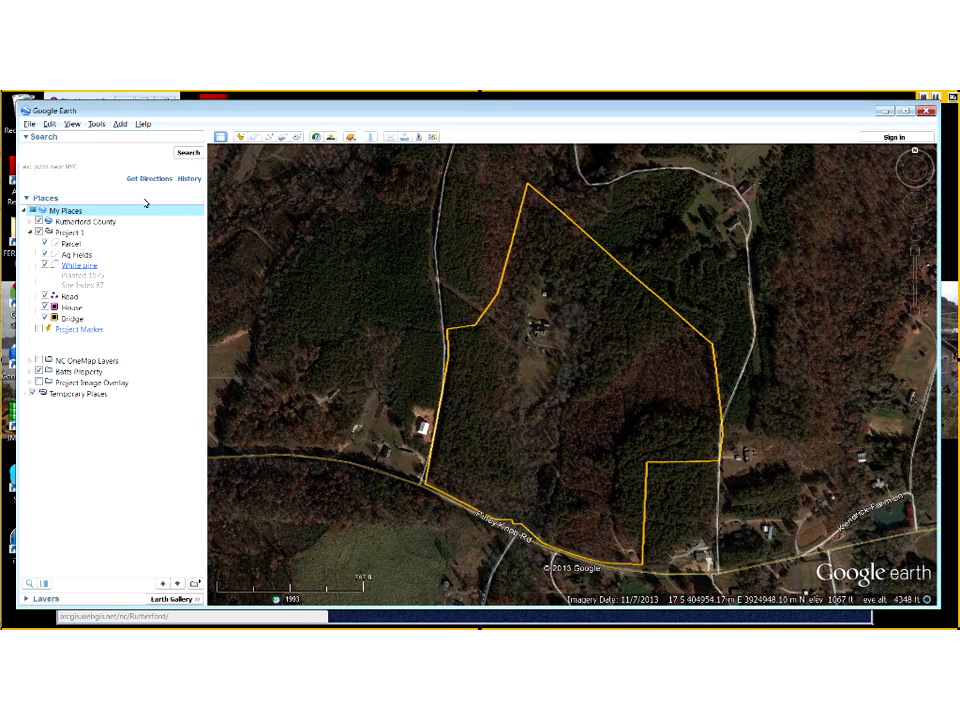
# Add an image overlay named Aerial under My Places, using Rutherford.JPG from the Part 4 files folder
pyautogui.rightClick(108, 212)
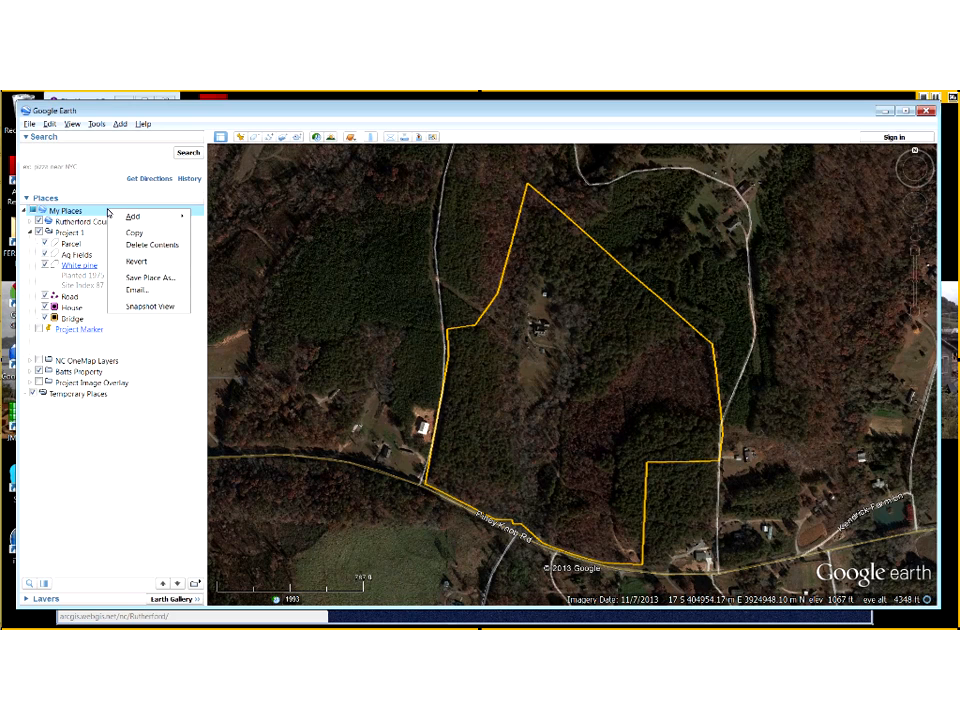
pyautogui.moveTo(163, 216)
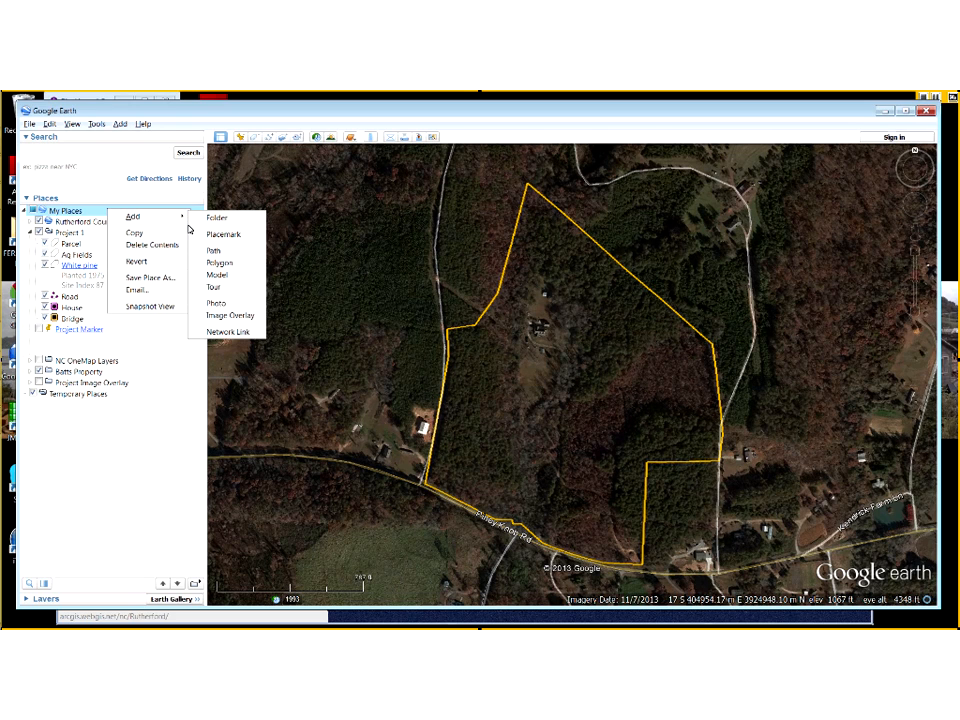
pyautogui.click(222, 316)
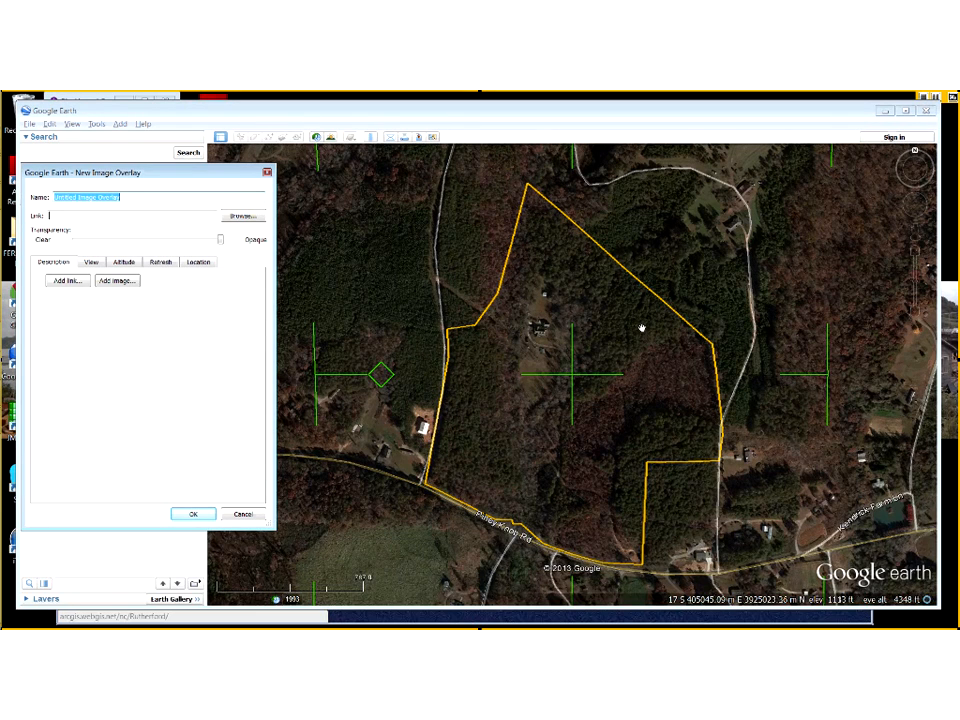
pyautogui.scroll(-2, 642, 328)
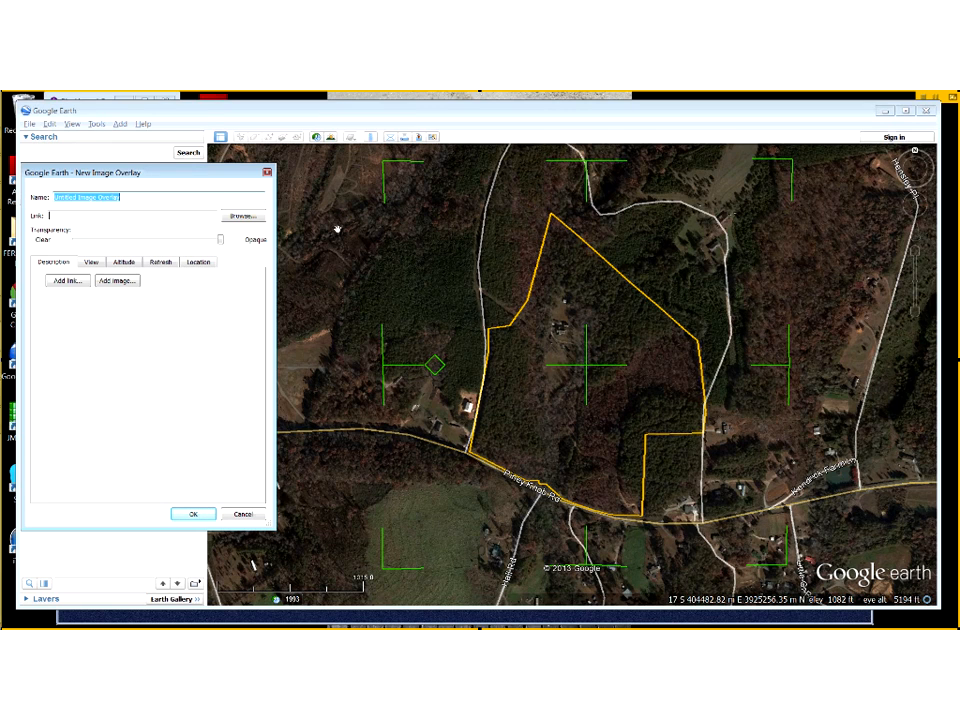
pyautogui.write('A')
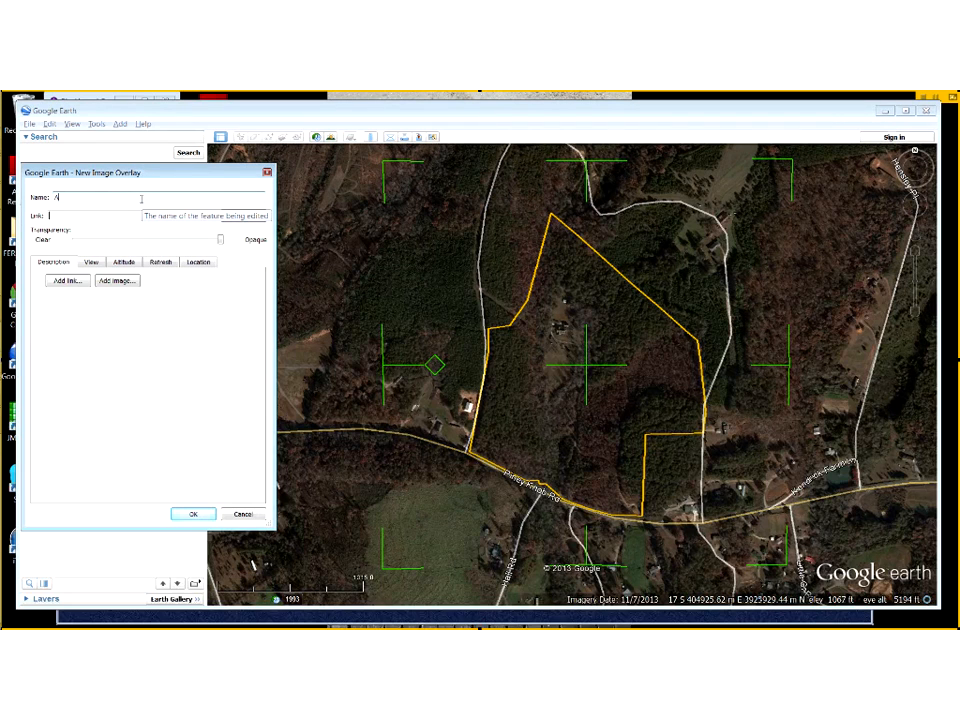
pyautogui.write('erial')
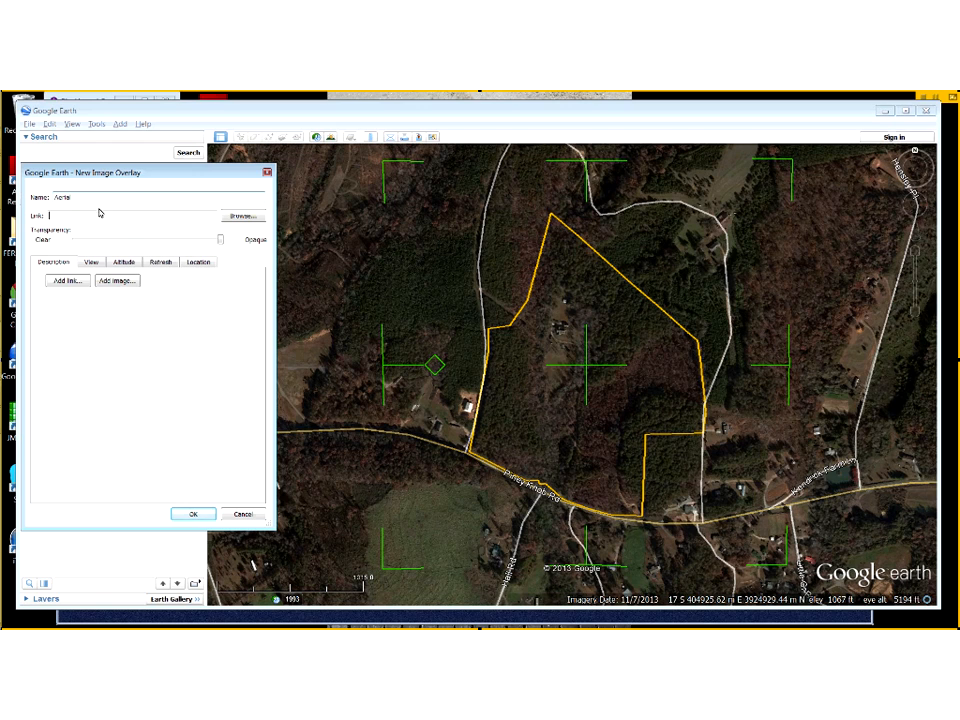
pyautogui.click(243, 219)
pyautogui.click(433, 279)
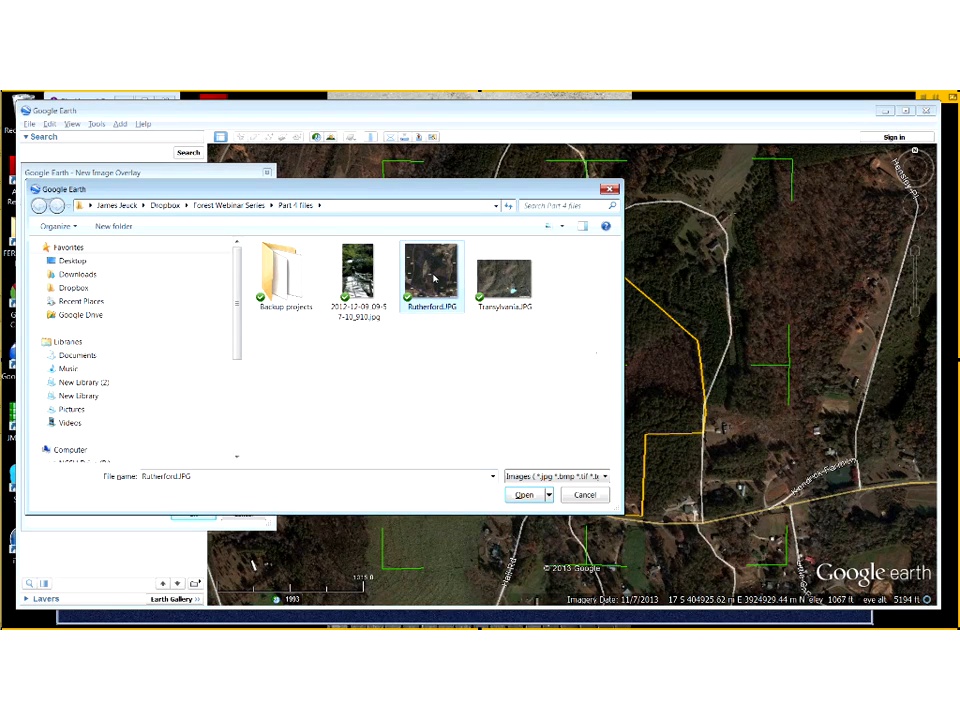
pyautogui.click(522, 495)
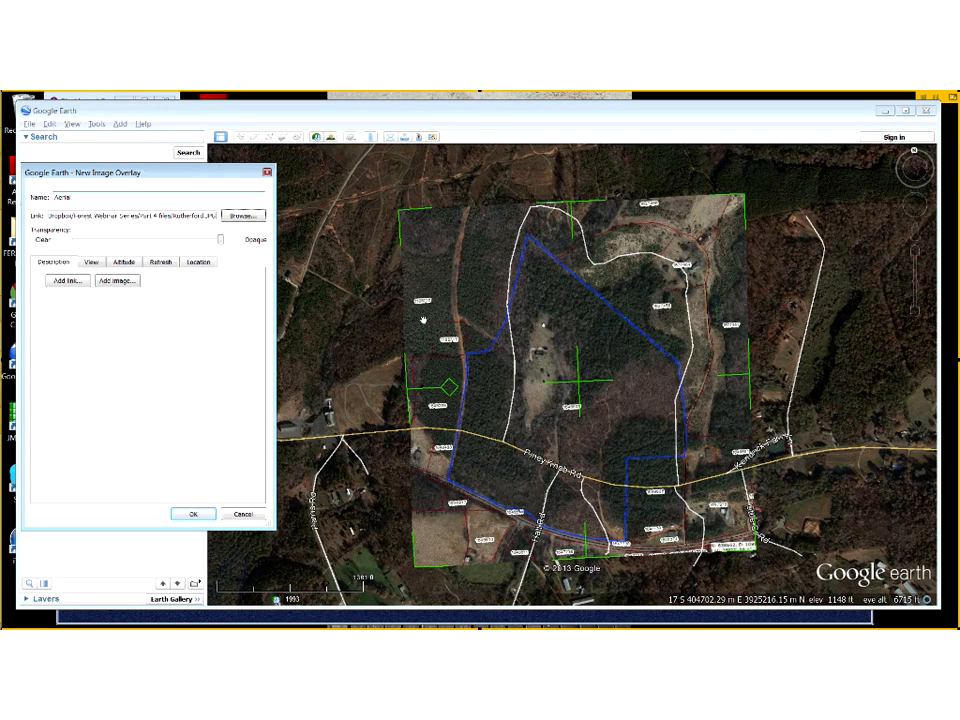
# Make the Aerial overlay about half transparent, then resize and rotate it until its blue parcel outline matches the yellow one
pyautogui.click(219, 240)
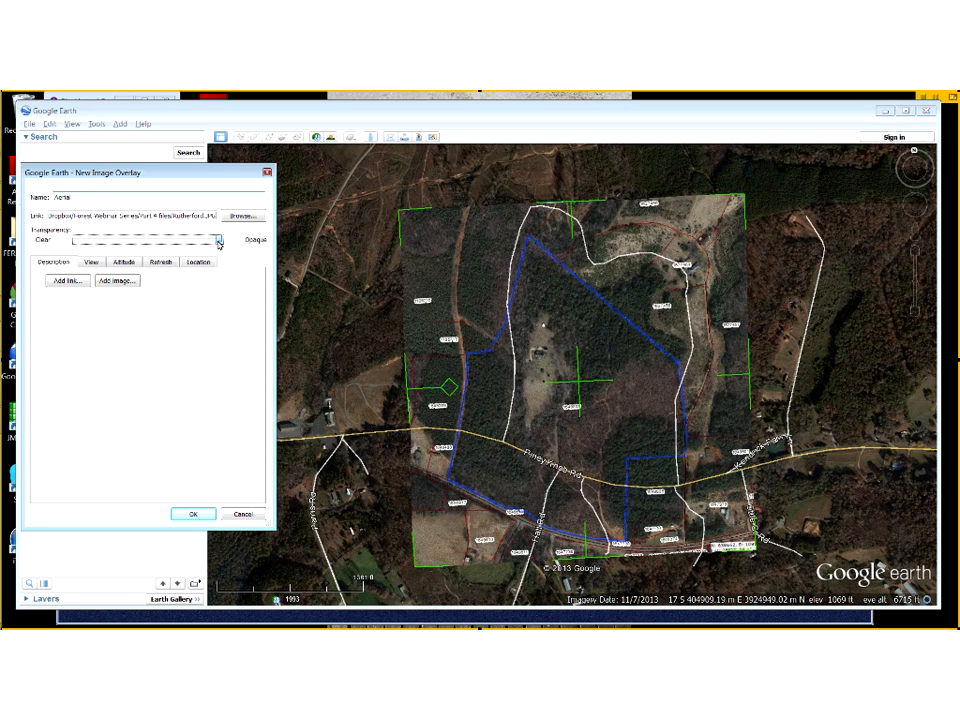
pyautogui.moveTo(219, 243); pyautogui.dragTo(141, 241)
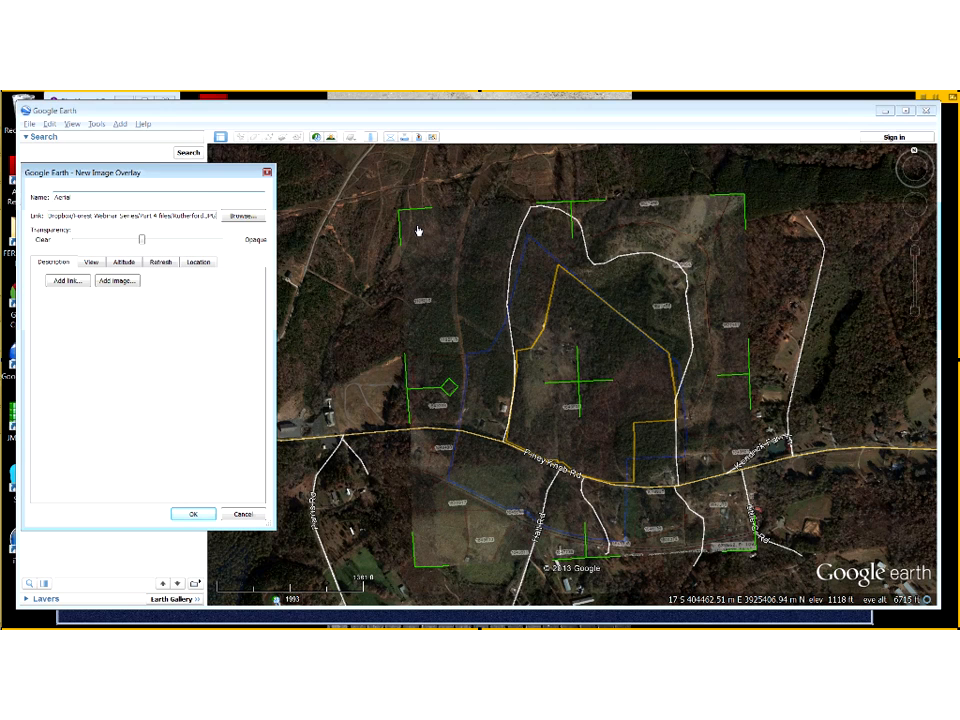
pyautogui.moveTo(418, 231); pyautogui.dragTo(466, 262)
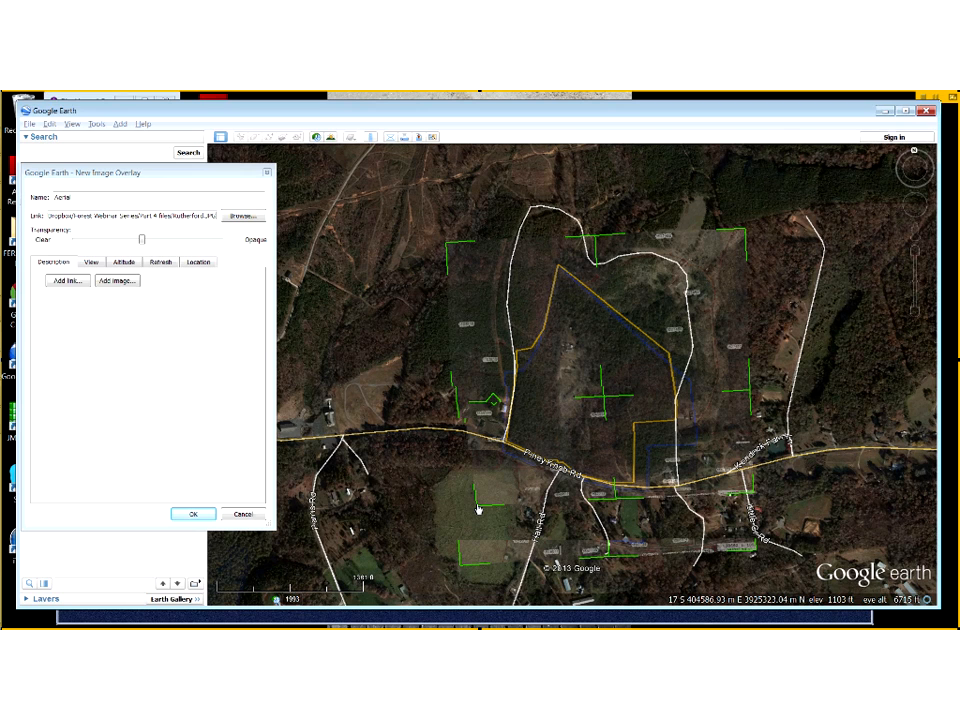
pyautogui.moveTo(756, 496); pyautogui.dragTo(731, 493)
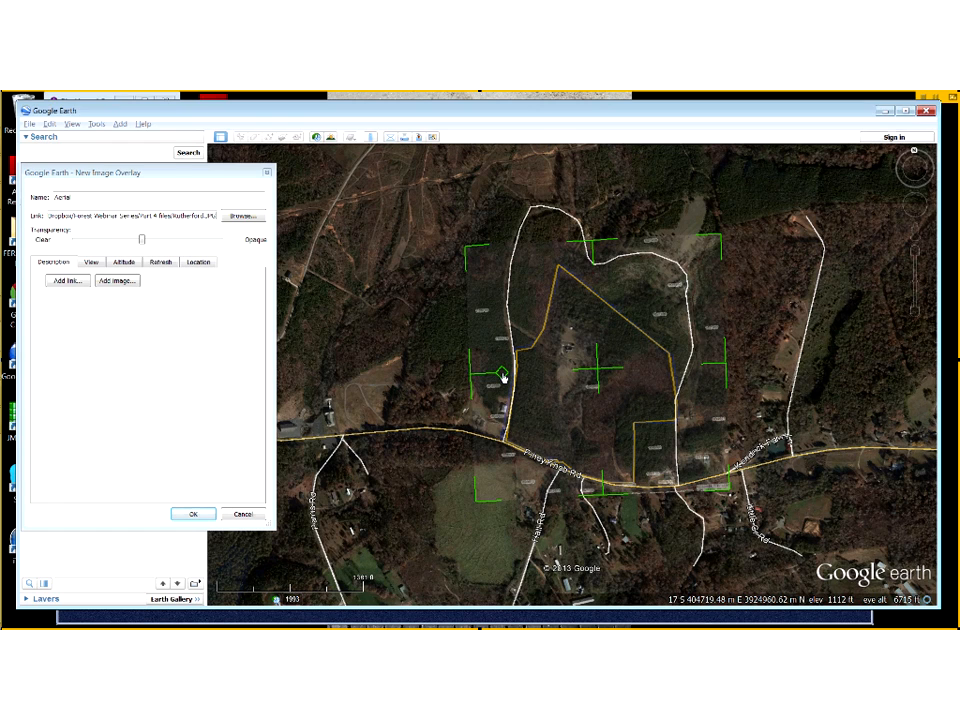
pyautogui.moveTo(503, 376); pyautogui.dragTo(503, 379)
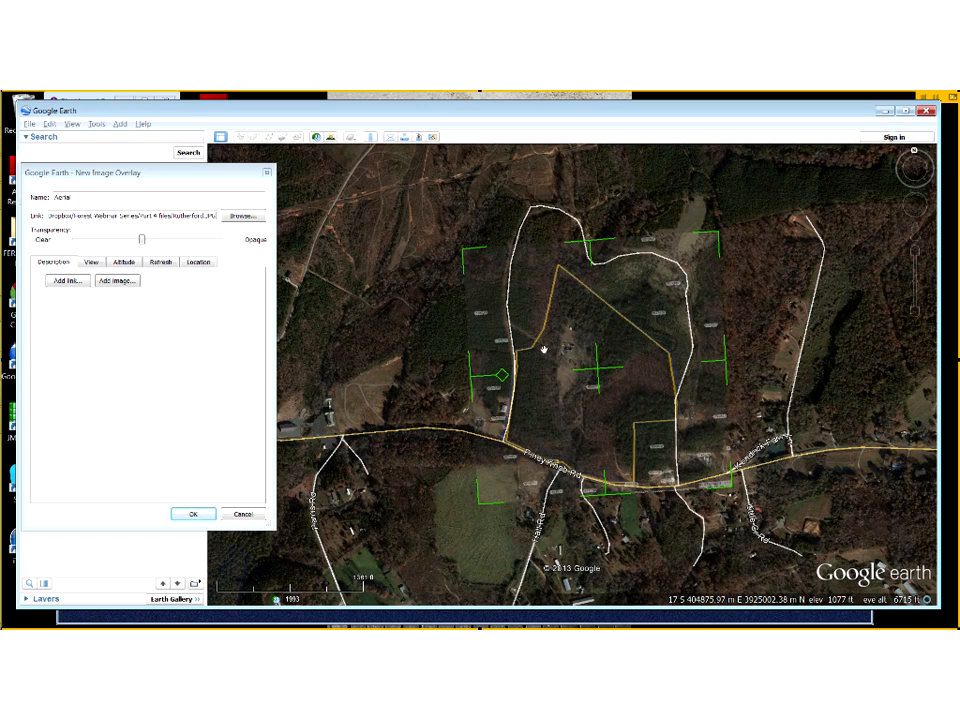
# Finish the Aerial overlay at full opacity and move it to the top of the Project 1 folder
pyautogui.click(142, 240)
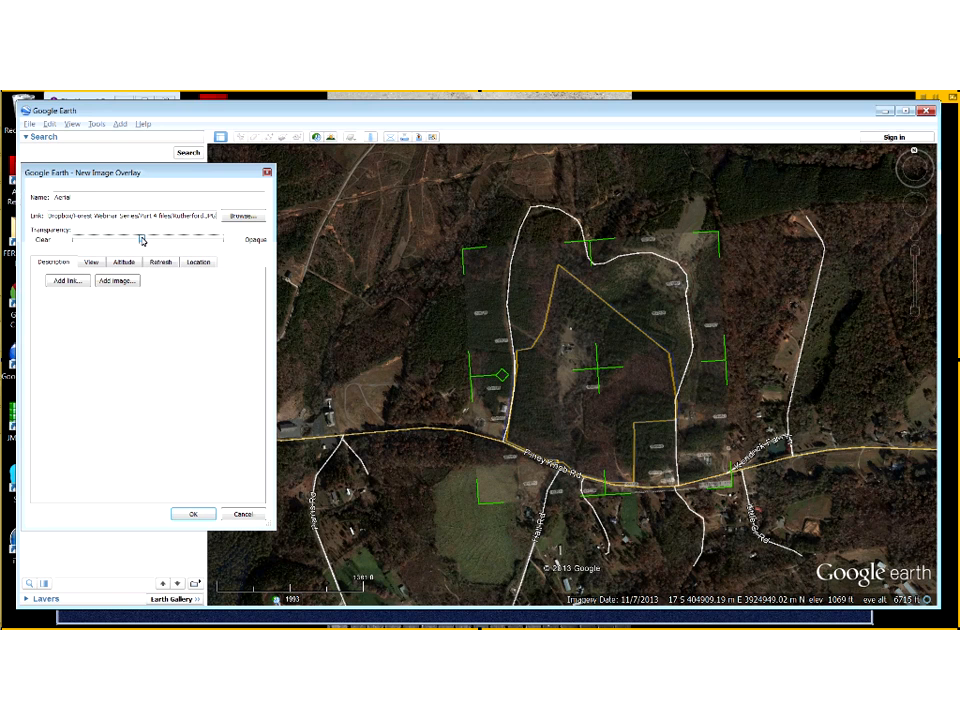
pyautogui.moveTo(142, 240); pyautogui.dragTo(220, 240)
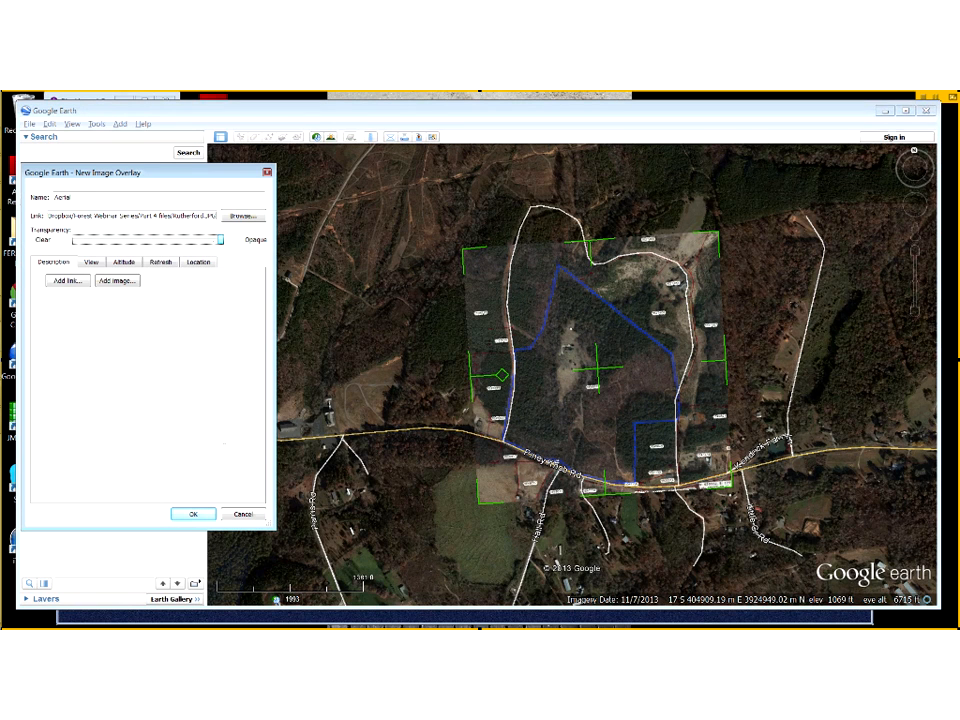
pyautogui.click(196, 515)
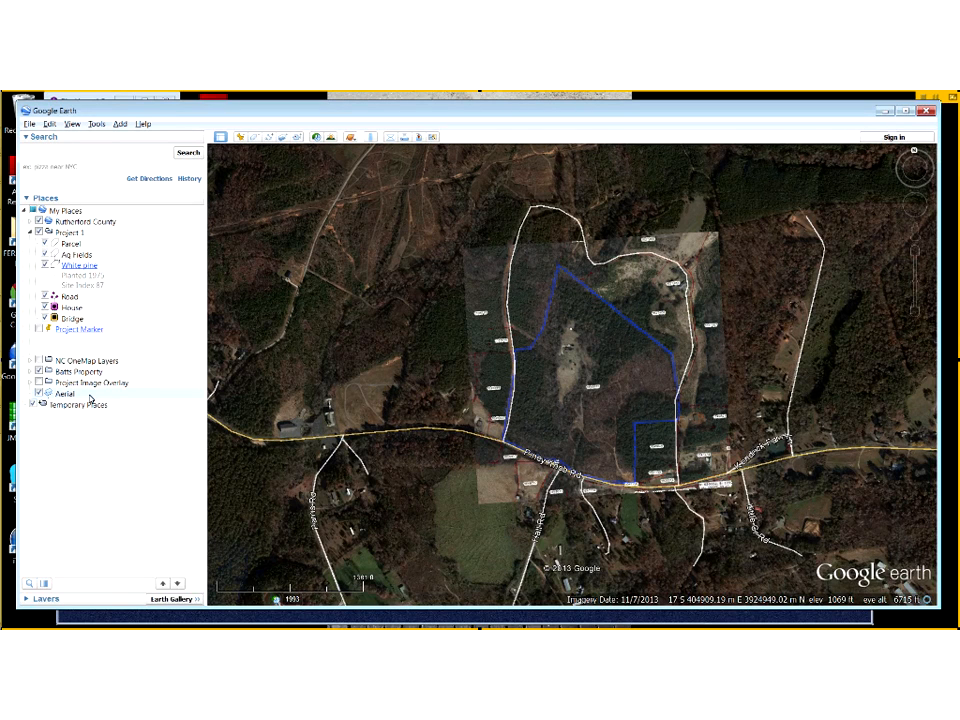
pyautogui.moveTo(85, 397); pyautogui.dragTo(101, 242)
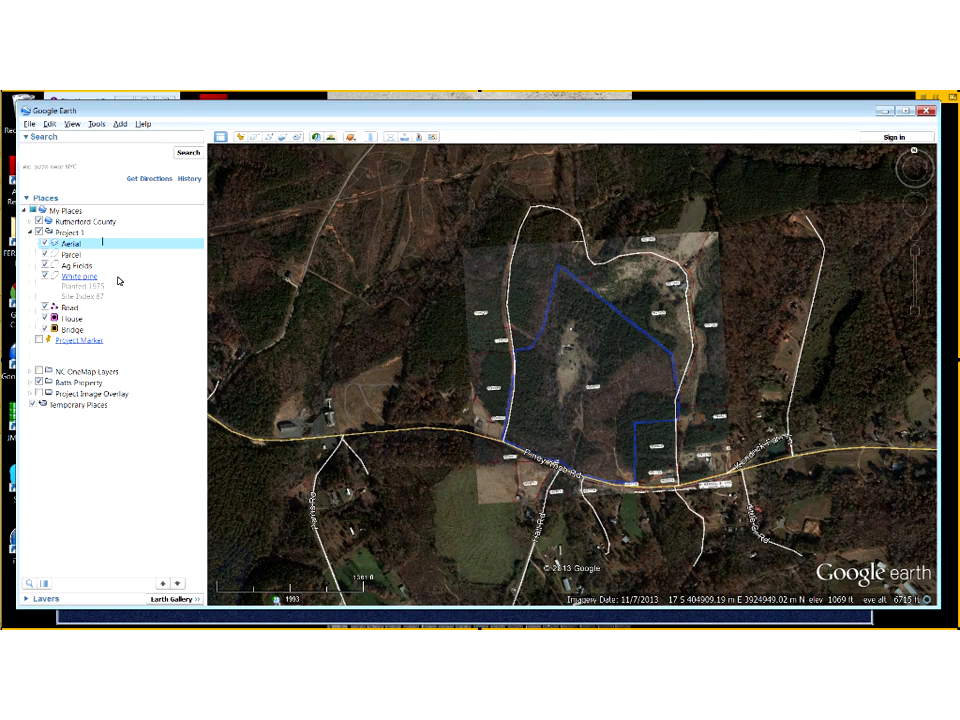
# Fly to the Parcel polygon and delete the Aerial image overlay from the Project 1 folder
pyautogui.click(67, 234)
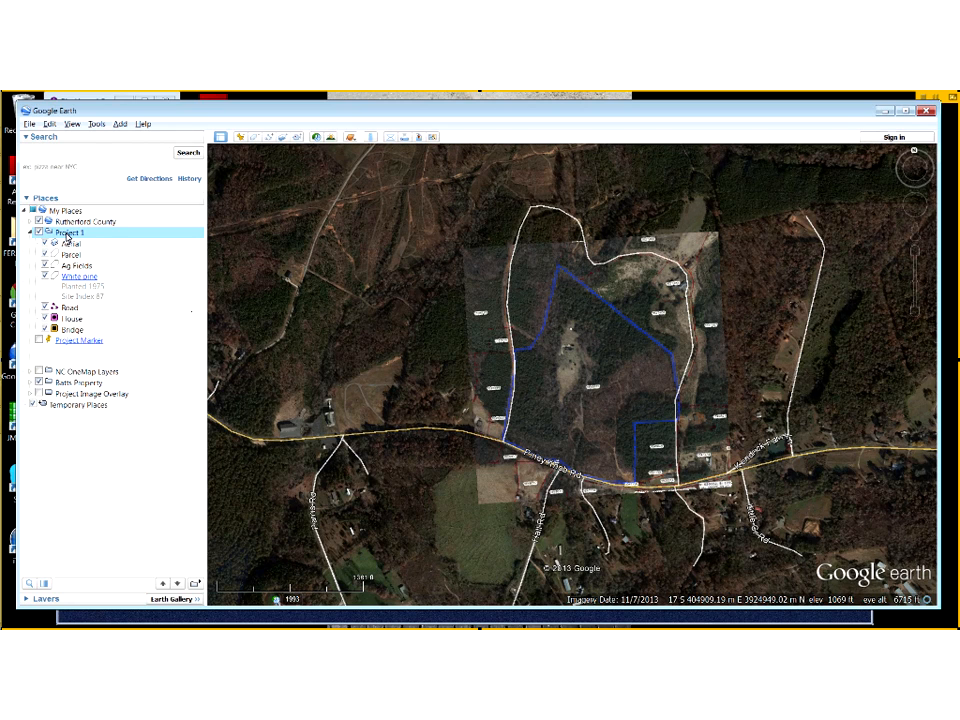
pyautogui.doubleClick(70, 254)
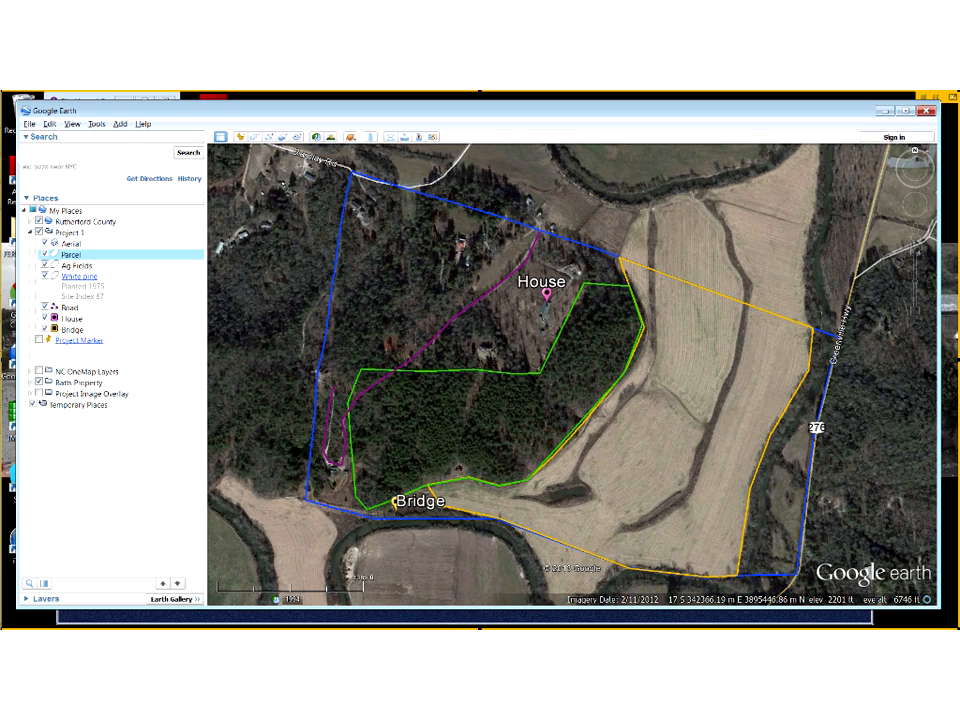
pyautogui.click(77, 246)
pyautogui.rightClick(77, 245)
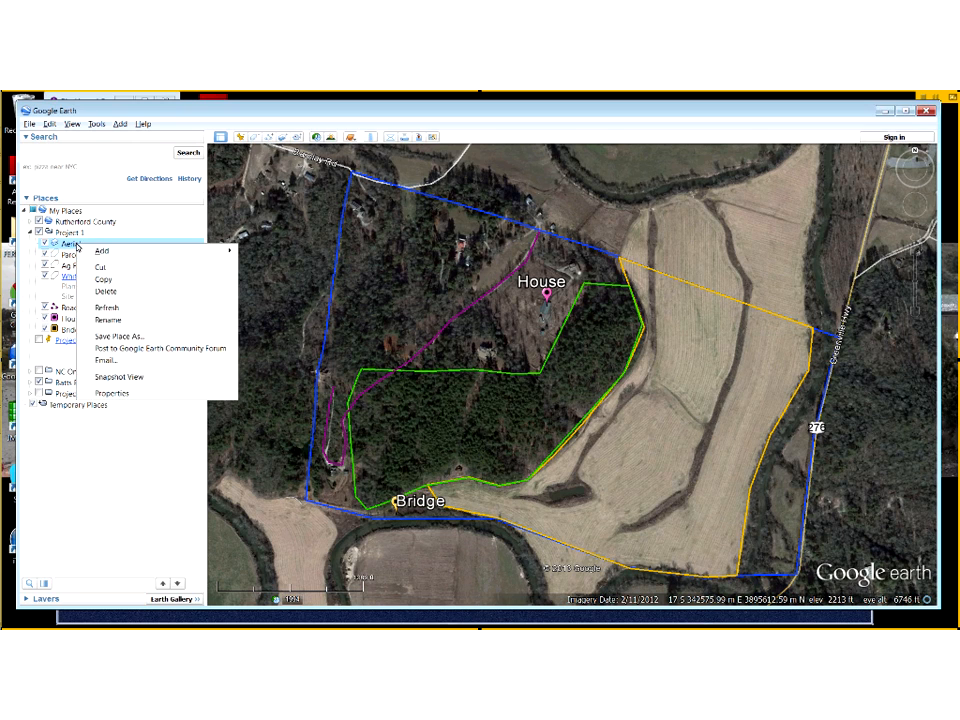
pyautogui.click(114, 292)
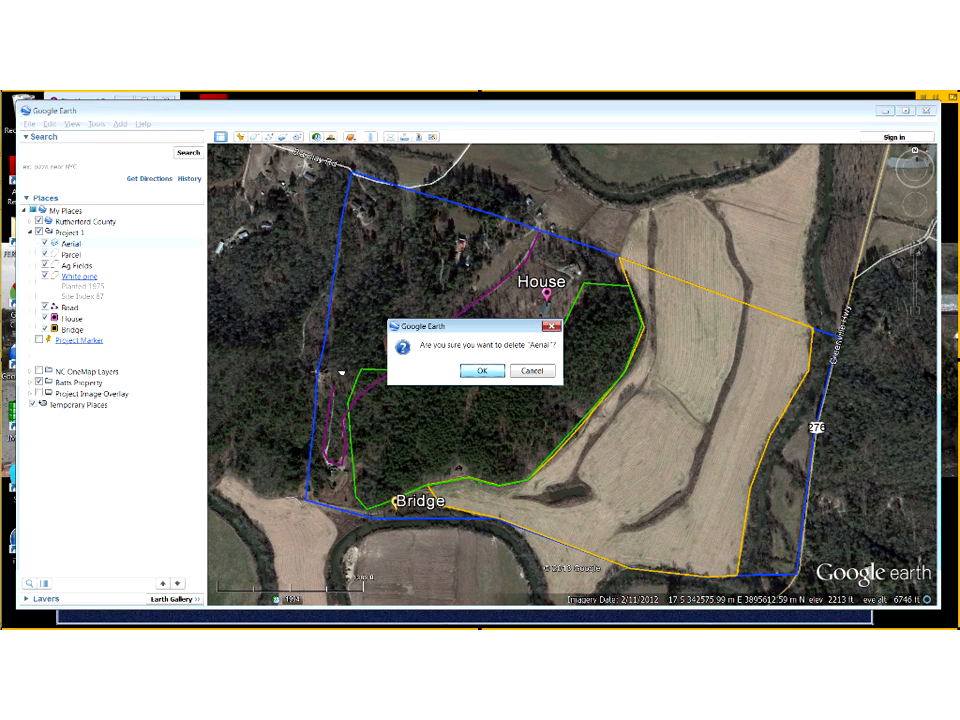
pyautogui.press('Return')
# Save the Project 1 folder as Project 1.kml in the Part 4 files folder, replacing the existing file
pyautogui.rightClick(73, 232)
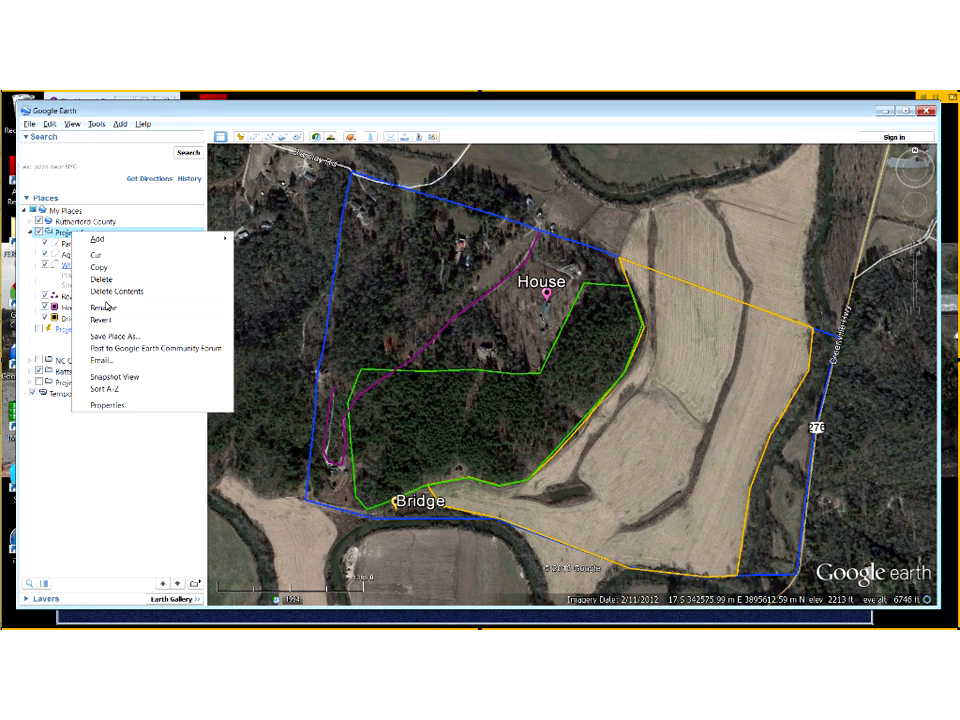
pyautogui.click(108, 336)
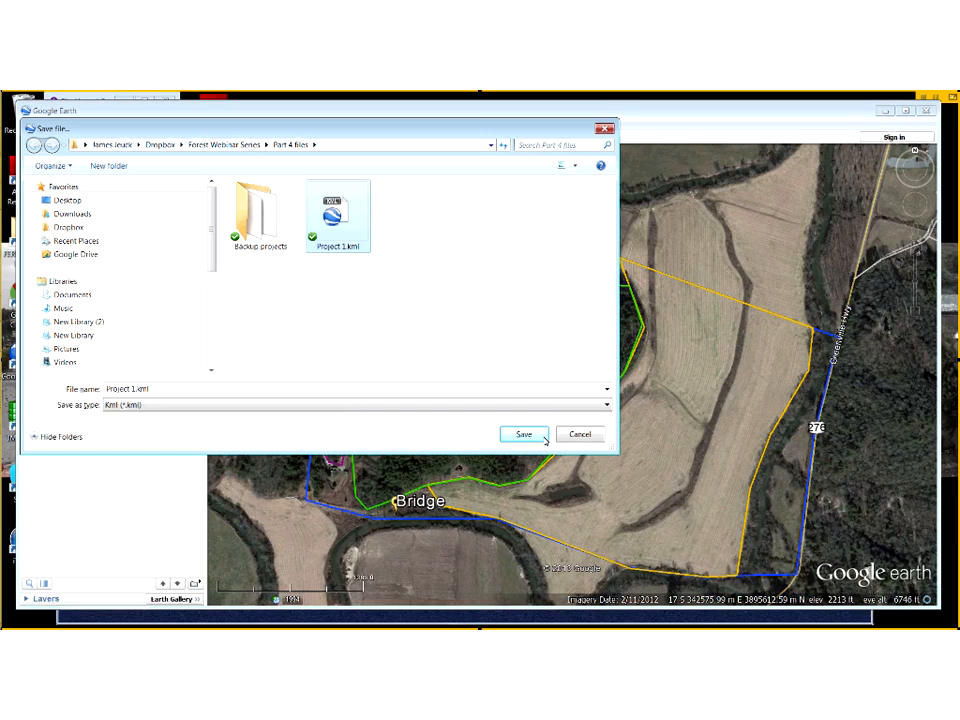
pyautogui.click(532, 434)
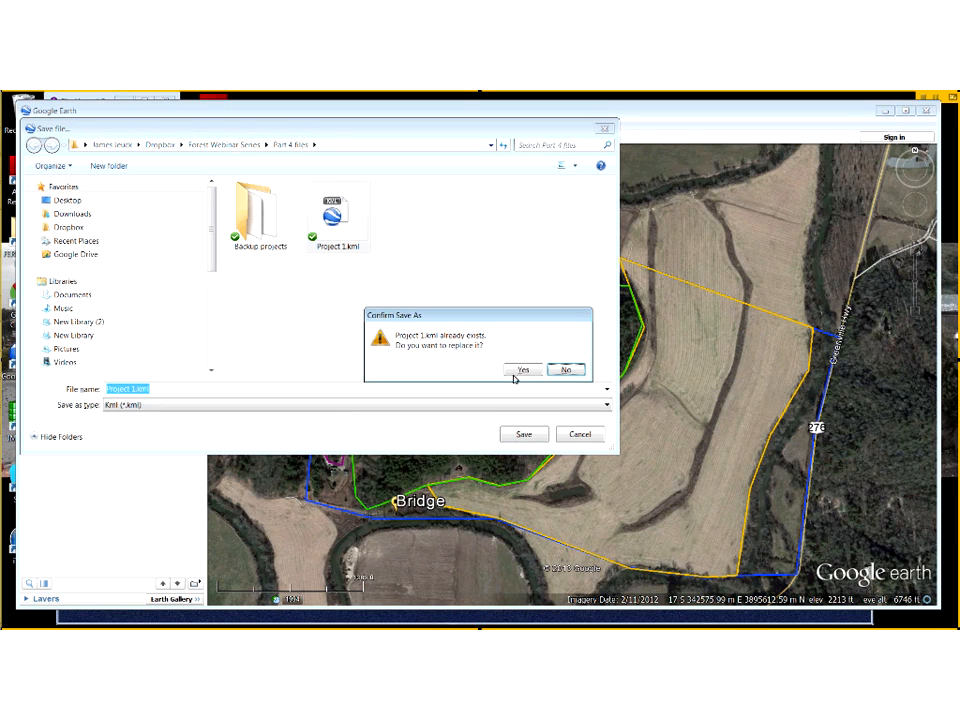
pyautogui.click(521, 370)
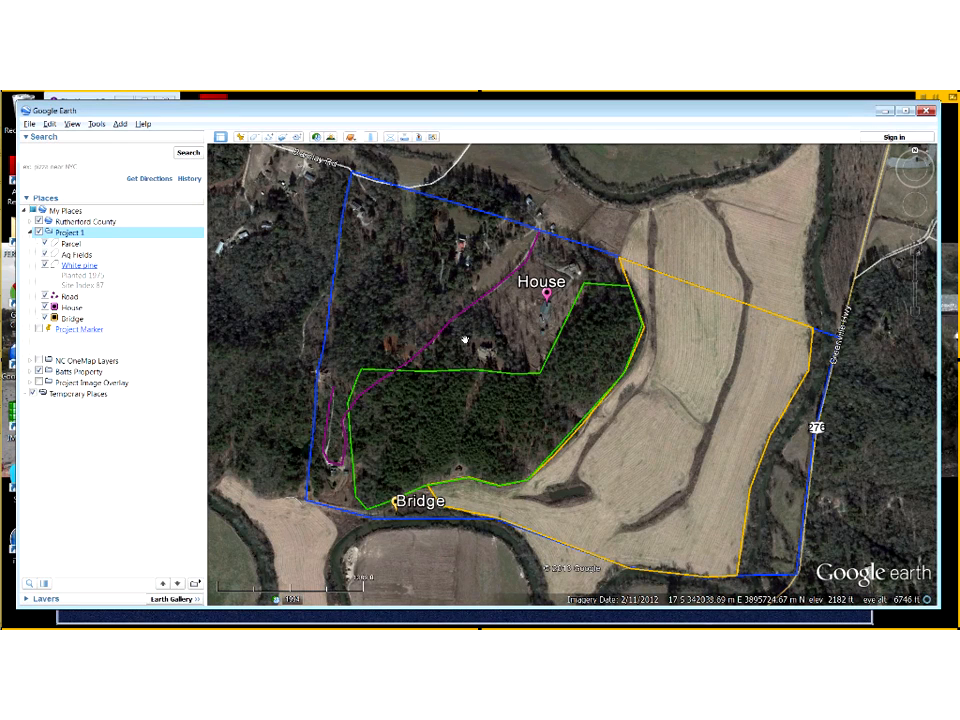
# Switch to Chrome and open the bookmarked KML Tools Project site from the GE Tools bookmarks
pyautogui.moveTo(14, 313)
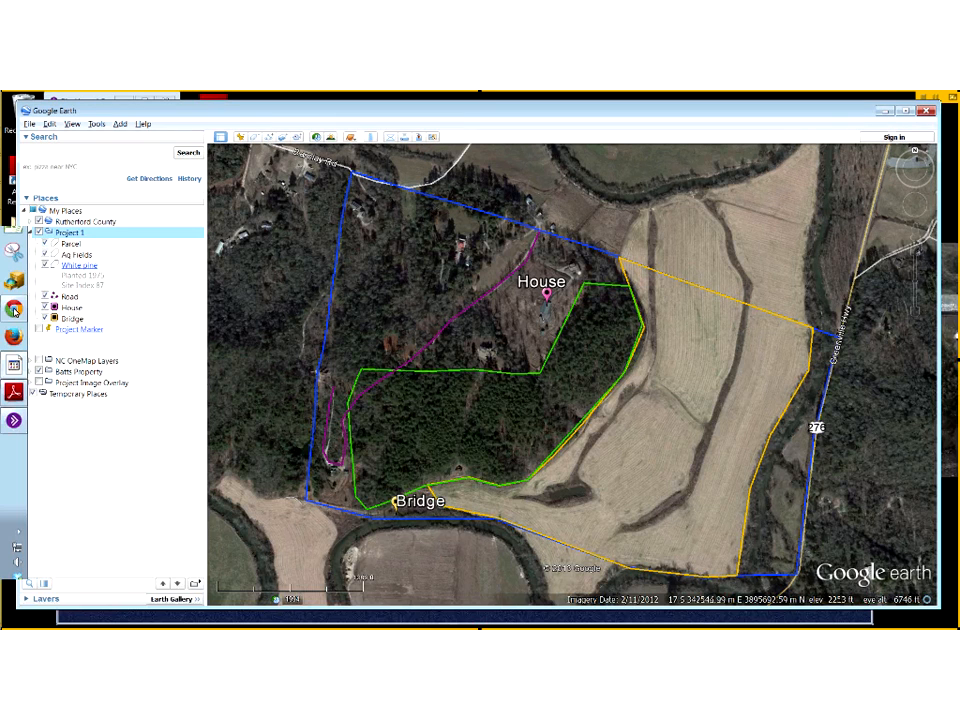
pyautogui.click(14, 311)
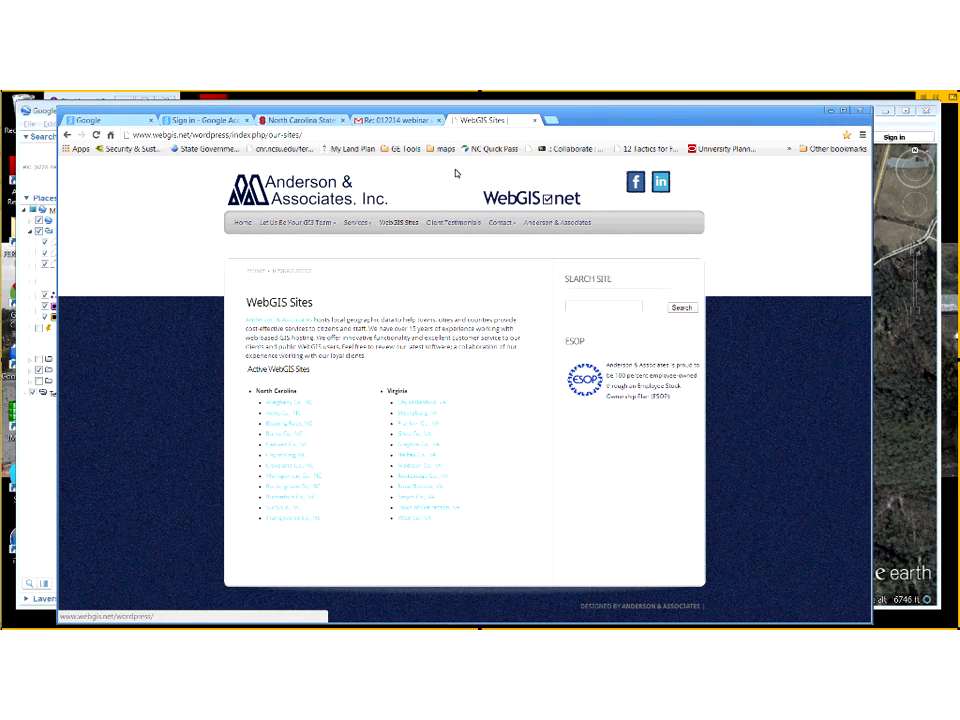
pyautogui.click(390, 150)
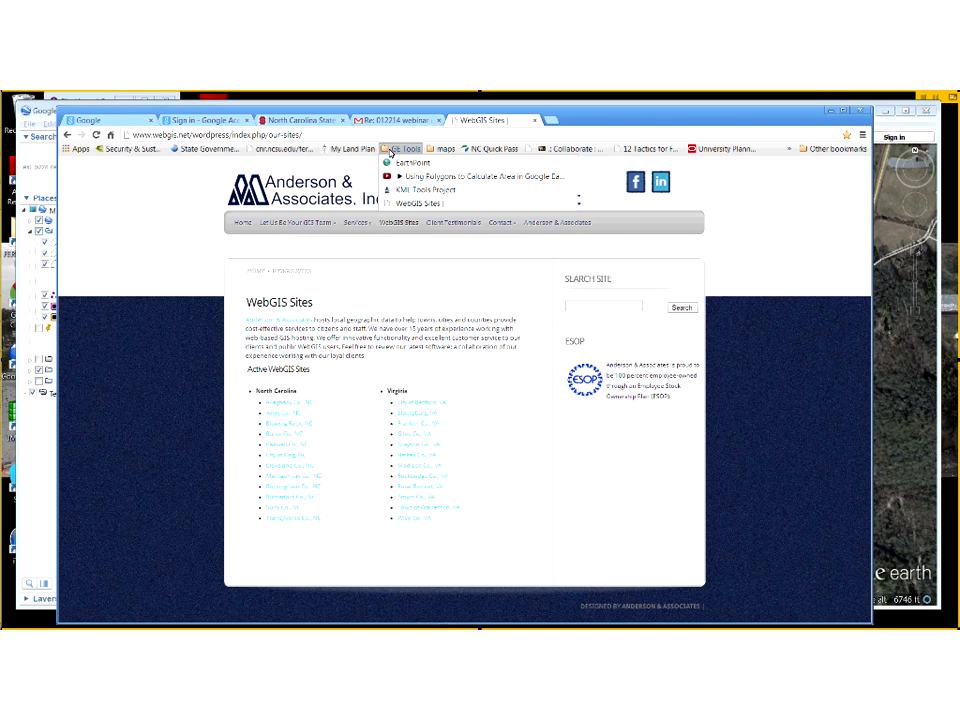
pyautogui.click(419, 192)
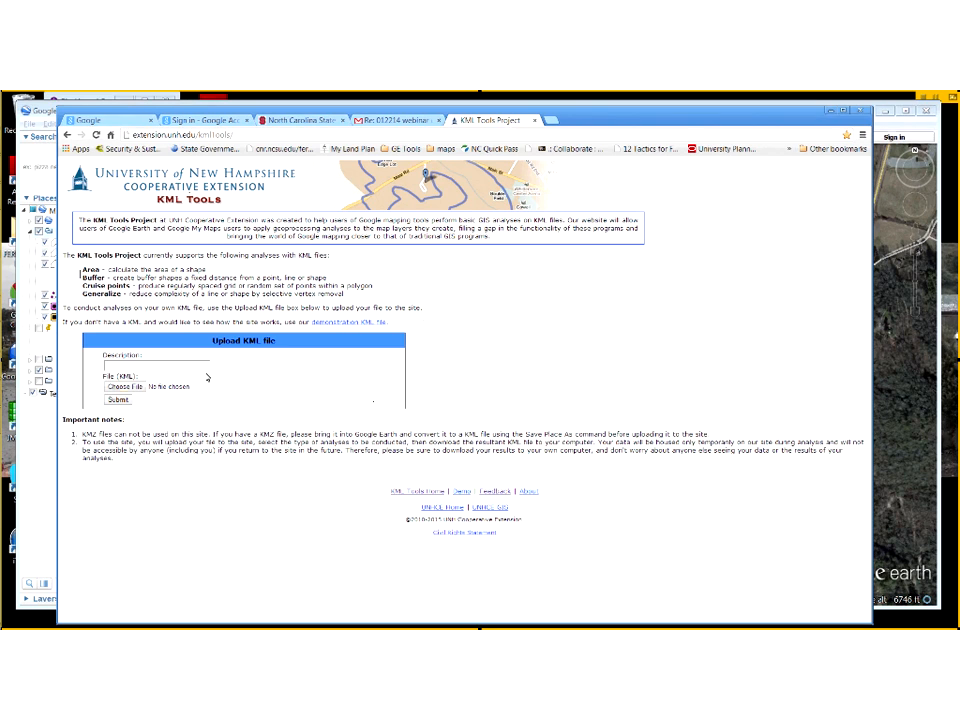
# Choose Project 1.kml from Dropbox's Forest Webinar Series, Part 4 files folder as the KML file to upload
pyautogui.click(131, 388)
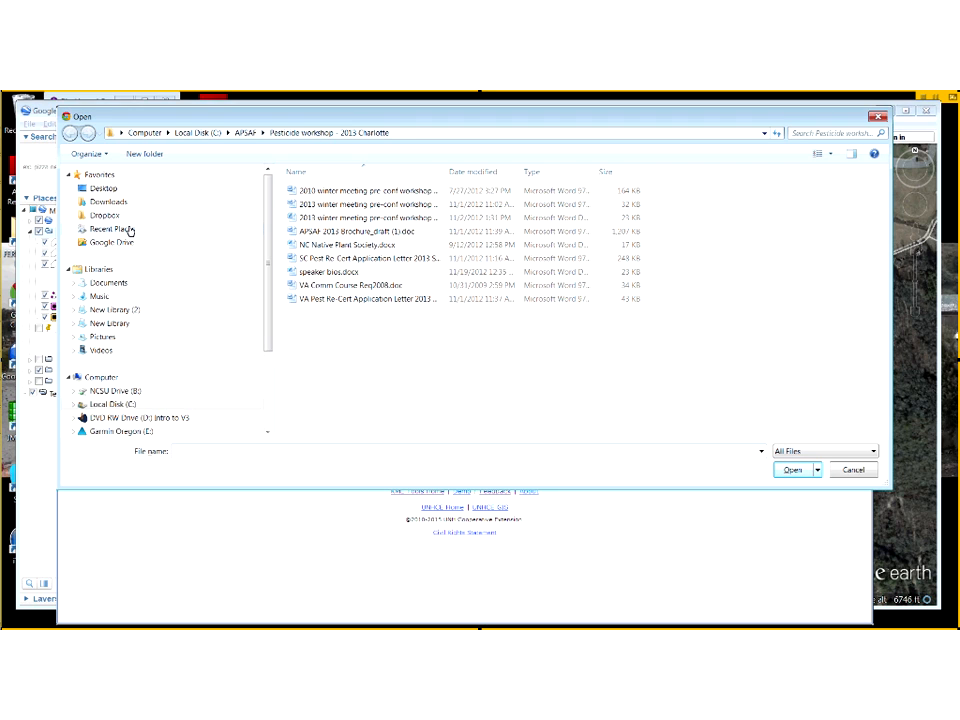
pyautogui.click(105, 215)
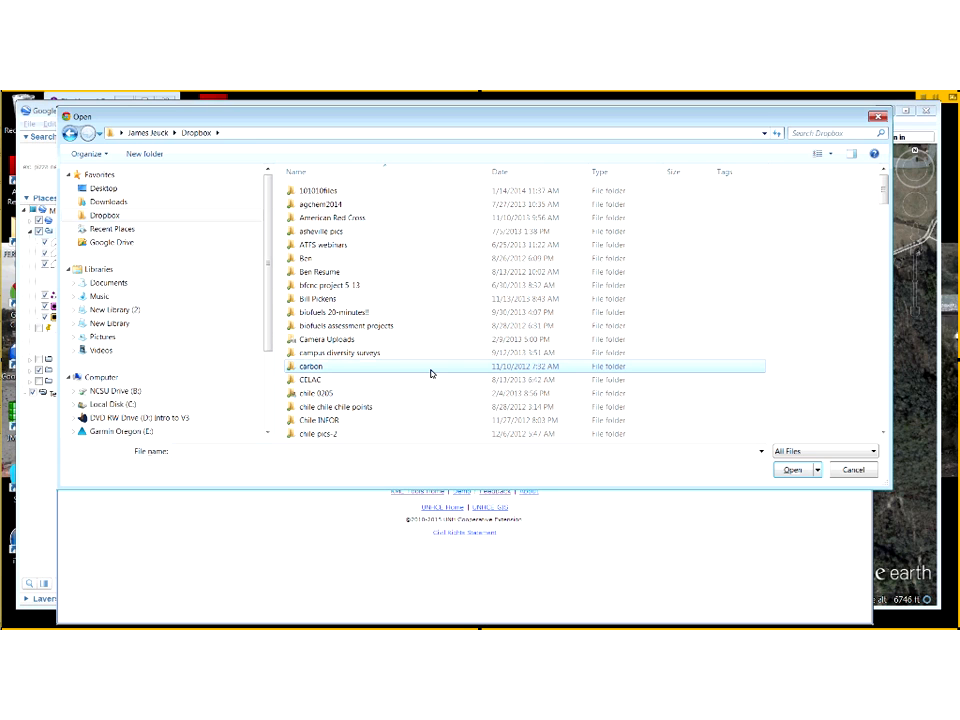
pyautogui.scroll(-5, 431, 376)
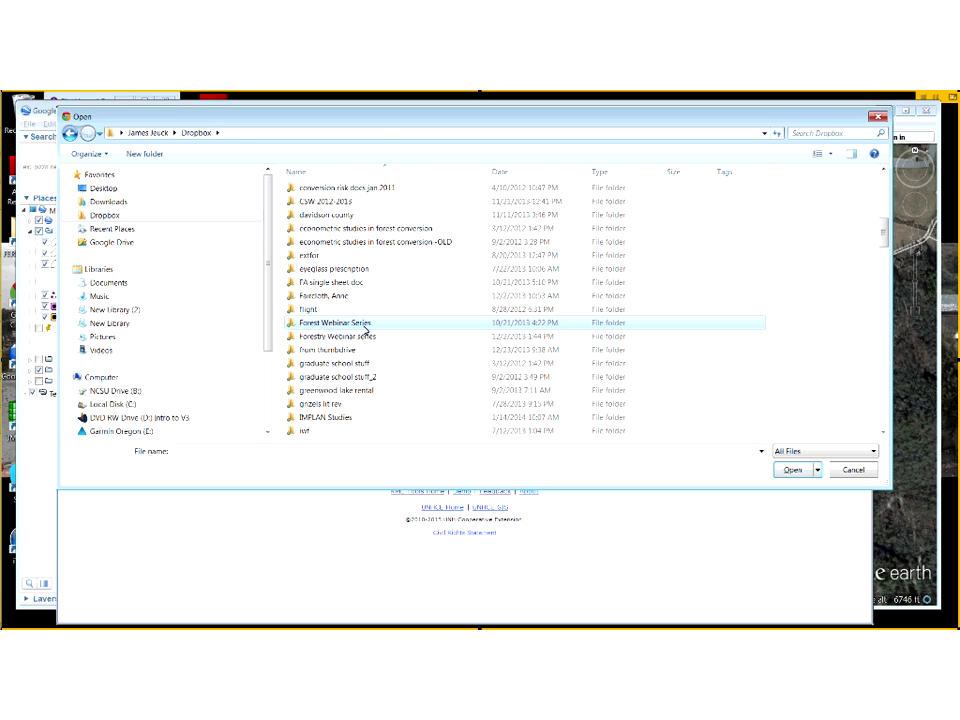
pyautogui.doubleClick(366, 330)
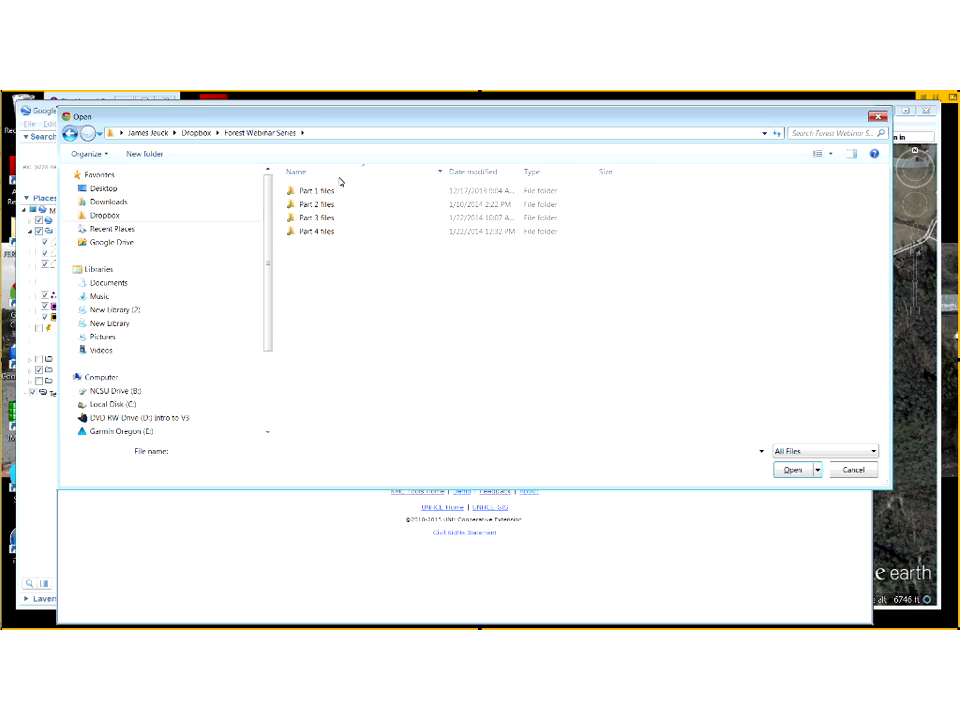
pyautogui.doubleClick(318, 232)
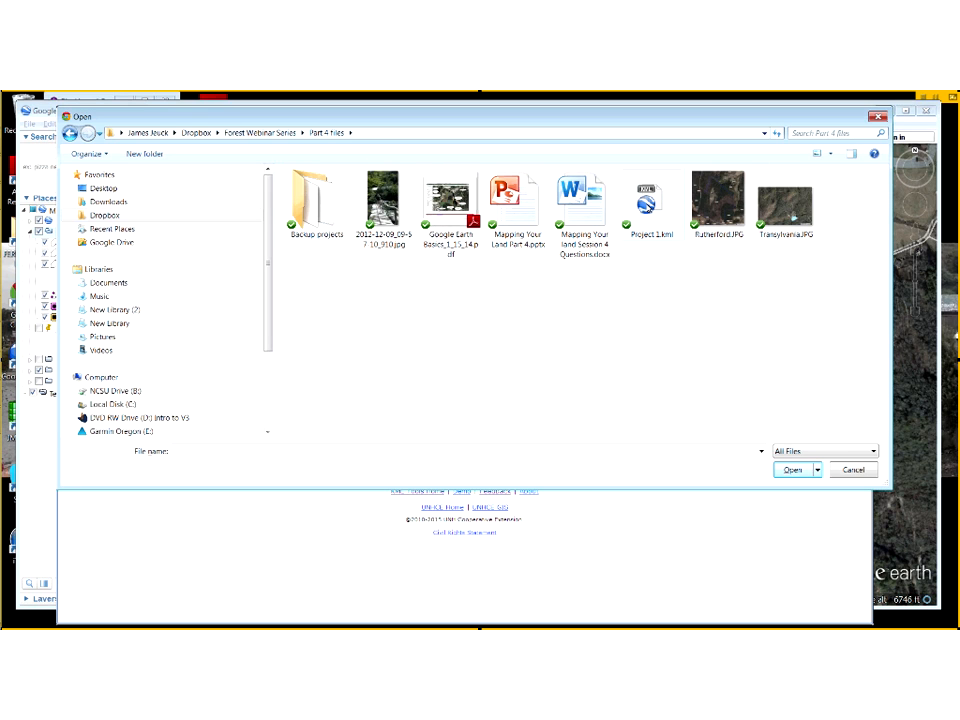
pyautogui.click(646, 200)
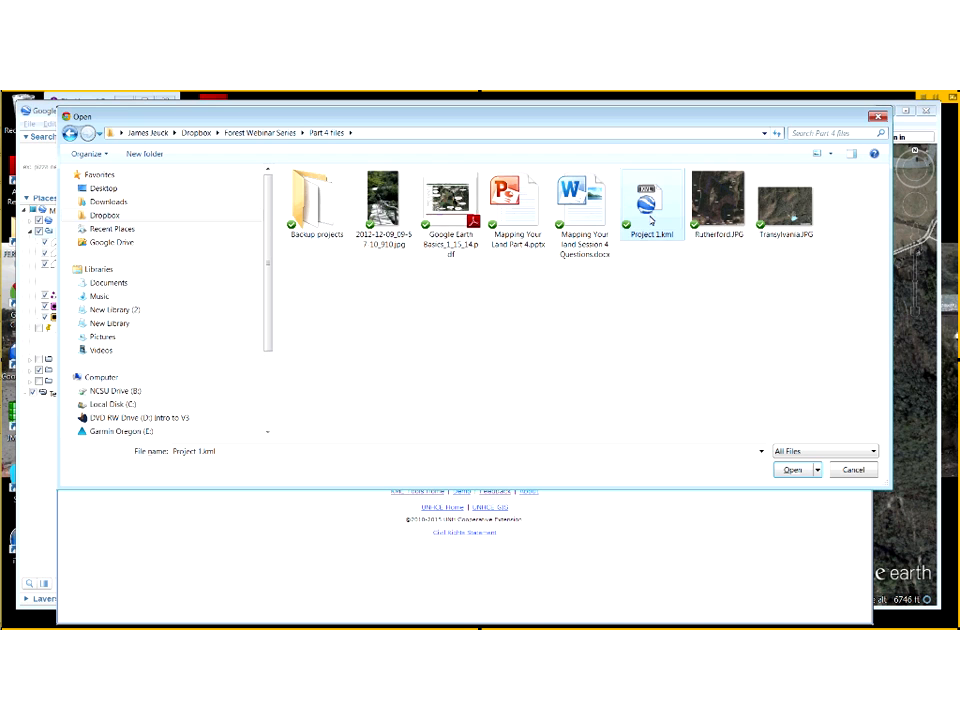
pyautogui.click(793, 471)
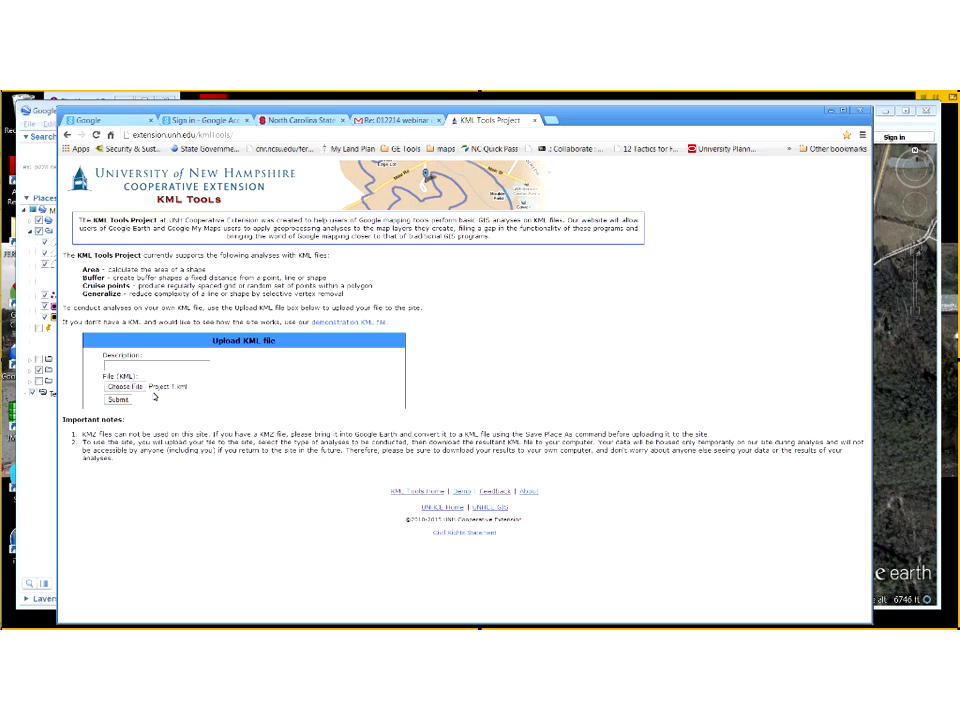
# Describe the upload as "Project 1" and submit the KML file for analysis
pyautogui.click(160, 365)
pyautogui.write('F')
pyautogui.write('roject 1')
pyautogui.doubleClick(85, 434)
pyautogui.moveTo(107, 436); pyautogui.dragTo(113, 436)
pyautogui.click(119, 399)
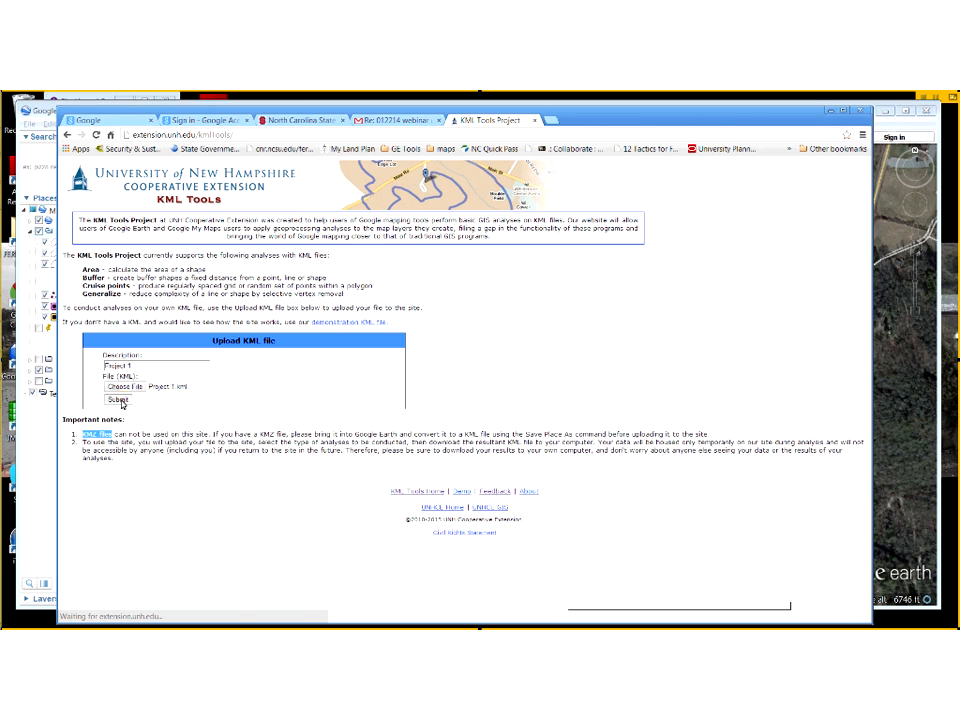
# Set the area units to acres for the Parcel, Ag Fields and White pine polygons
pyautogui.moveTo(150, 223); pyautogui.dragTo(197, 222)
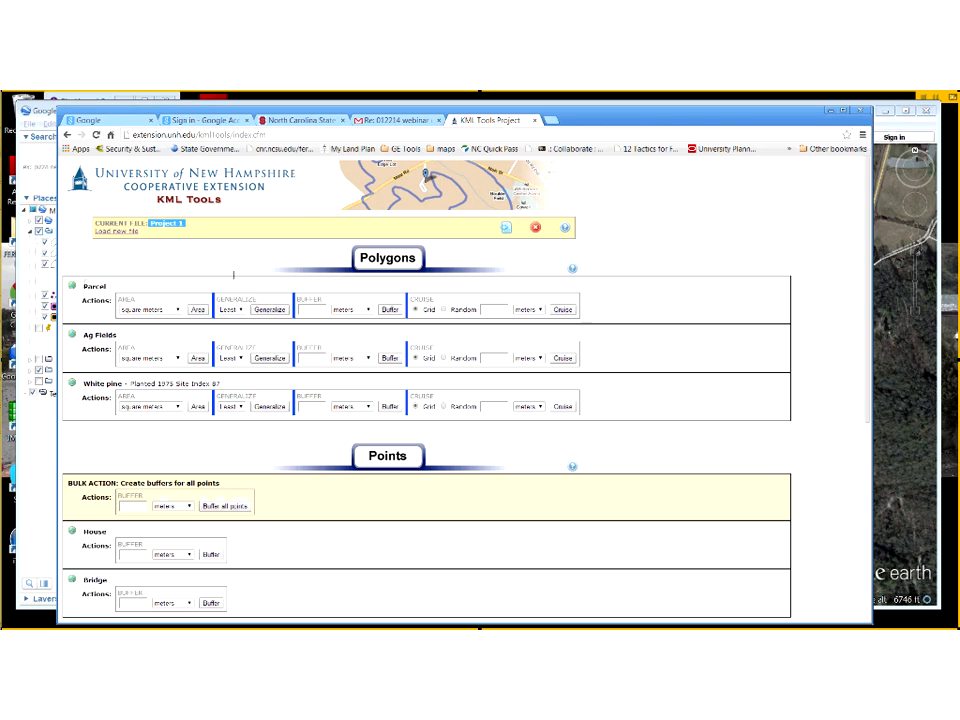
pyautogui.click(89, 316)
pyautogui.moveTo(88, 336); pyautogui.dragTo(114, 285)
pyautogui.click(111, 287)
pyautogui.click(176, 310)
pyautogui.click(150, 327)
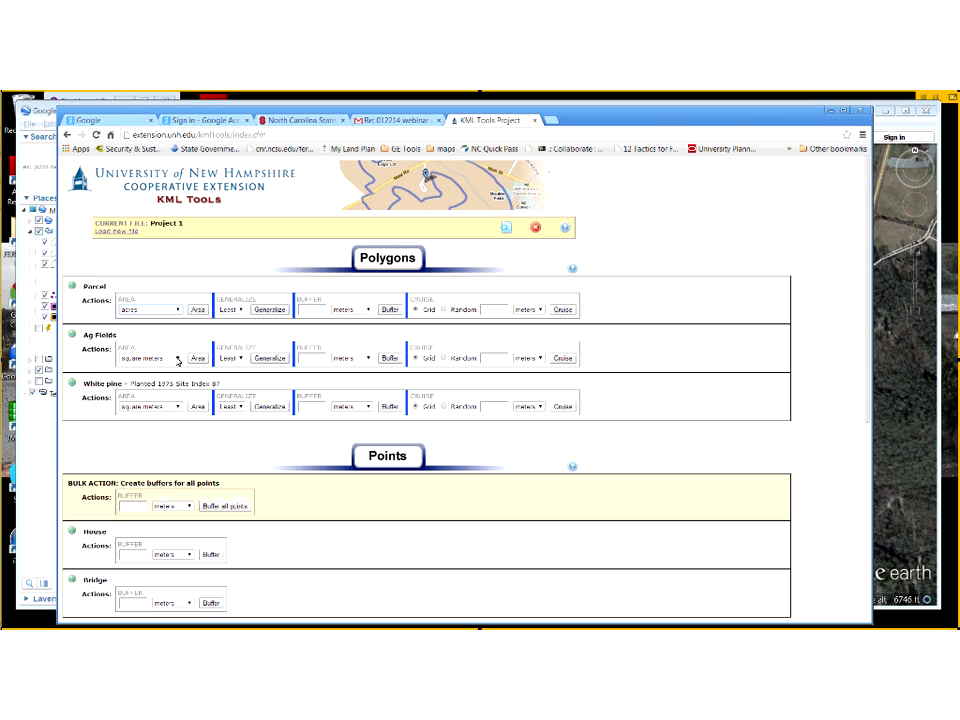
pyautogui.click(174, 358)
pyautogui.click(160, 376)
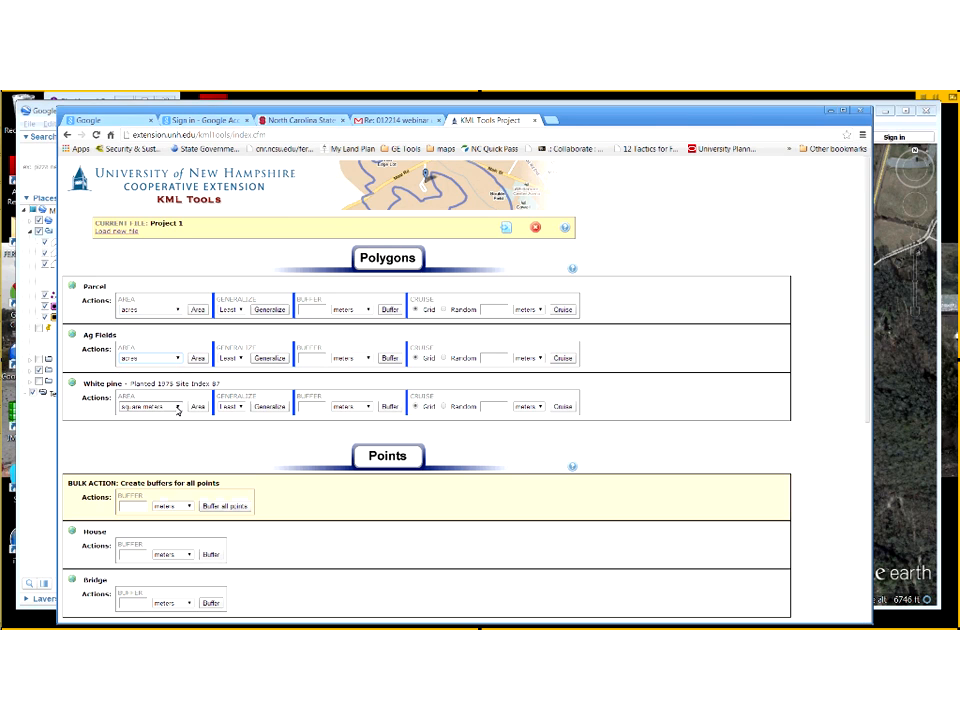
pyautogui.click(175, 407)
pyautogui.click(170, 424)
# Calculate the Parcel polygon's area in acres and copy the resulting area value with its unit
pyautogui.click(177, 309)
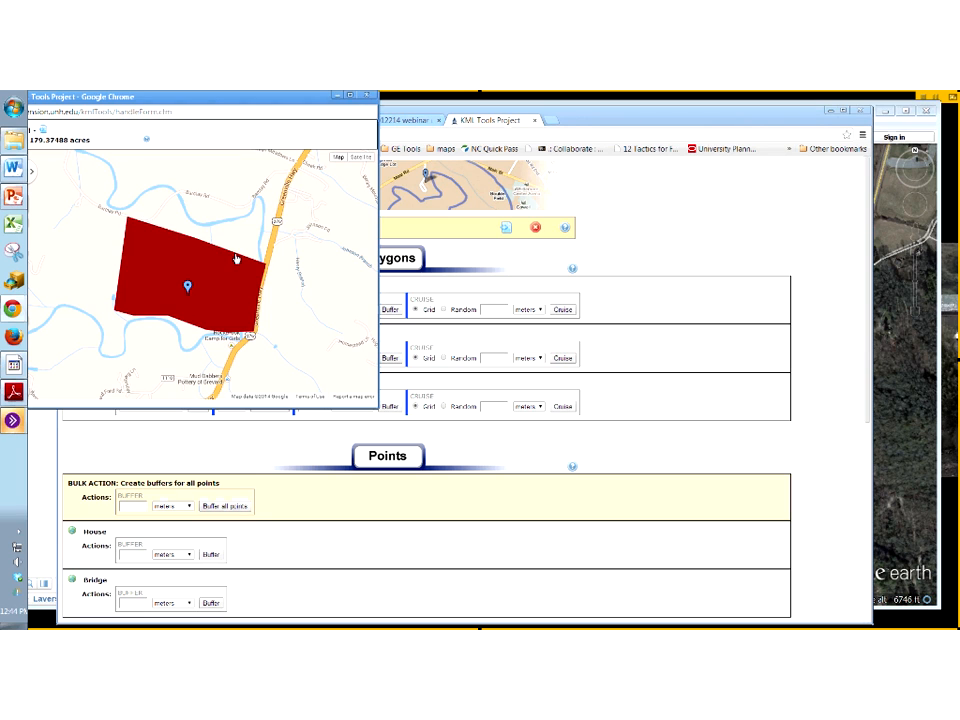
pyautogui.moveTo(210, 104); pyautogui.dragTo(214, 106)
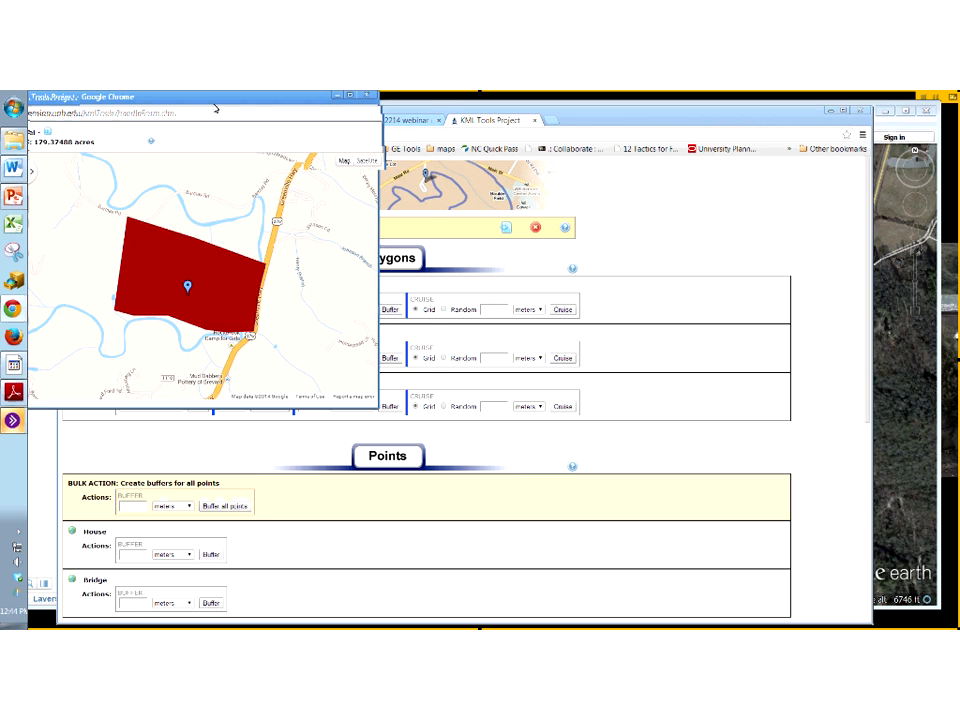
pyautogui.moveTo(215, 108); pyautogui.dragTo(240, 123)
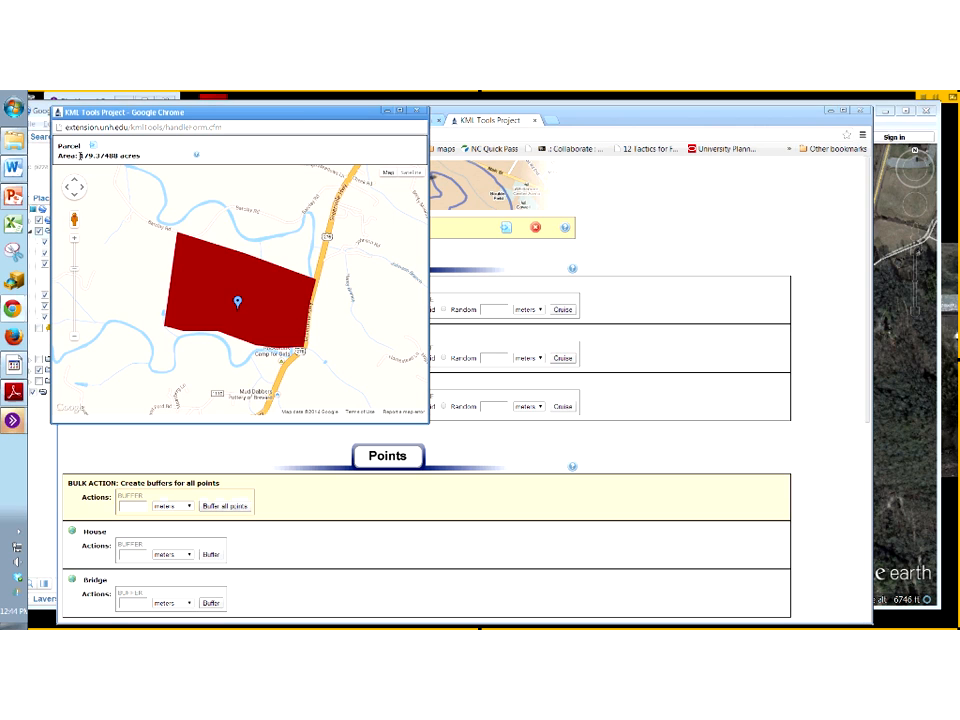
pyautogui.moveTo(81, 155); pyautogui.dragTo(143, 161)
pyautogui.press('cmd+c')
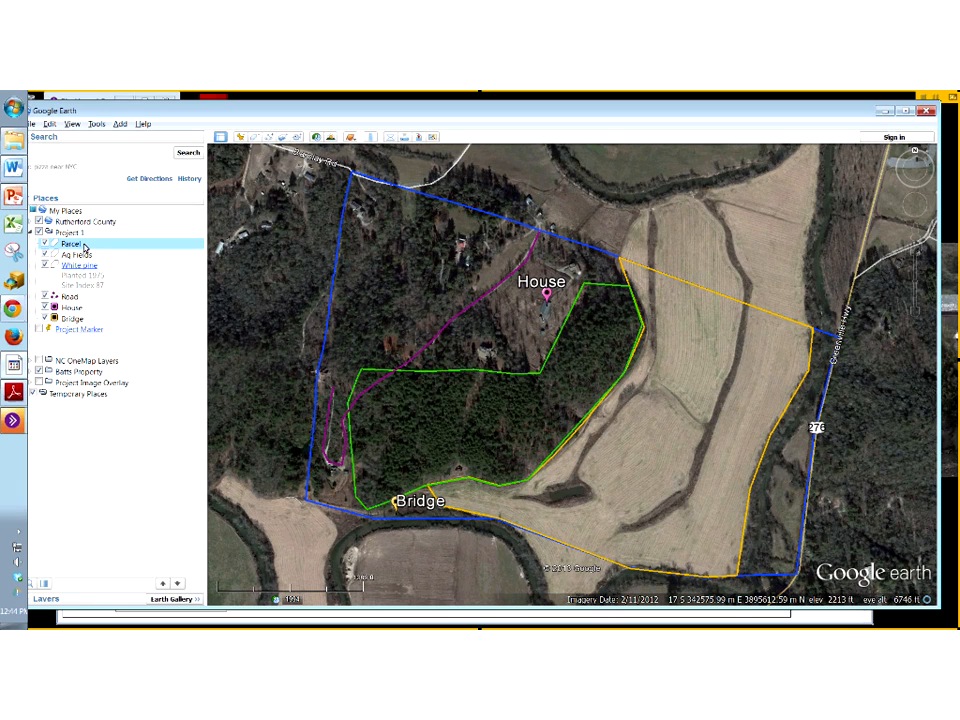
# Switch to Google Earth and paste the copied area, 179.37488 acres, into the Parcel polygon's description
pyautogui.rightClick(85, 247)
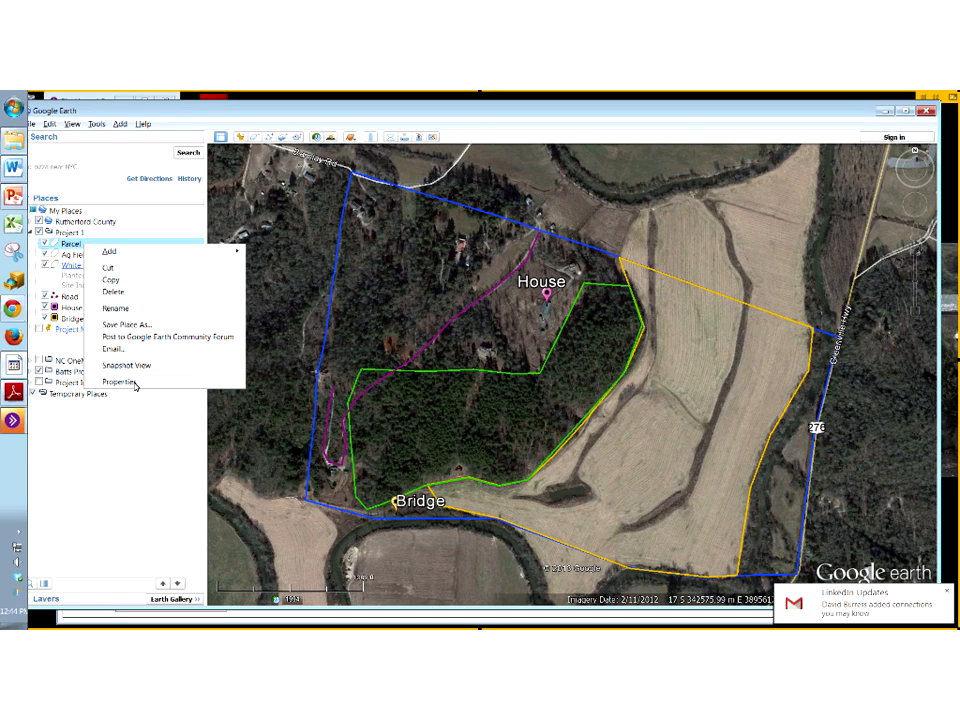
pyautogui.click(119, 382)
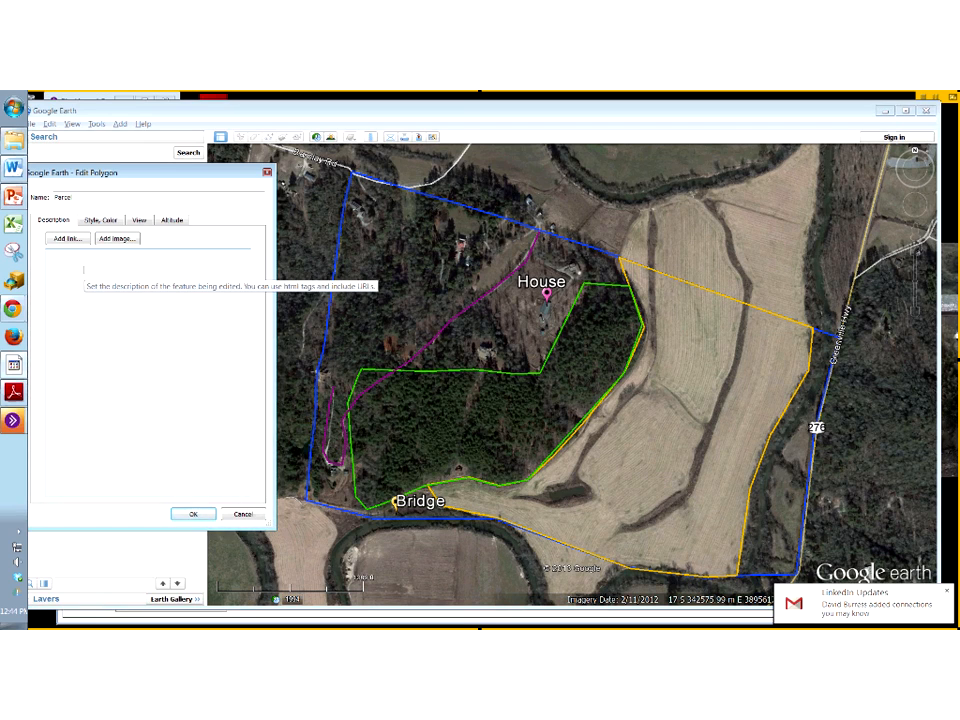
pyautogui.rightClick(83, 270)
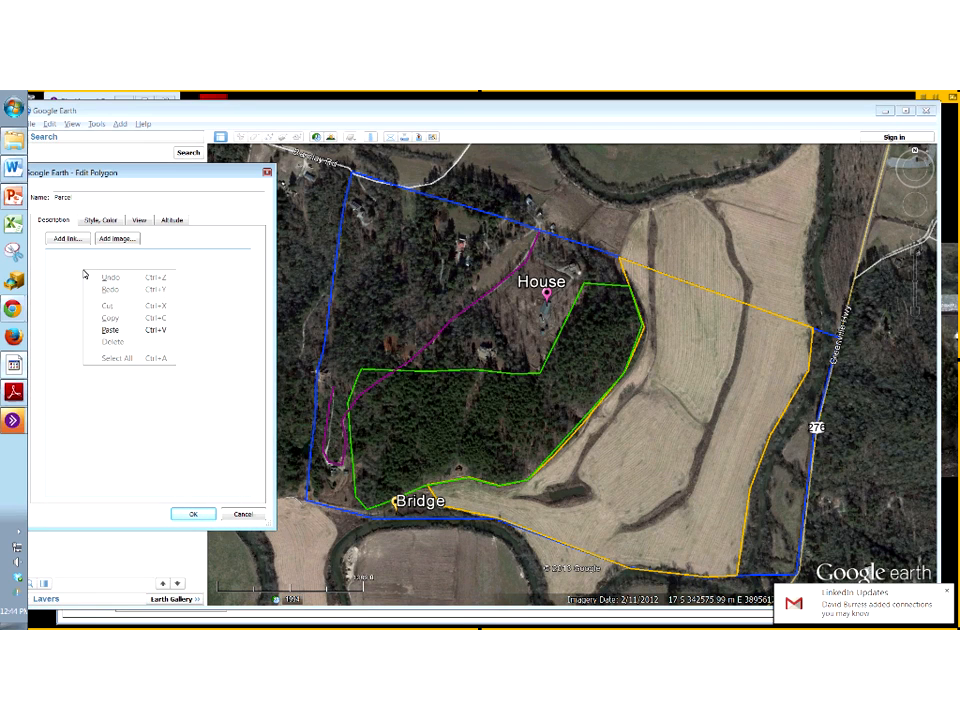
pyautogui.click(105, 325)
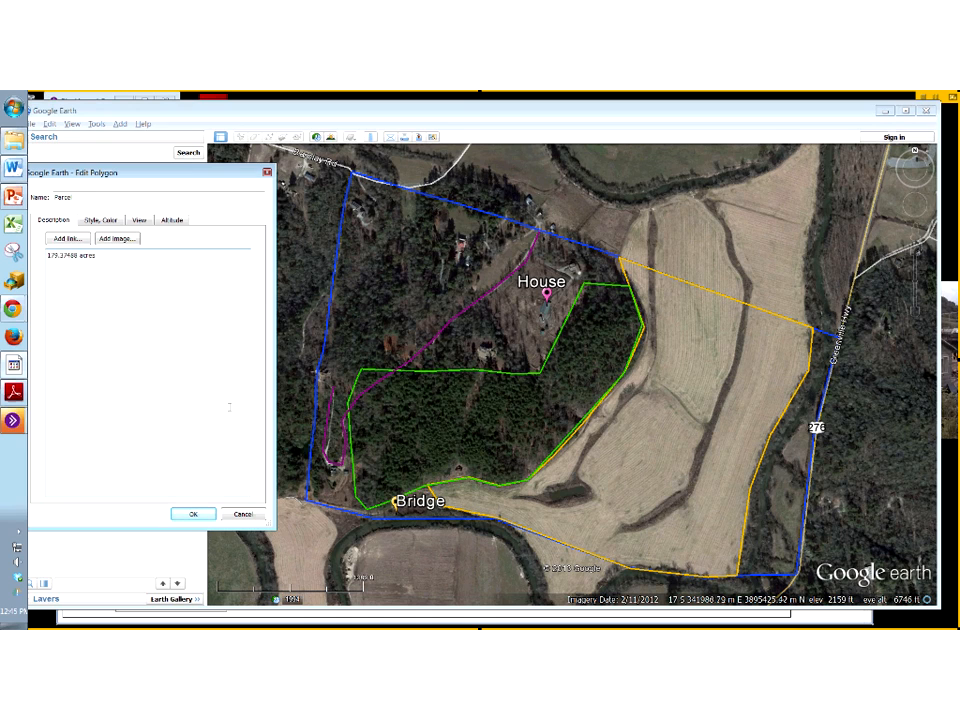
# Download the generated Parcel area KML from KML Tools, open it in Google Earth and move it to the top of the Project 1 folder
pyautogui.hotkey('alt', 'Tab')
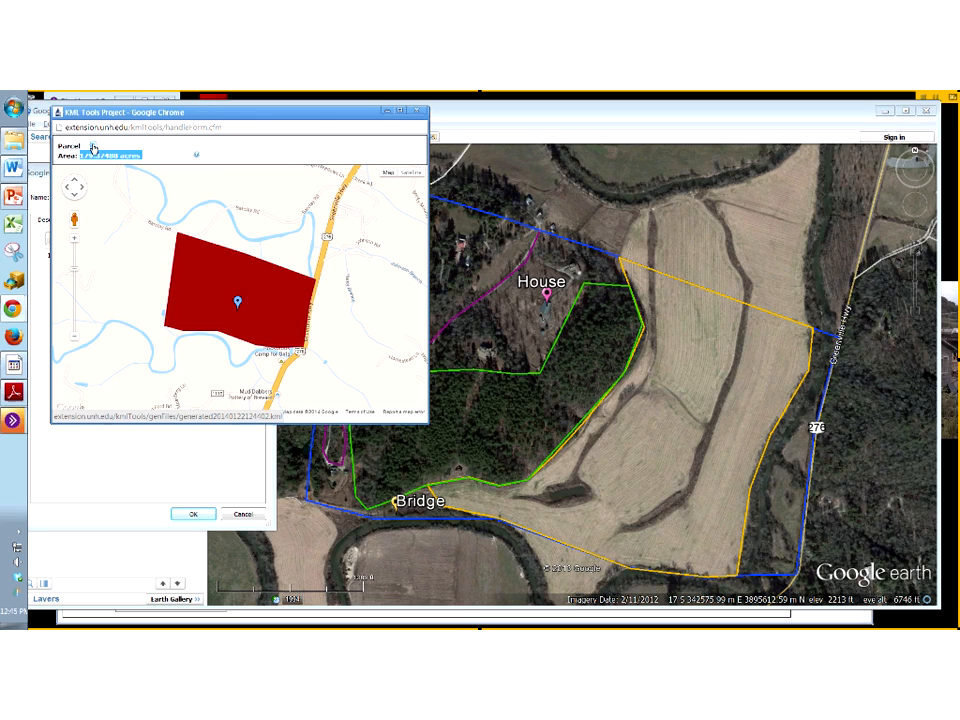
pyautogui.click(92, 148)
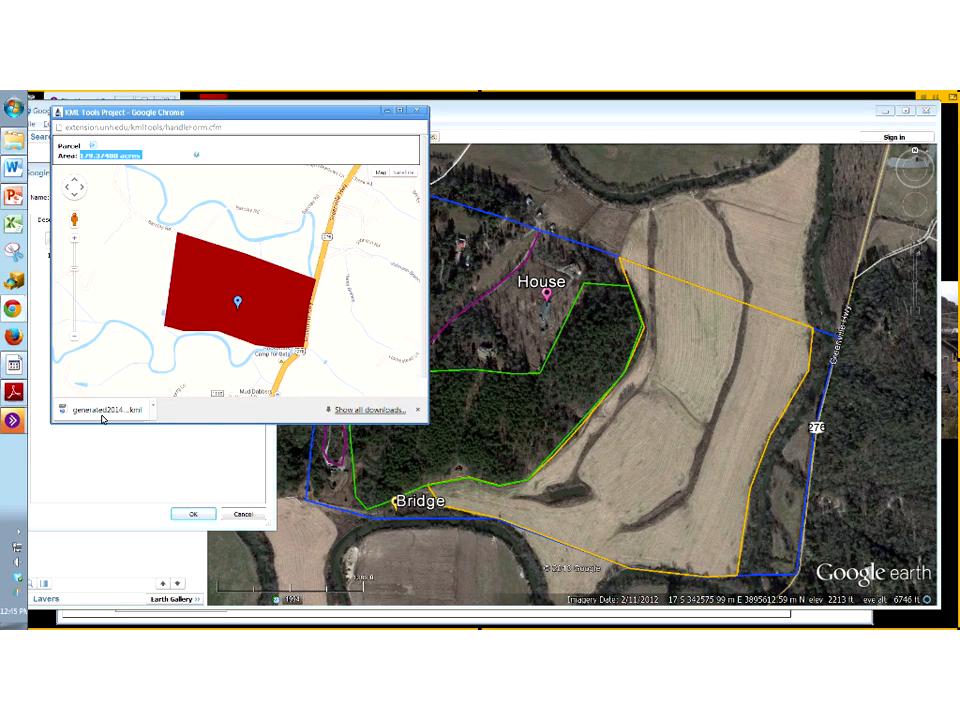
pyautogui.click(108, 411)
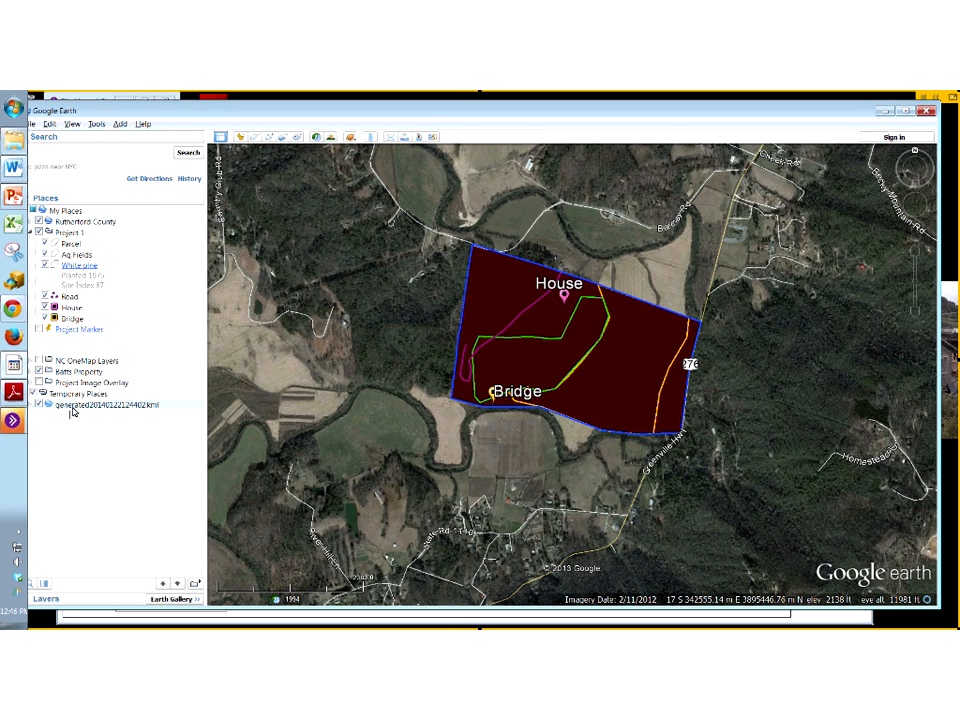
pyautogui.moveTo(73, 412); pyautogui.dragTo(88, 243)
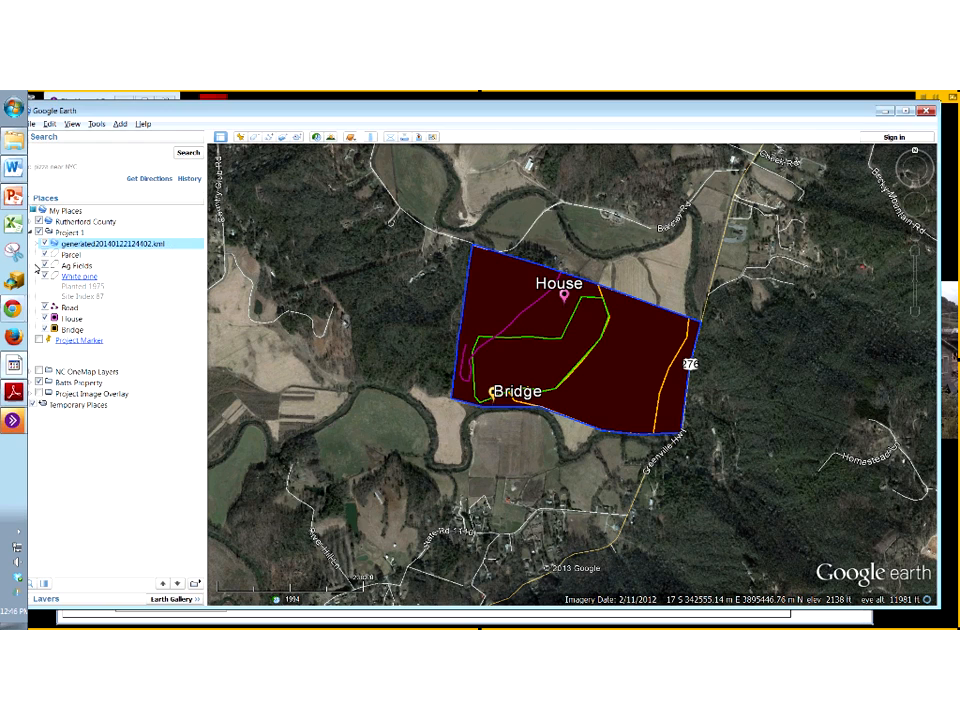
# Inspect the generated KML folder's properties, then expand the folder and view the calculated area of the Parcel inside it
pyautogui.rightClick(72, 246)
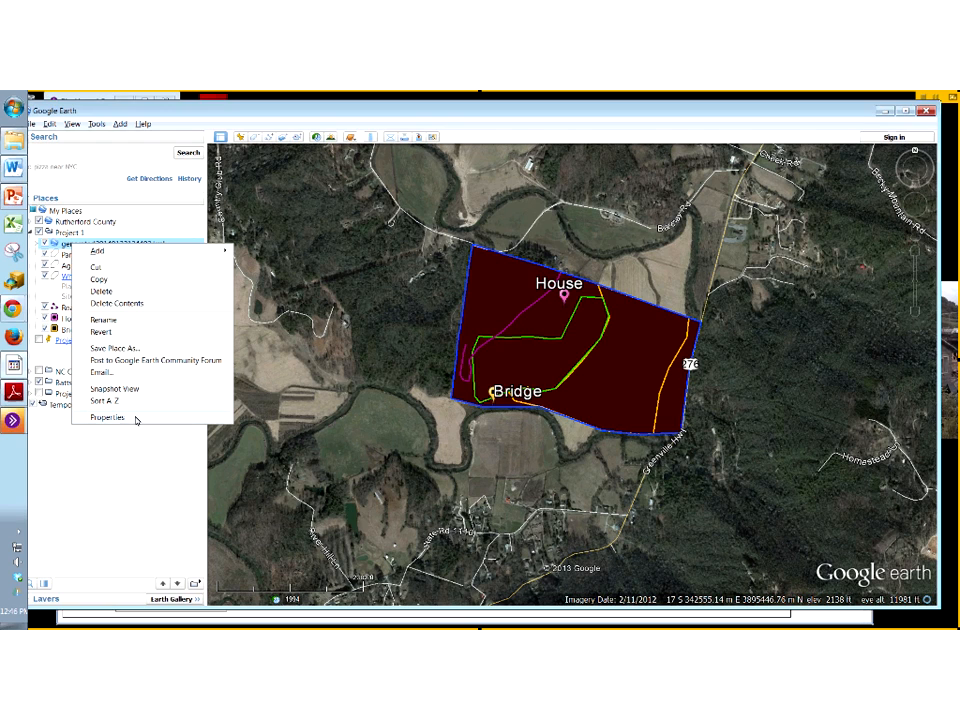
pyautogui.click(107, 417)
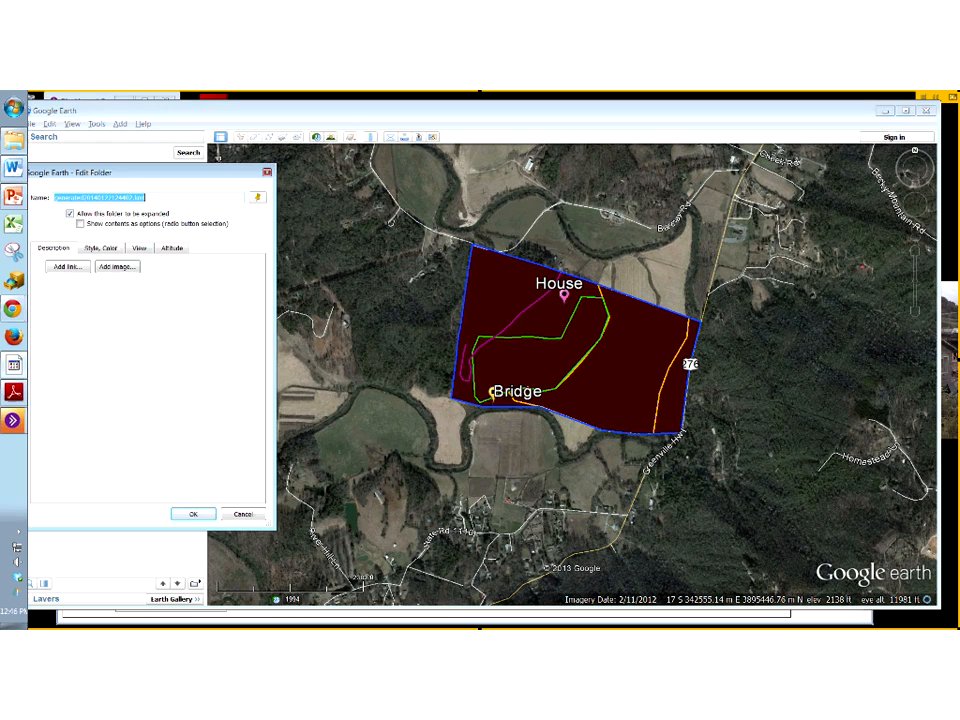
pyautogui.click(267, 175)
pyautogui.click(80, 250)
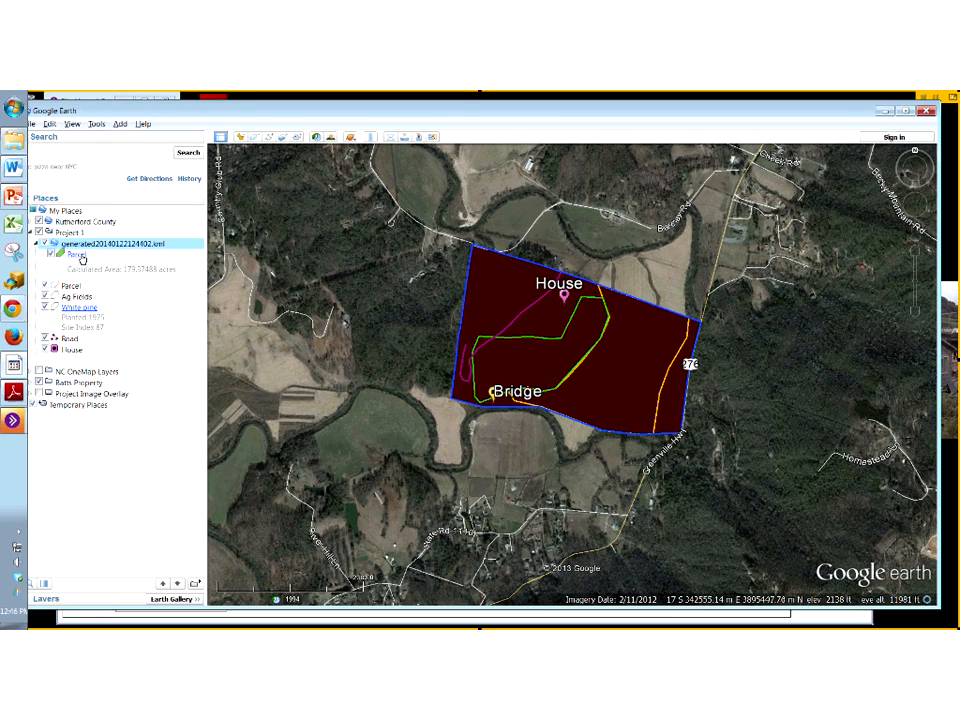
pyautogui.click(76, 255)
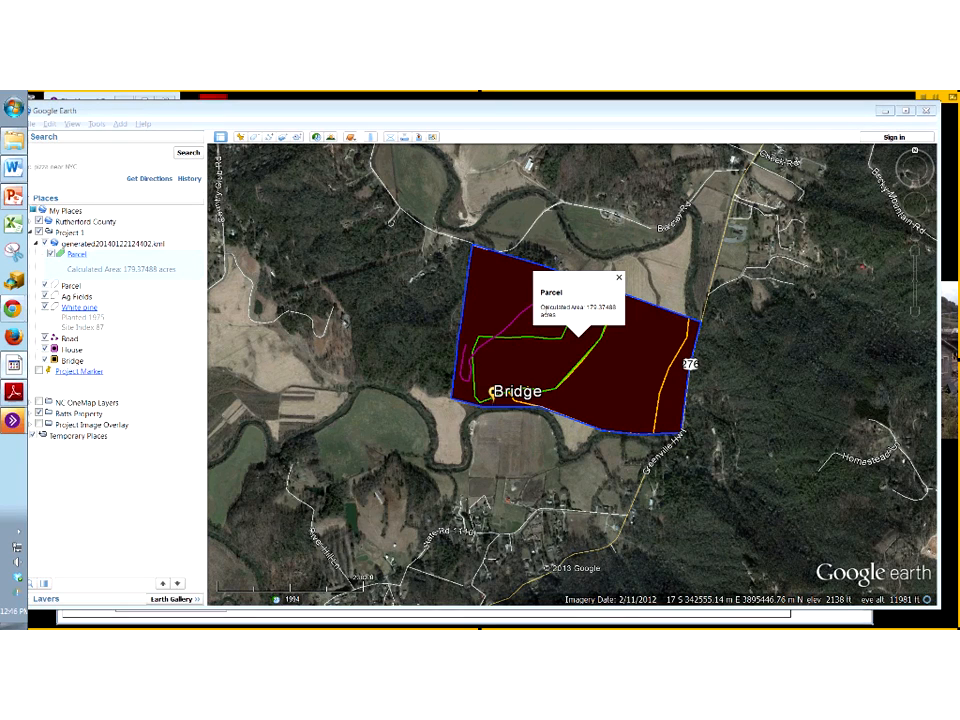
# Switch to KML Tools in the browser and review the actions offered for the project's polygons, points and lines
pyautogui.click(803, 618)
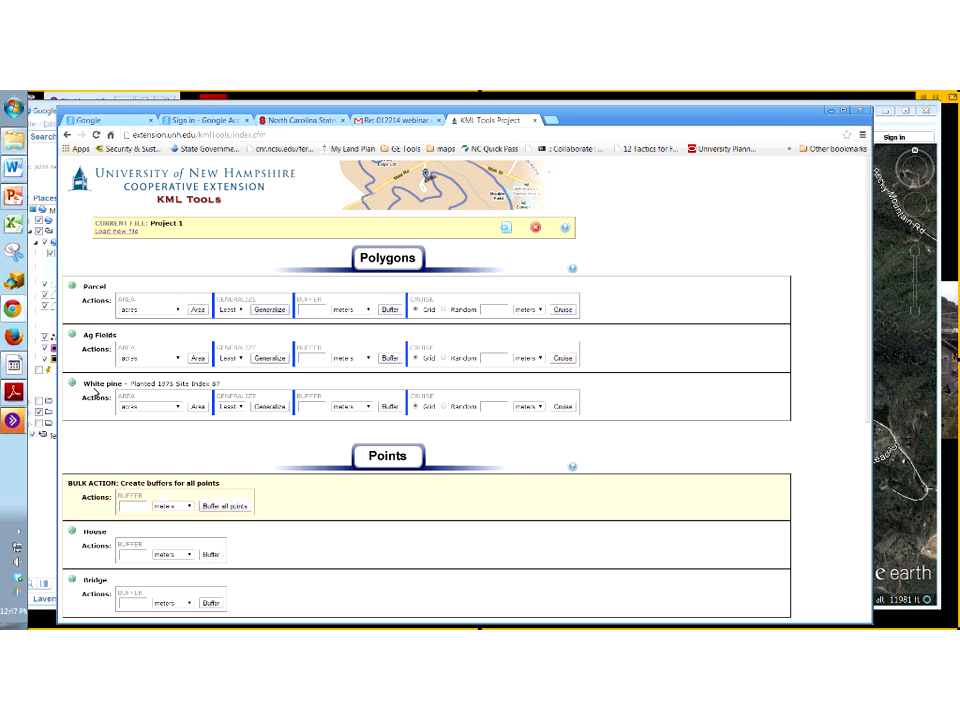
pyautogui.scroll(-1, 343, 538)
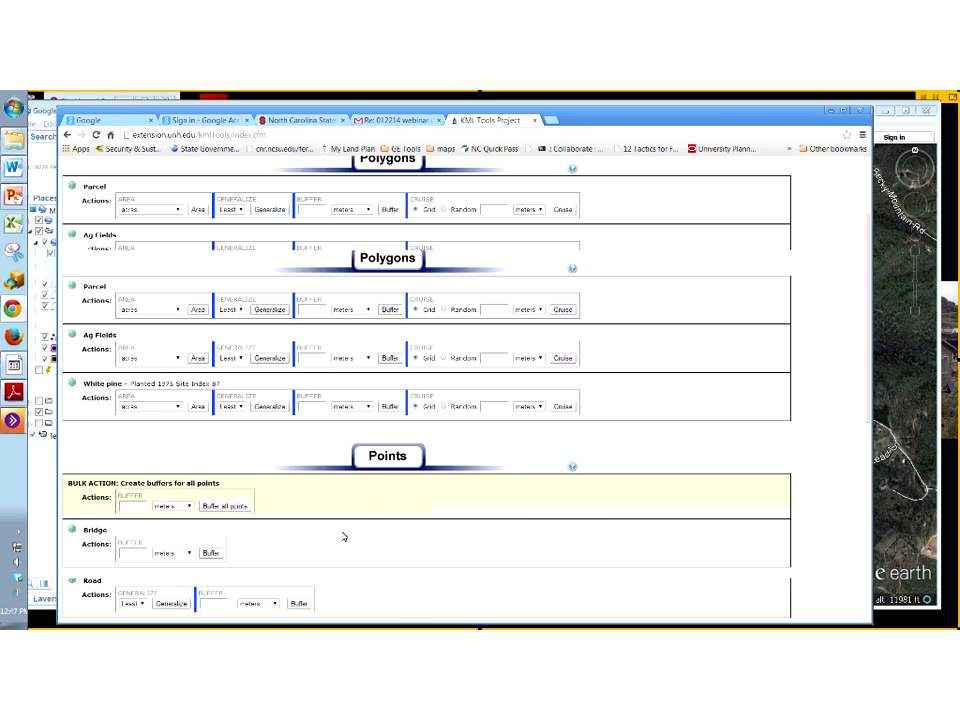
pyautogui.scroll(2, 268, 455)
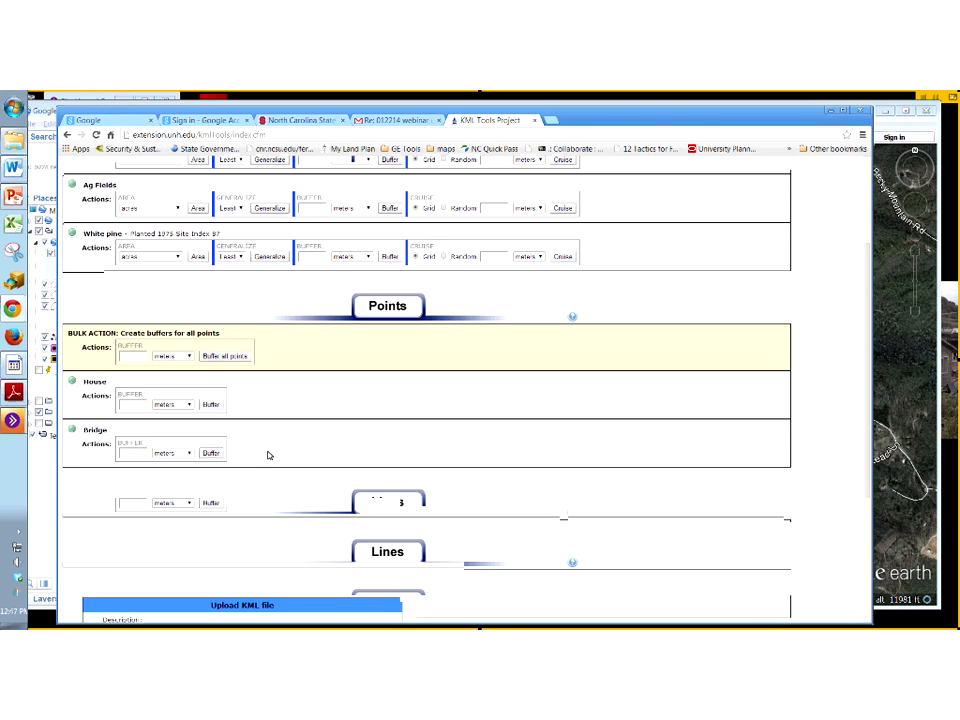
pyautogui.scroll(2, 268, 455)
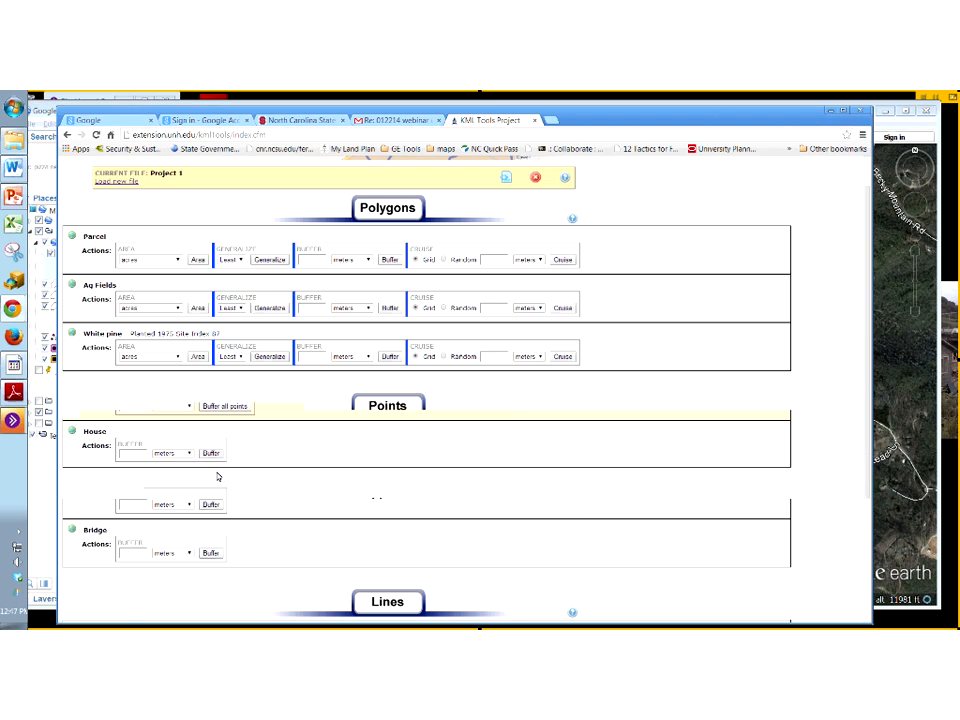
pyautogui.scroll(-3, 104, 422)
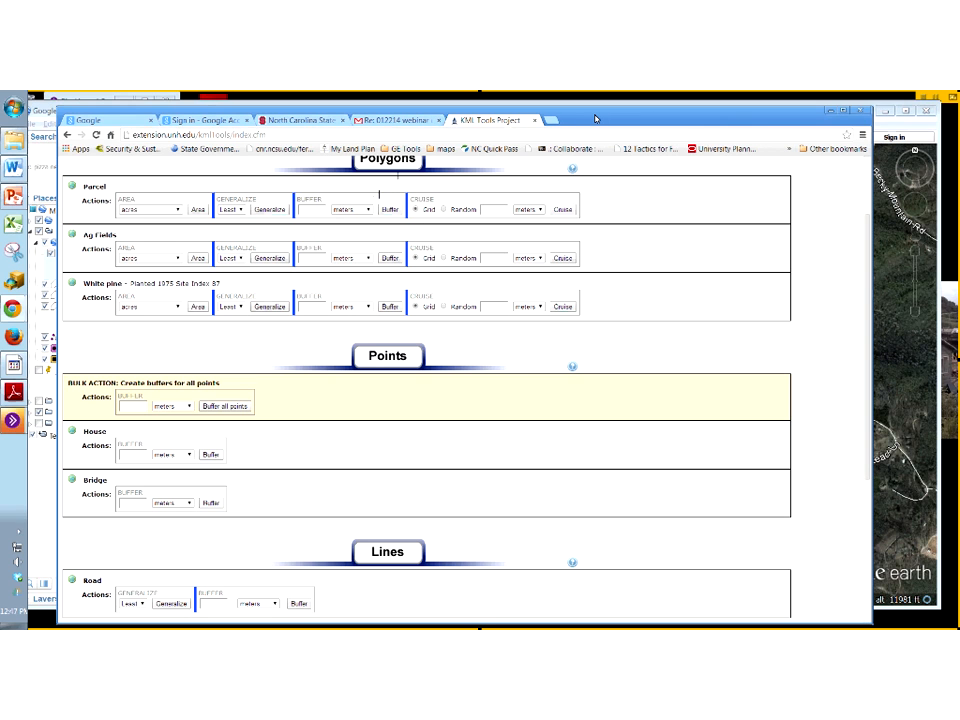
# Return to Google Earth, hide the Project 1 folder and fly to the Batts Property folder's location
pyautogui.moveTo(595, 119); pyautogui.dragTo(619, 578)
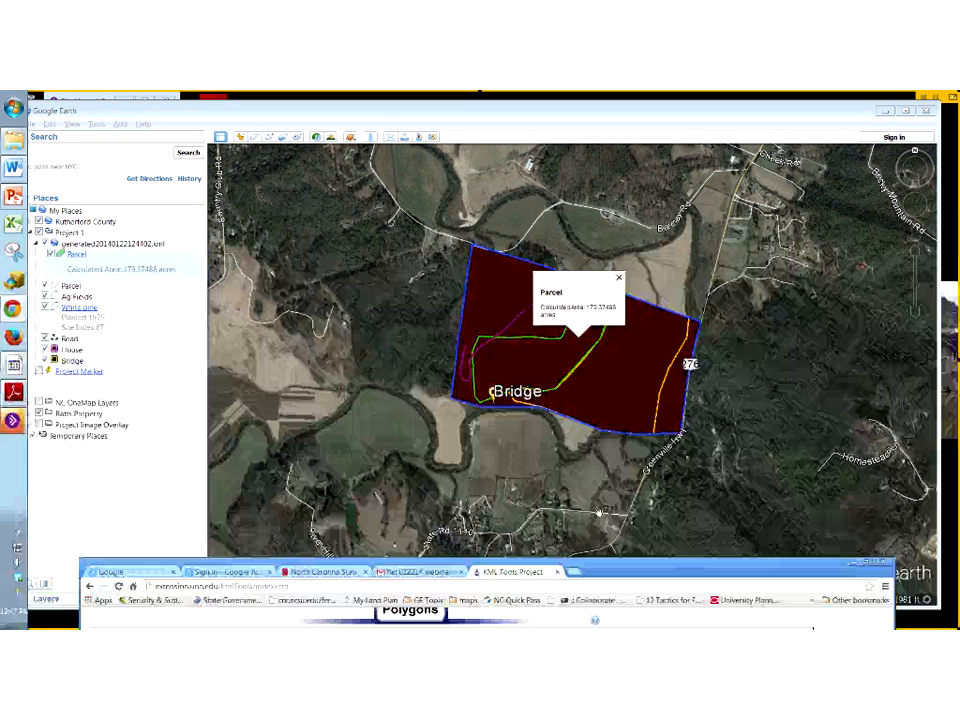
pyautogui.click(40, 232)
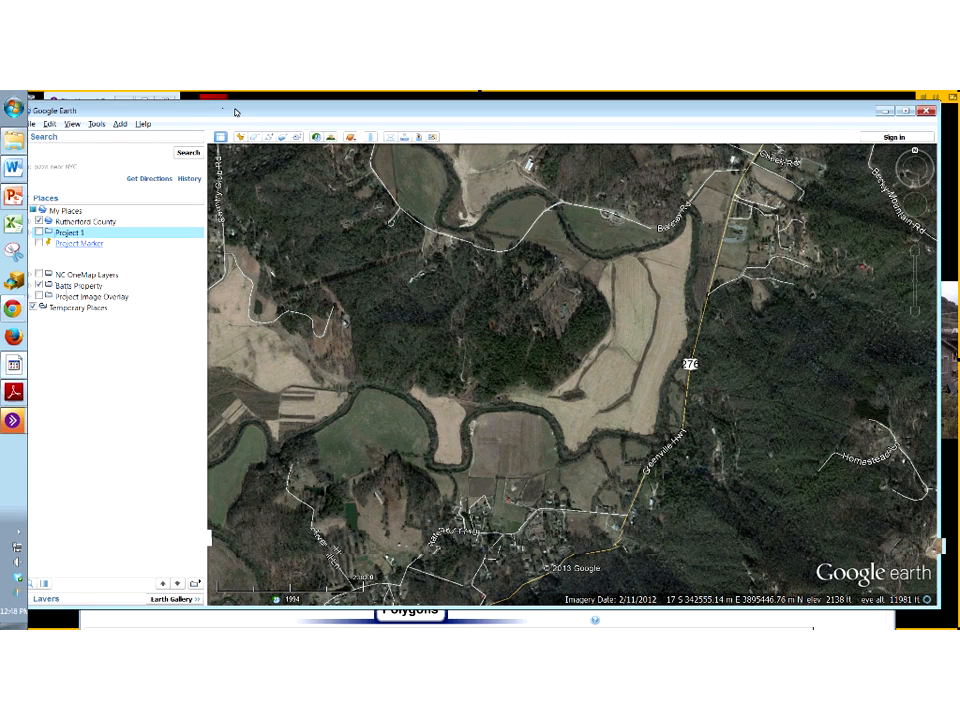
pyautogui.moveTo(235, 112); pyautogui.dragTo(251, 106)
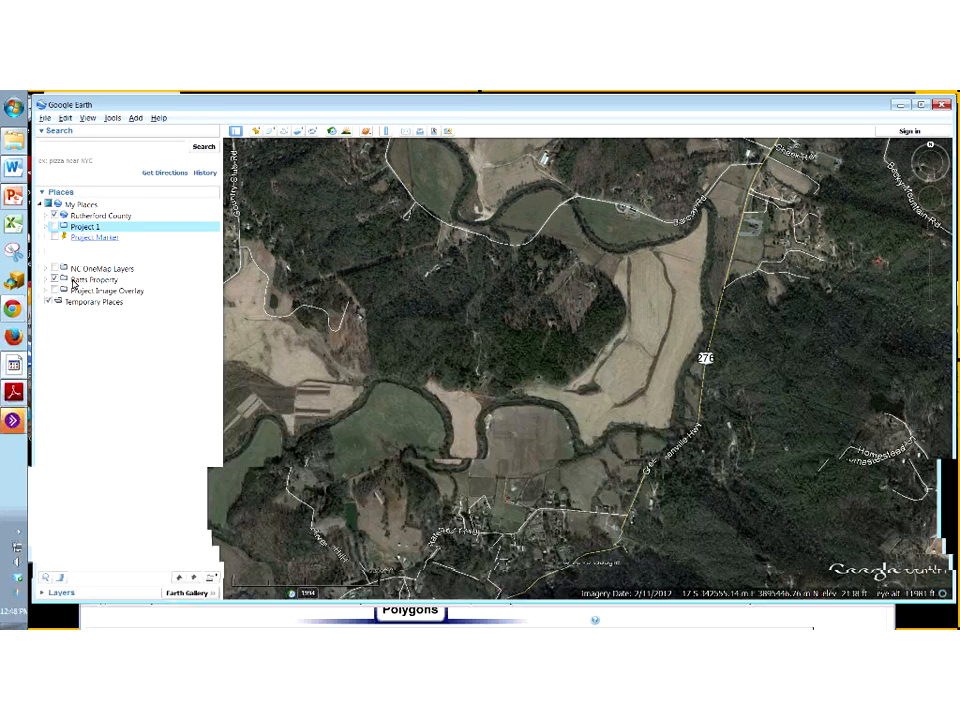
pyautogui.doubleClick(74, 280)
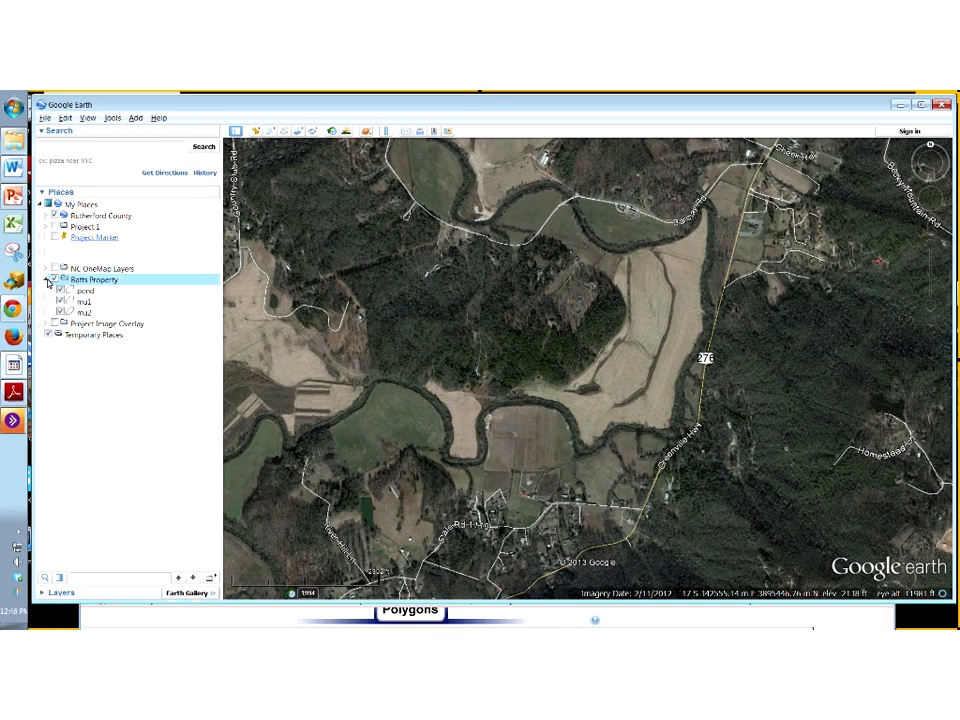
pyautogui.doubleClick(102, 284)
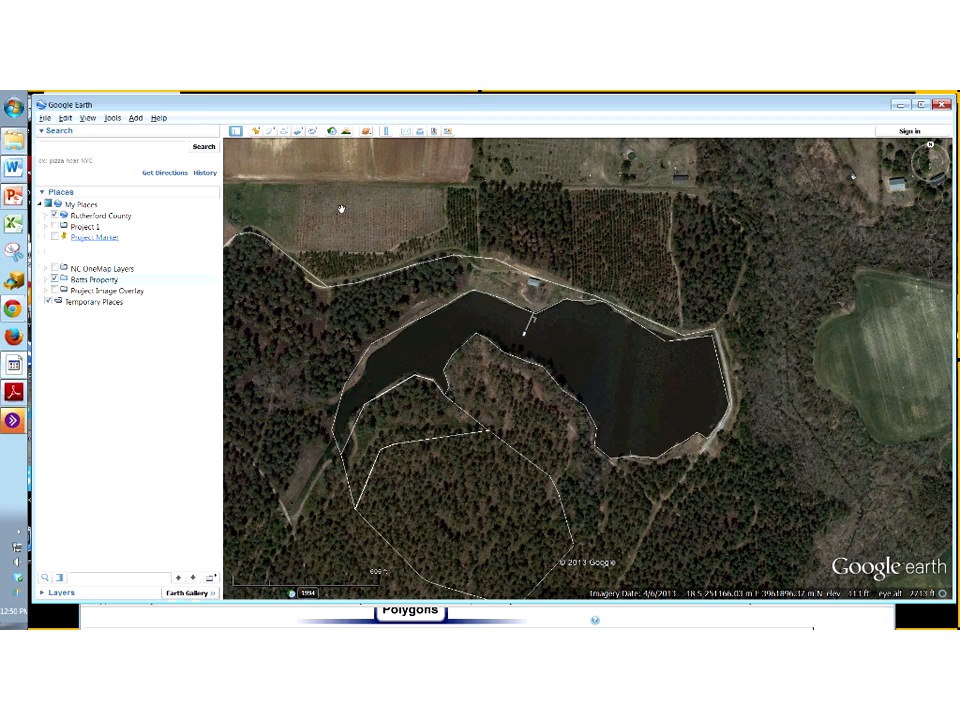
# Start opening a file, limit the file type to Gps and browse to the Garmin Oregon (E:) drive
pyautogui.click(45, 119)
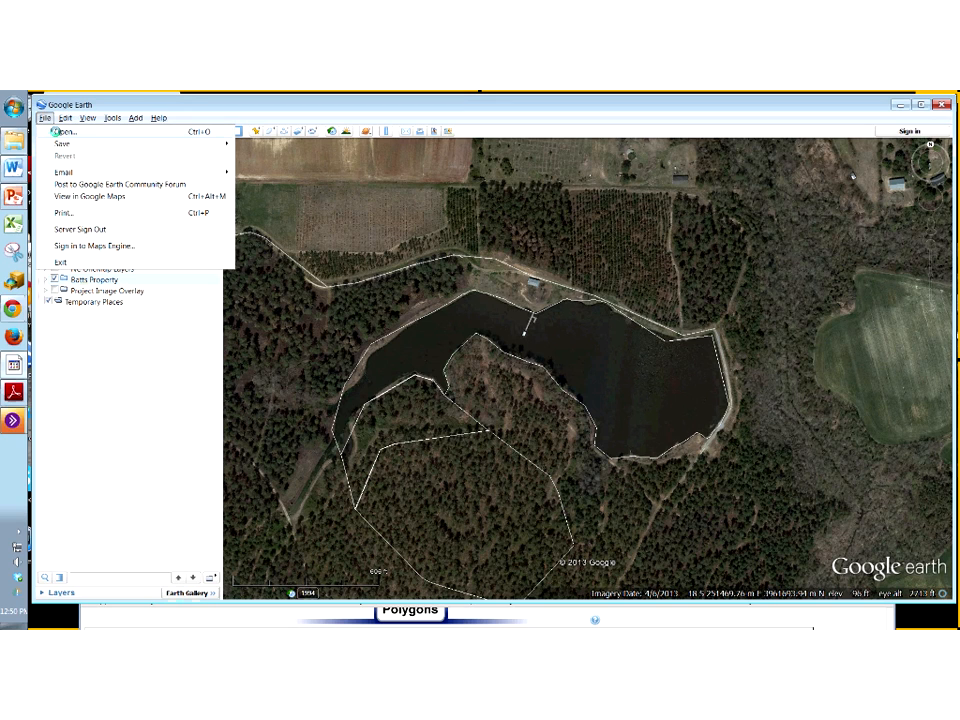
pyautogui.click(57, 131)
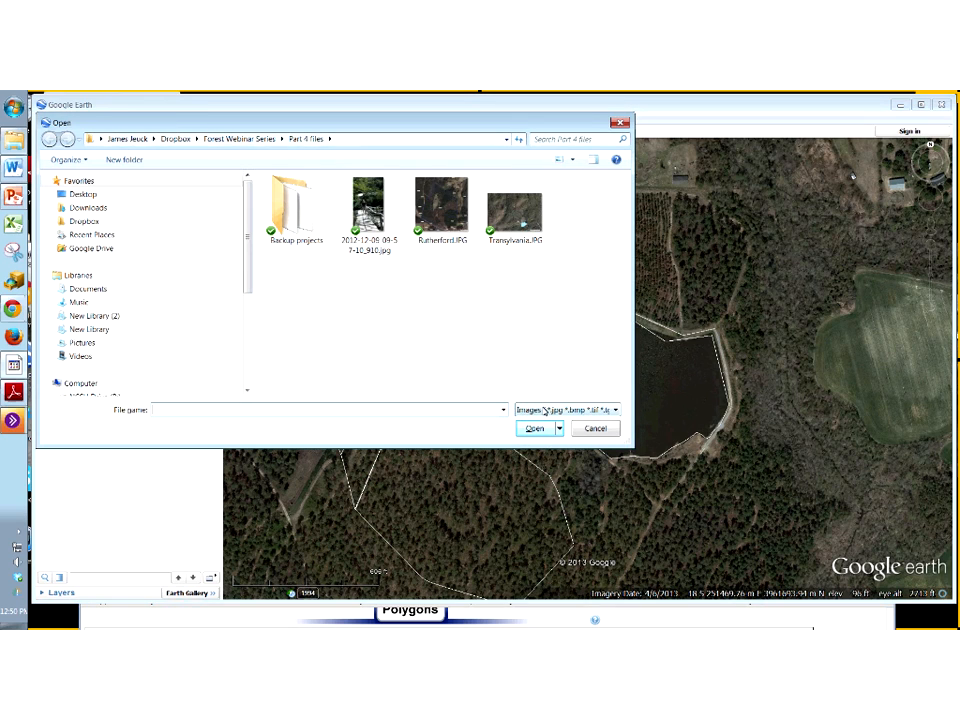
pyautogui.click(613, 410)
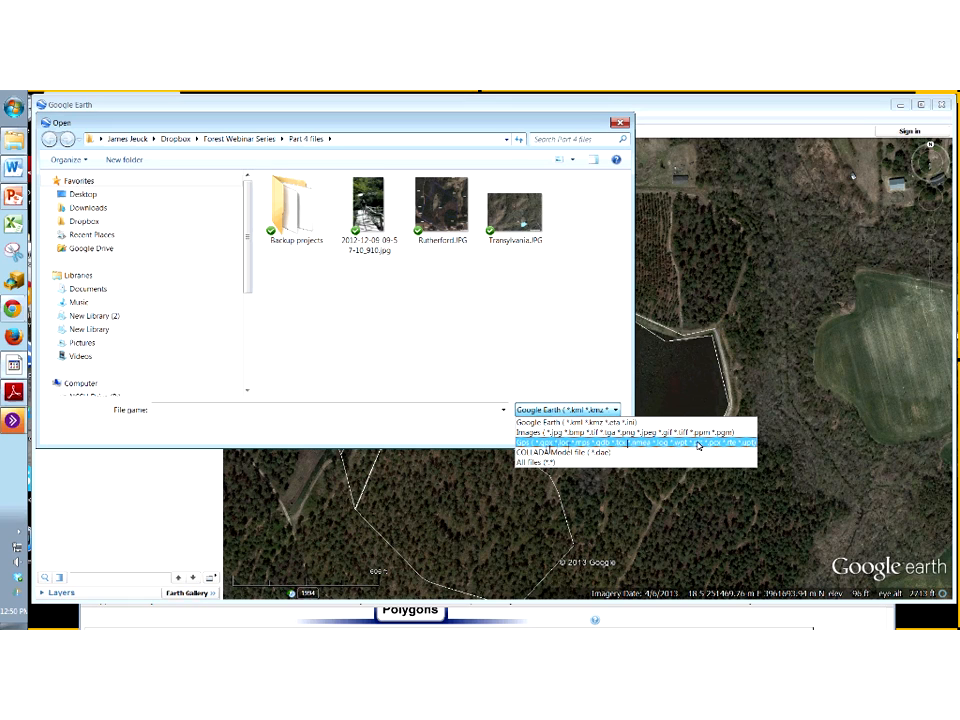
pyautogui.click(697, 446)
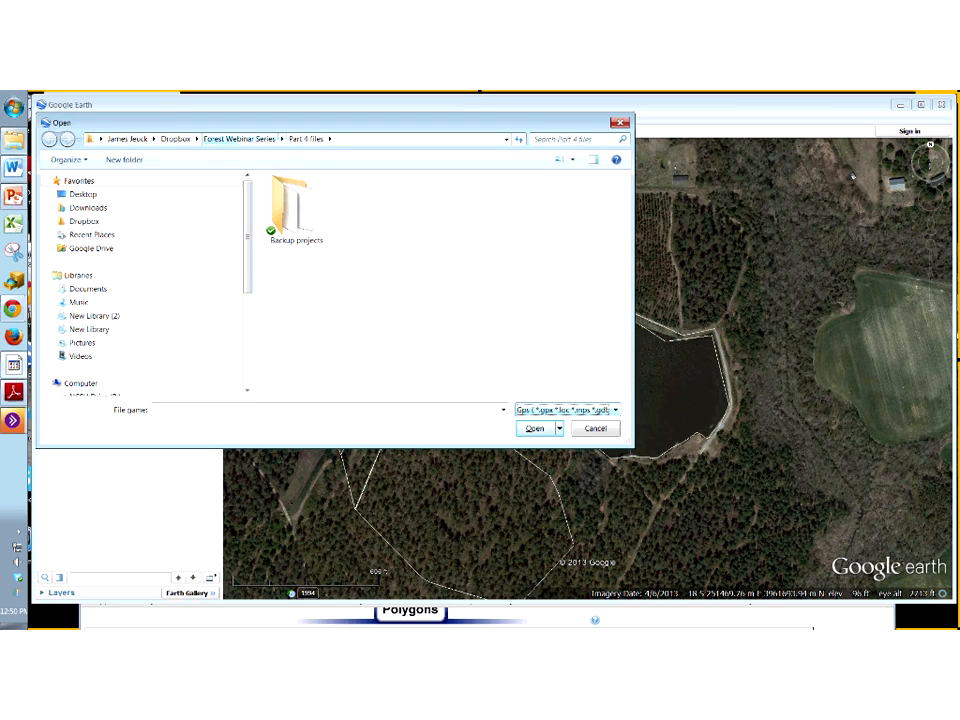
pyautogui.scroll(-4, 120, 289)
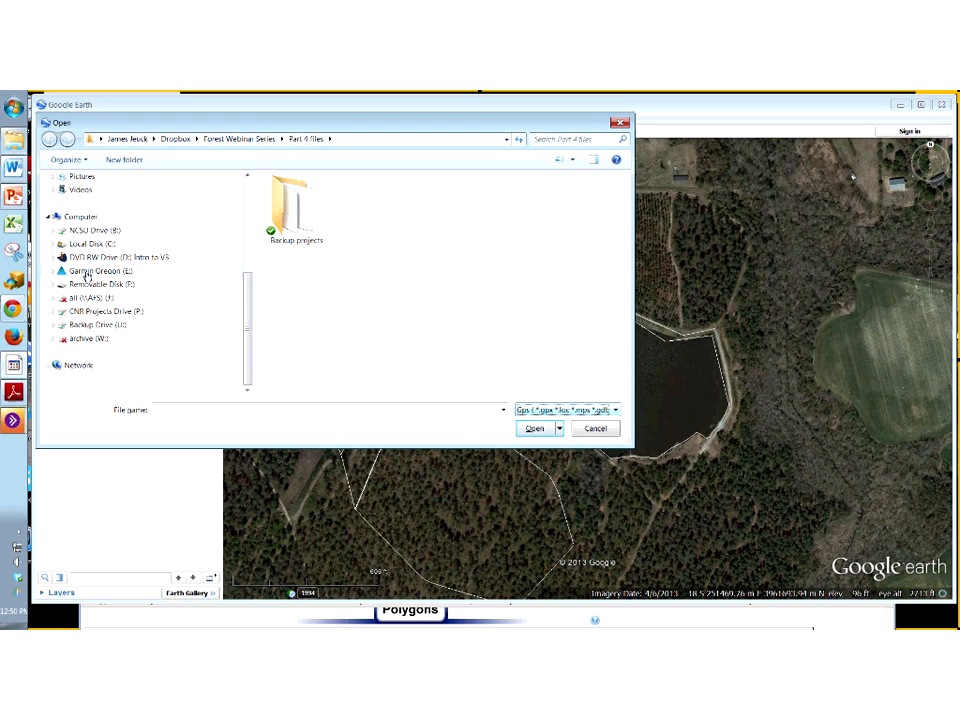
pyautogui.click(86, 272)
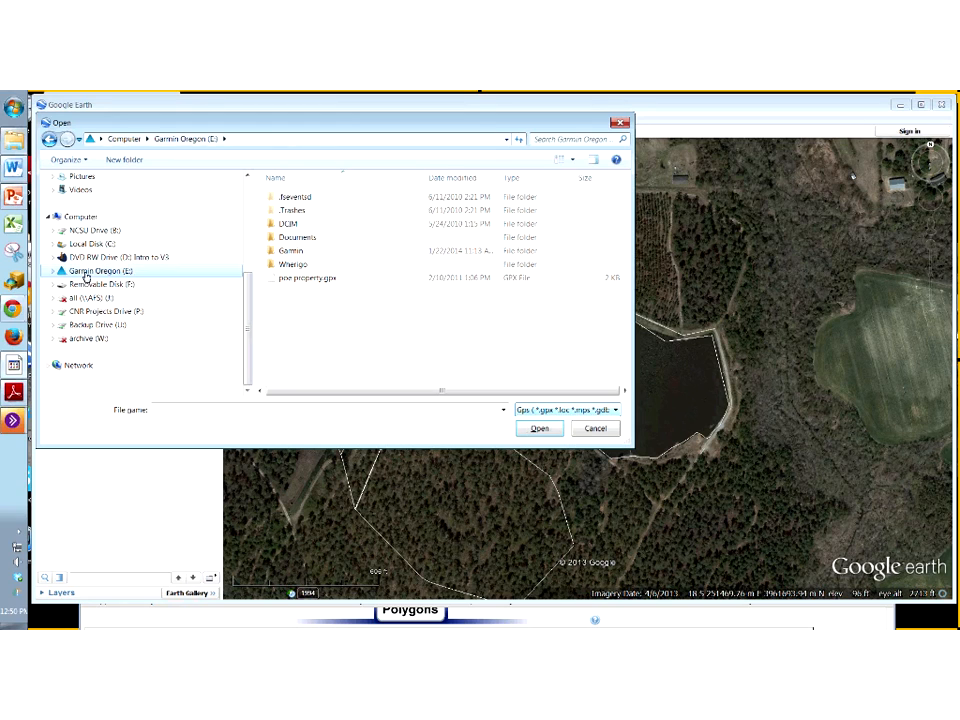
# Open batts1.gpx from the device's Garmin > GPX folder and import it with KML Tracks and KML LineStrings
pyautogui.doubleClick(291, 252)
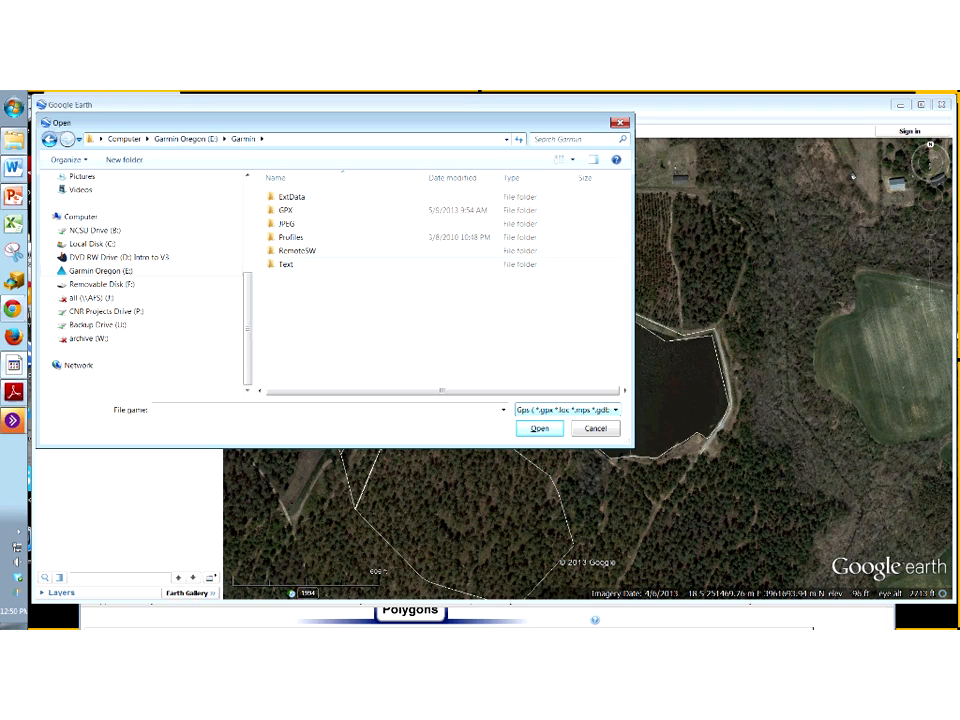
pyautogui.click(288, 213)
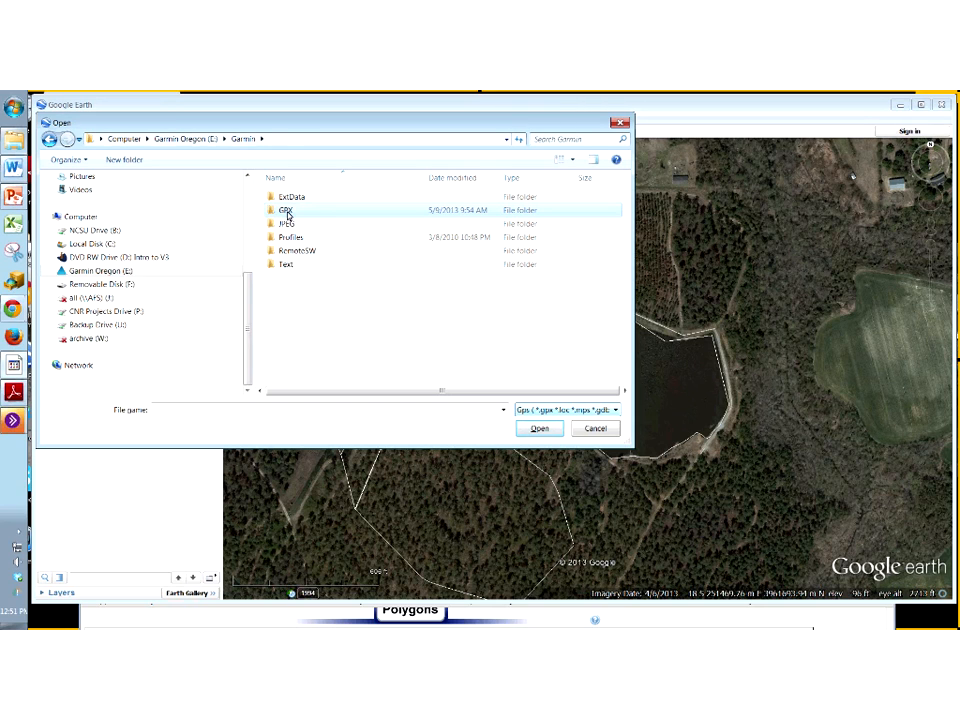
pyautogui.doubleClick(288, 213)
pyautogui.click(295, 224)
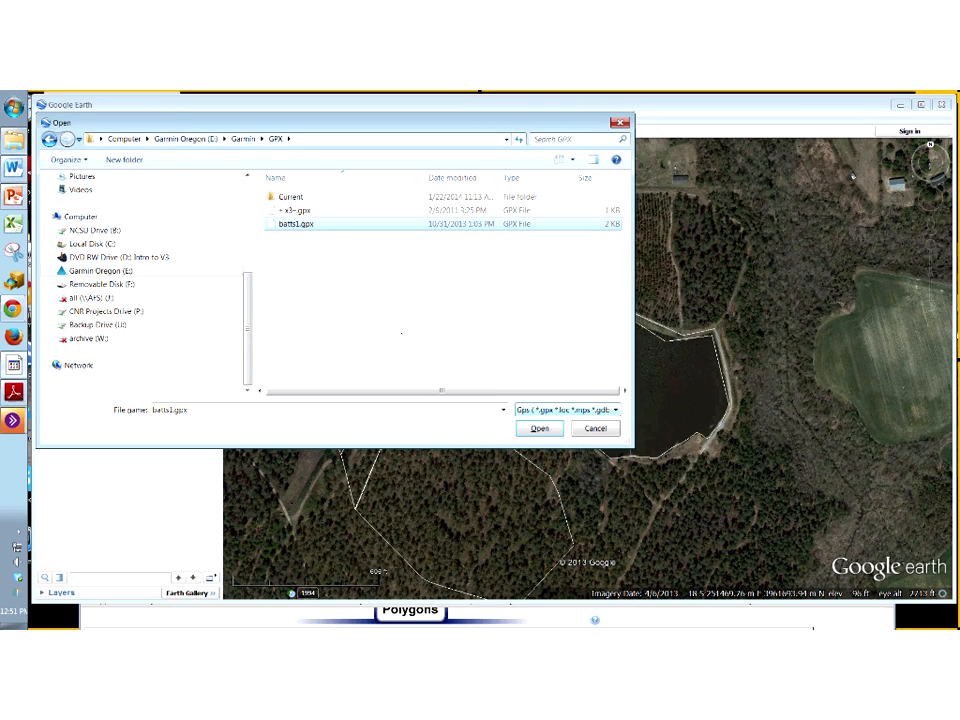
pyautogui.click(540, 429)
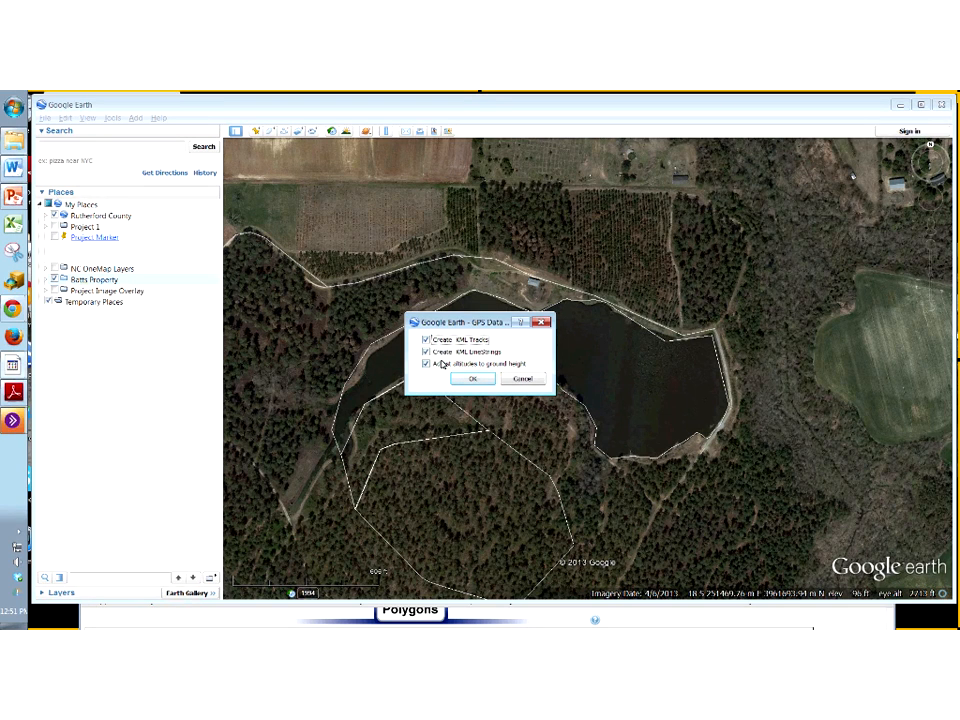
pyautogui.click(445, 364)
pyautogui.click(472, 380)
pyautogui.click(471, 380)
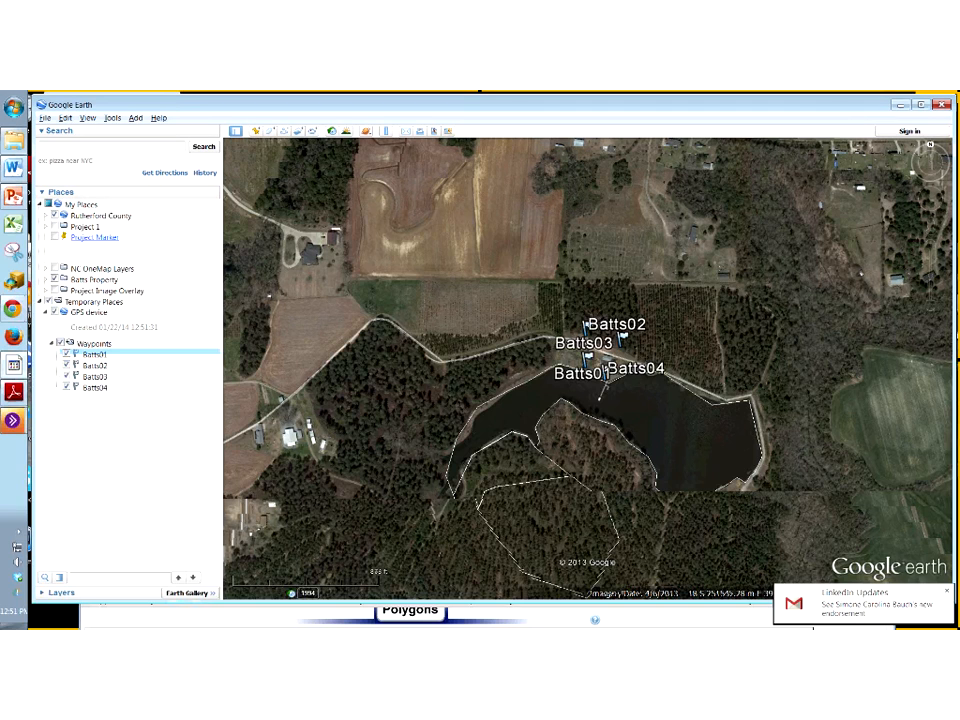
# Move the imported Waypoints folder into the Batts Property folder and collapse that folder
pyautogui.moveTo(94, 344); pyautogui.dragTo(96, 280)
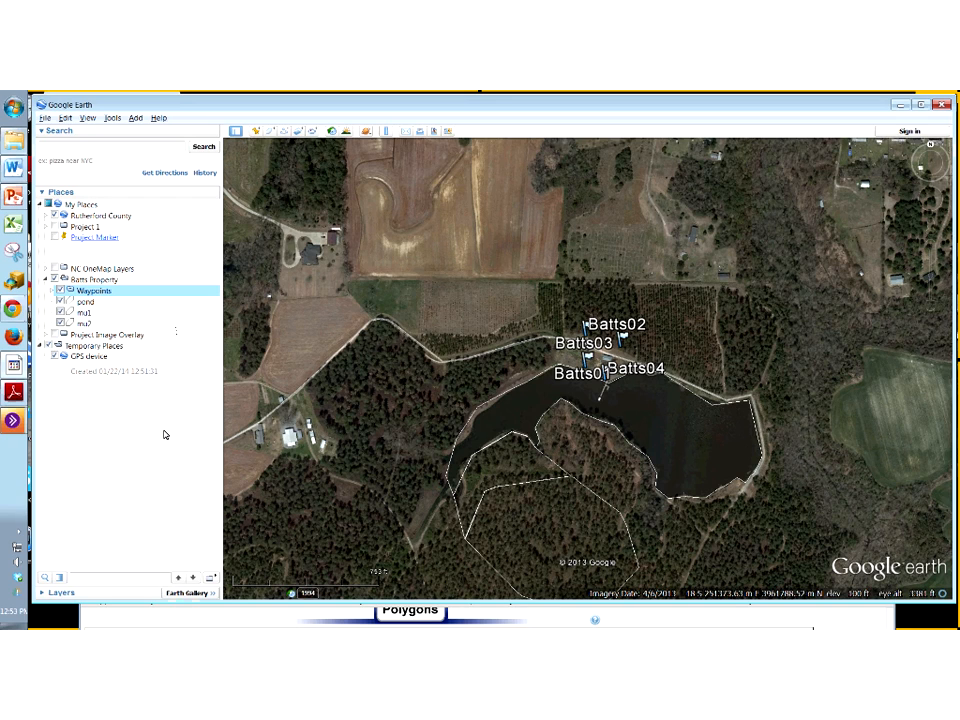
pyautogui.click(45, 280)
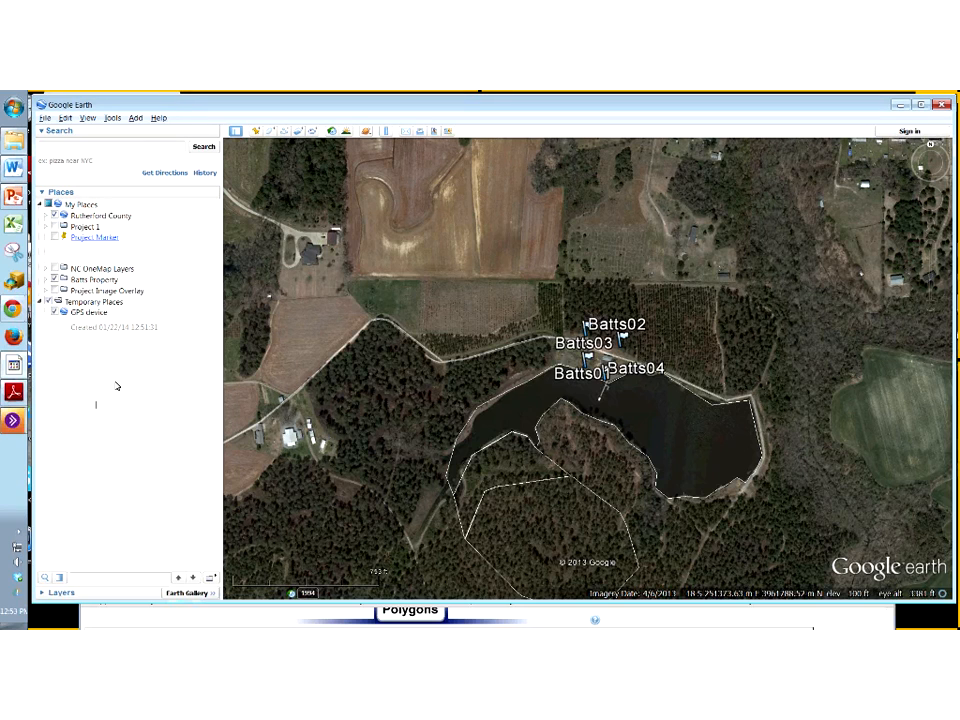
# Expand the NC OneMap Layers folder and turn on the SoilWeb soil survey layer
pyautogui.click(47, 269)
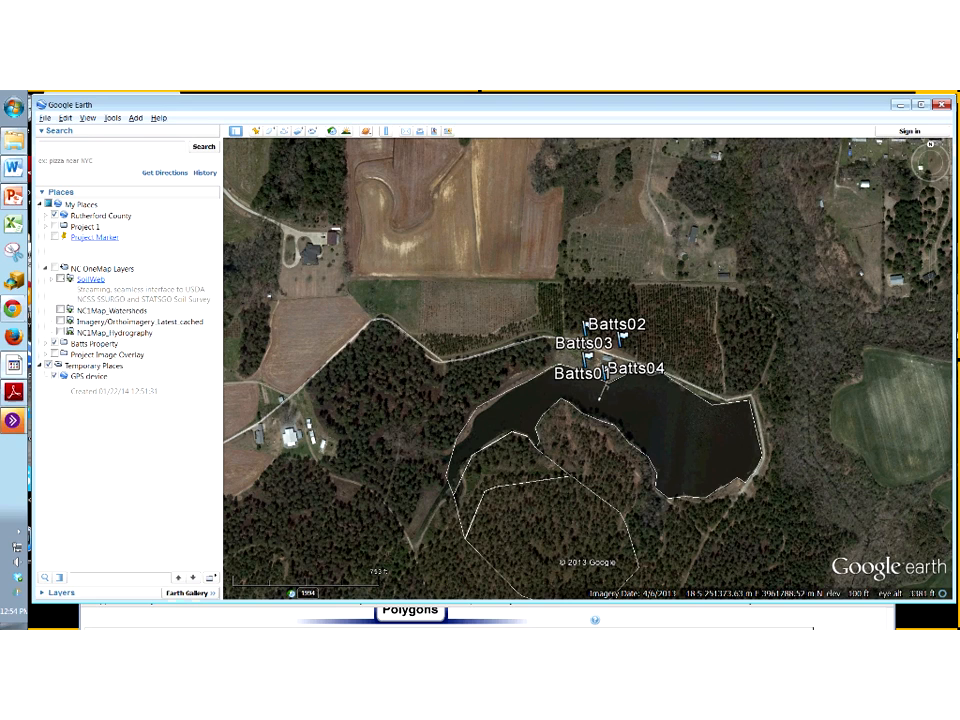
pyautogui.click(63, 280)
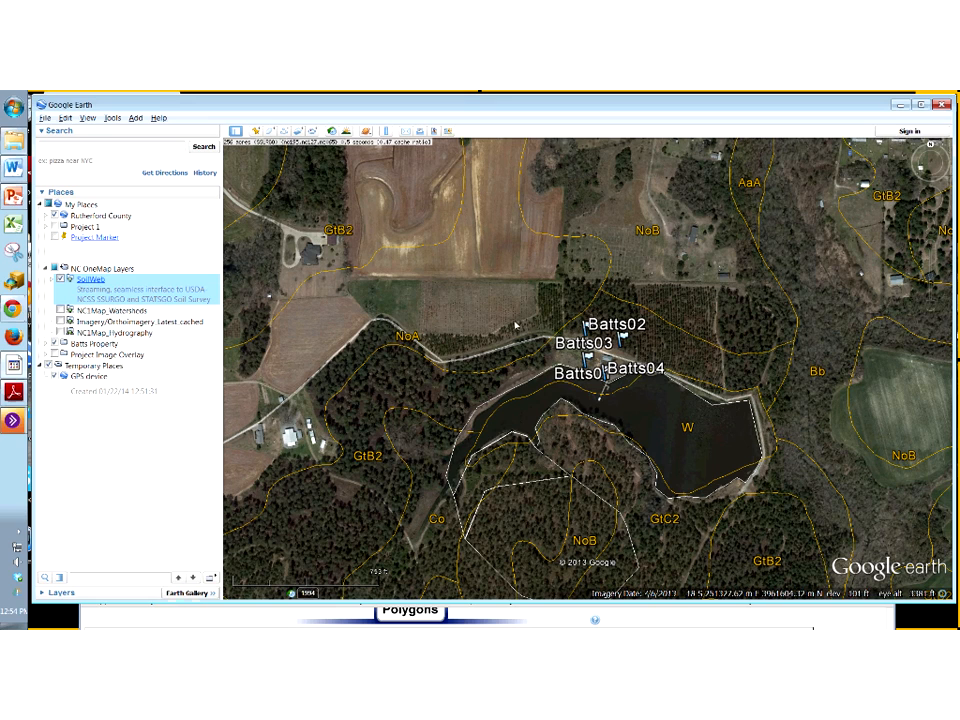
# Expand the Batts Property folder and give the mu1 polygon a wider magenta outline (red 255, green 0, blue 127)
pyautogui.rightClick(80, 345)
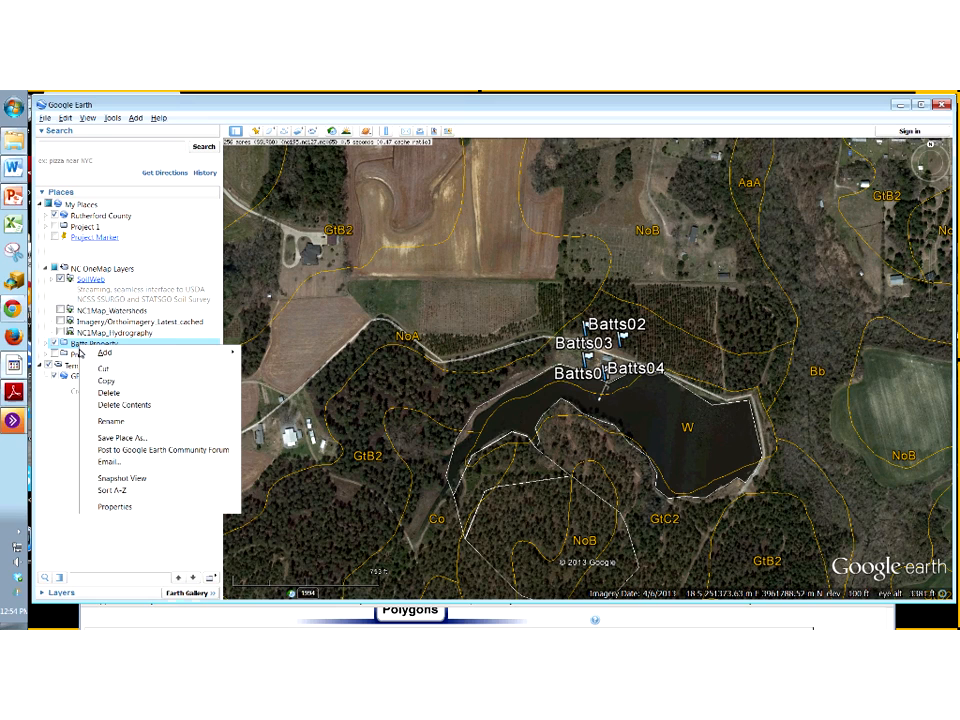
pyautogui.click(53, 344)
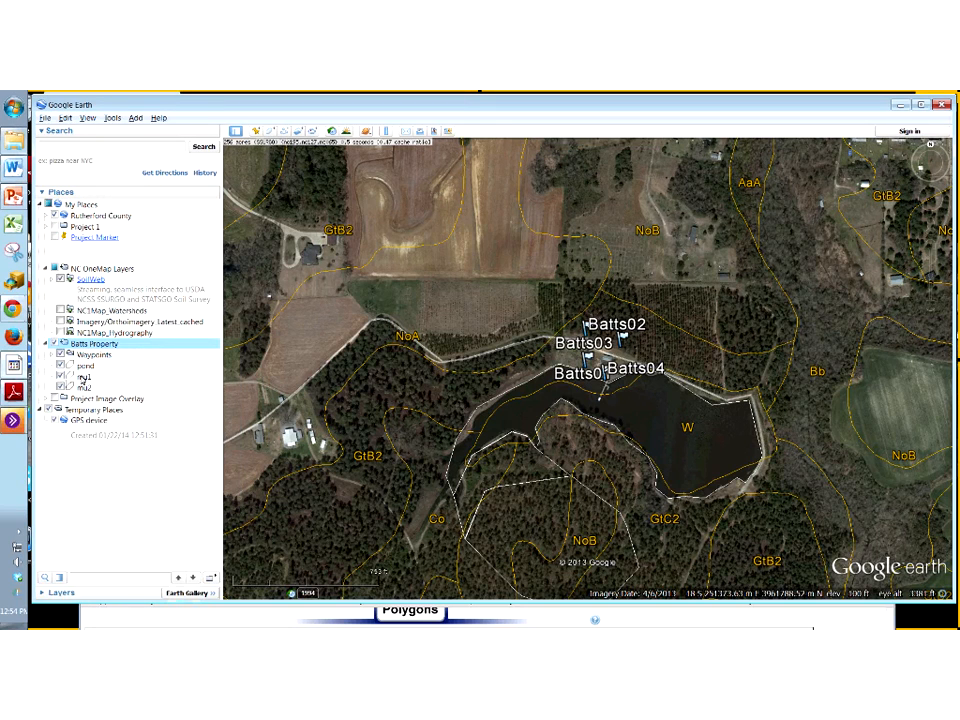
pyautogui.rightClick(85, 380)
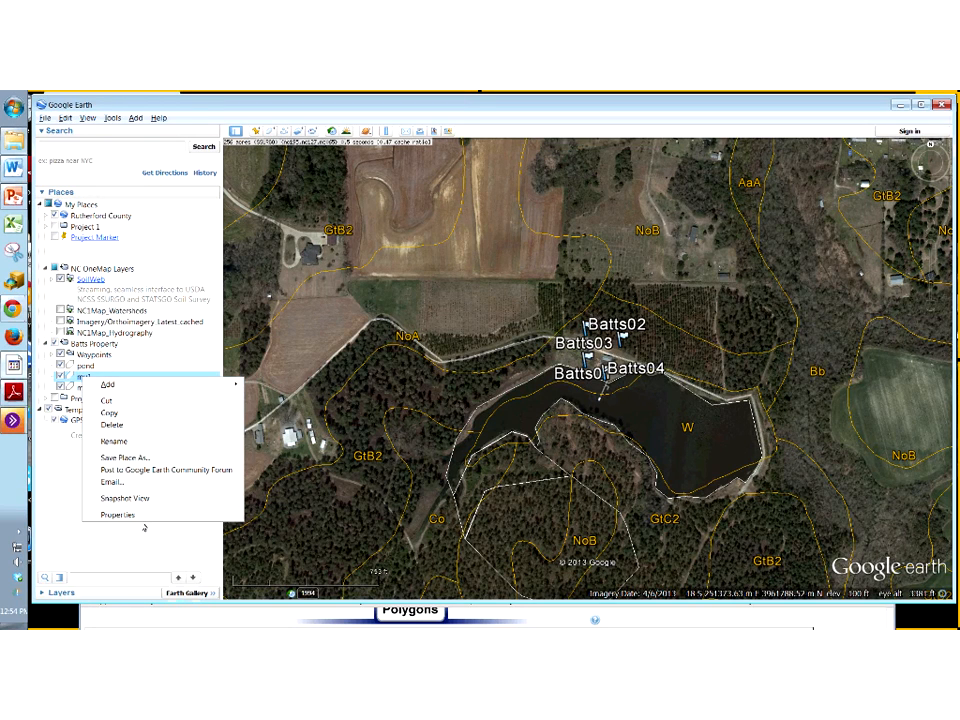
pyautogui.click(135, 519)
pyautogui.click(100, 219)
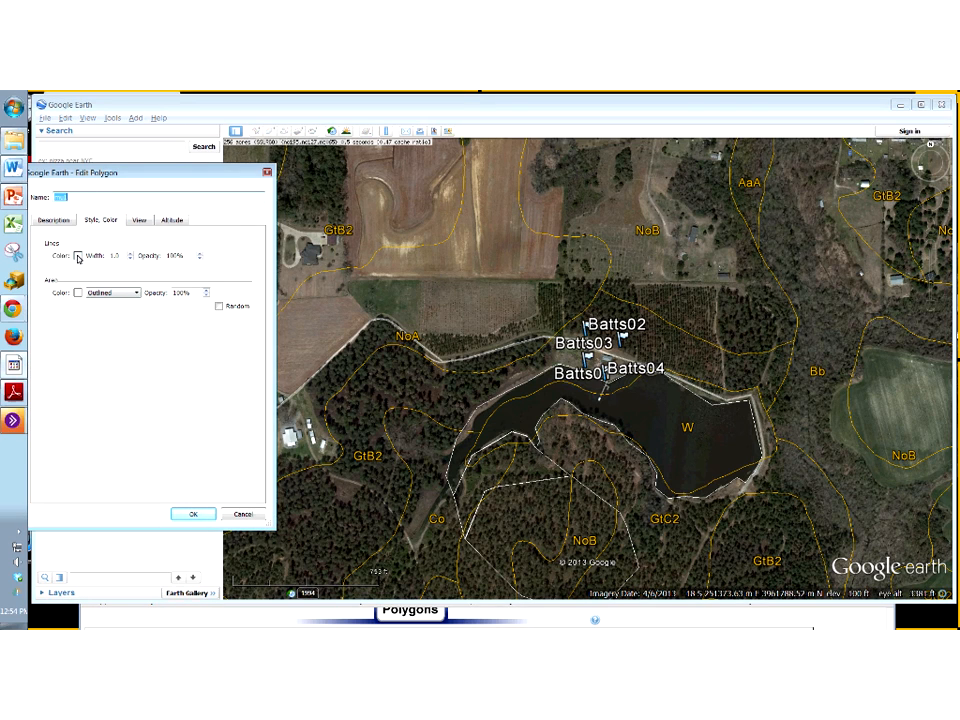
pyautogui.click(79, 256)
pyautogui.click(47, 324)
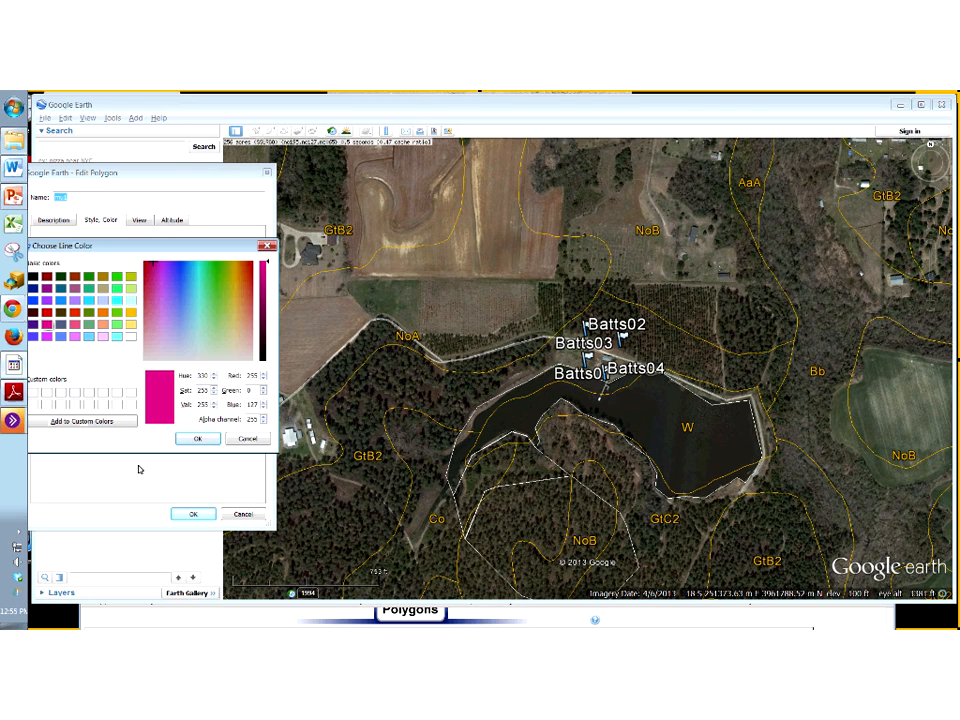
pyautogui.click(200, 440)
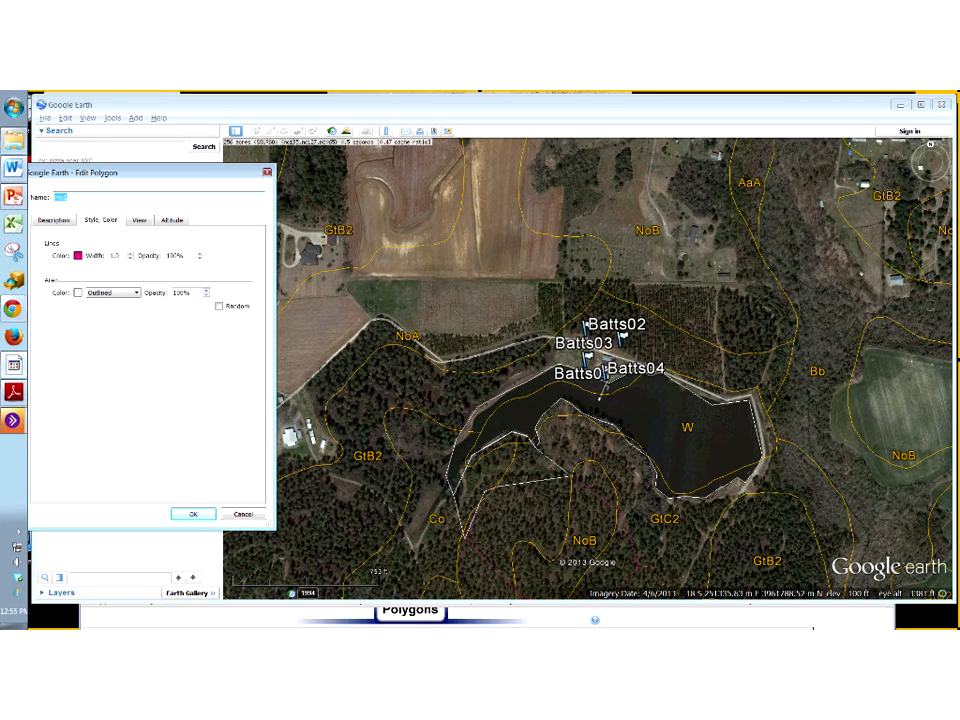
pyautogui.click(129, 256)
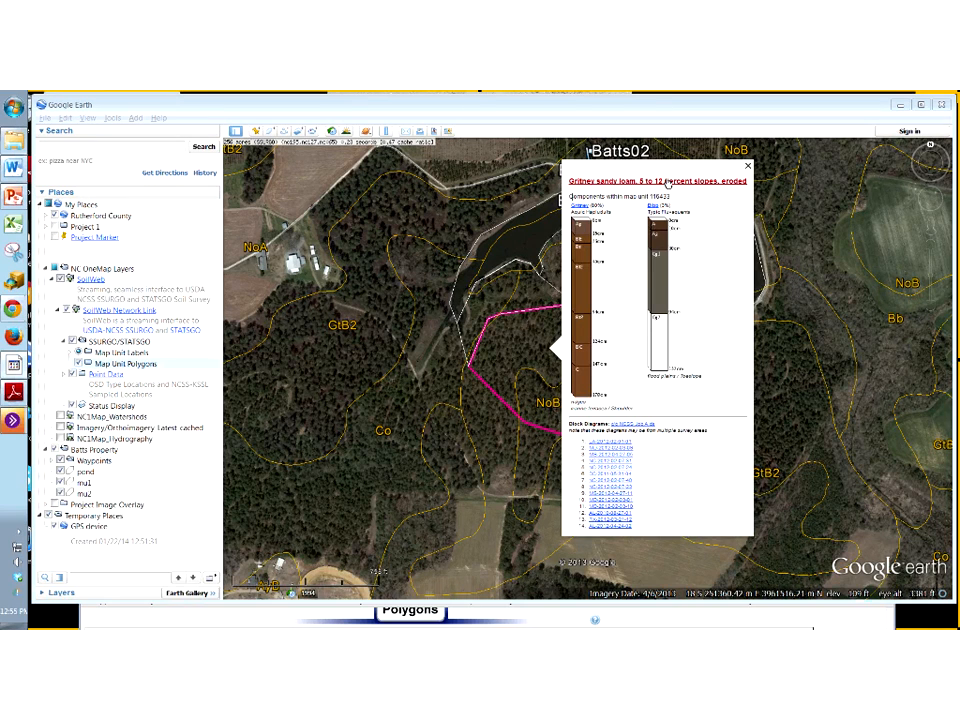
# Close the soil map unit description, collapse the SoilWeb entry and turn off that layer
pyautogui.click(748, 170)
pyautogui.click(51, 279)
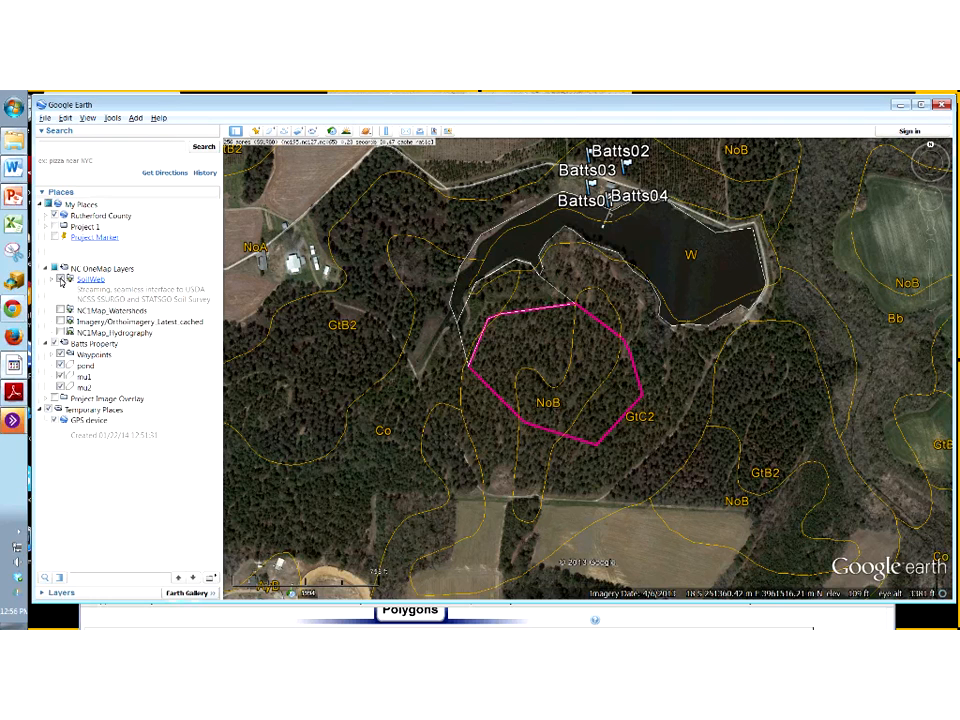
pyautogui.click(61, 280)
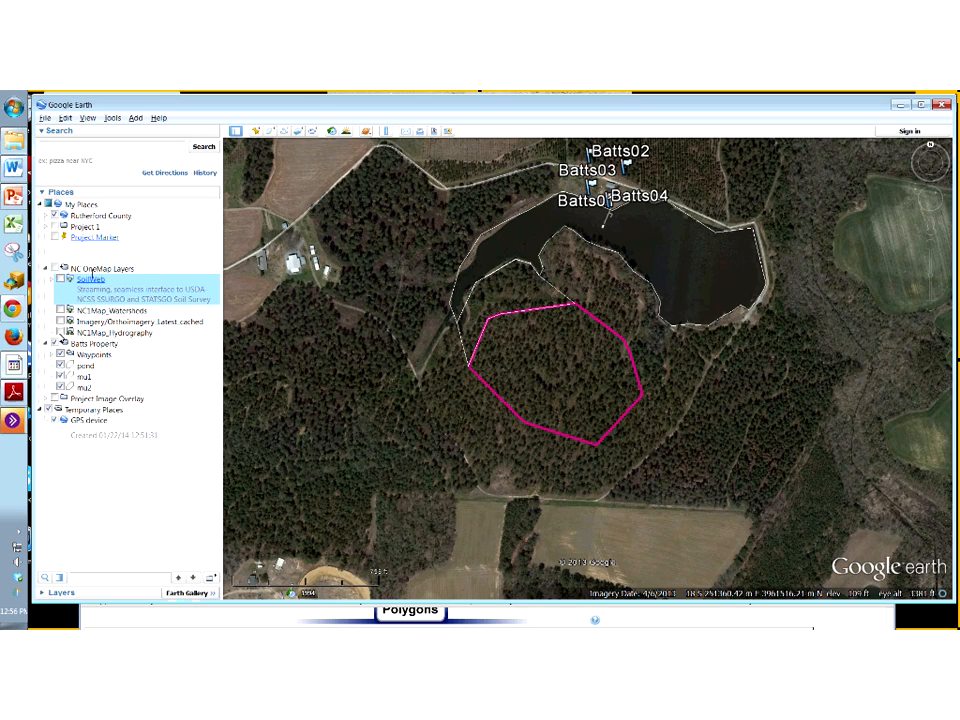
# Turn on the NC1Map_Hydrography layer in the NC OneMap Layers folder to display streams in the area surrounding the Batts Property
pyautogui.click(60, 332)
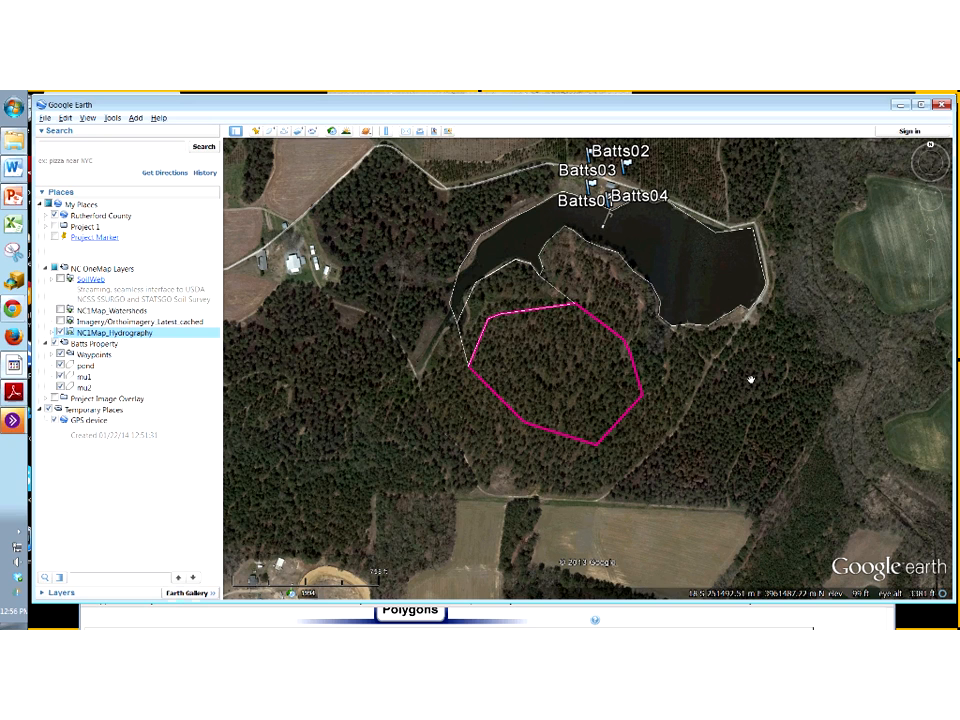
pyautogui.scroll(-5, 751, 380)
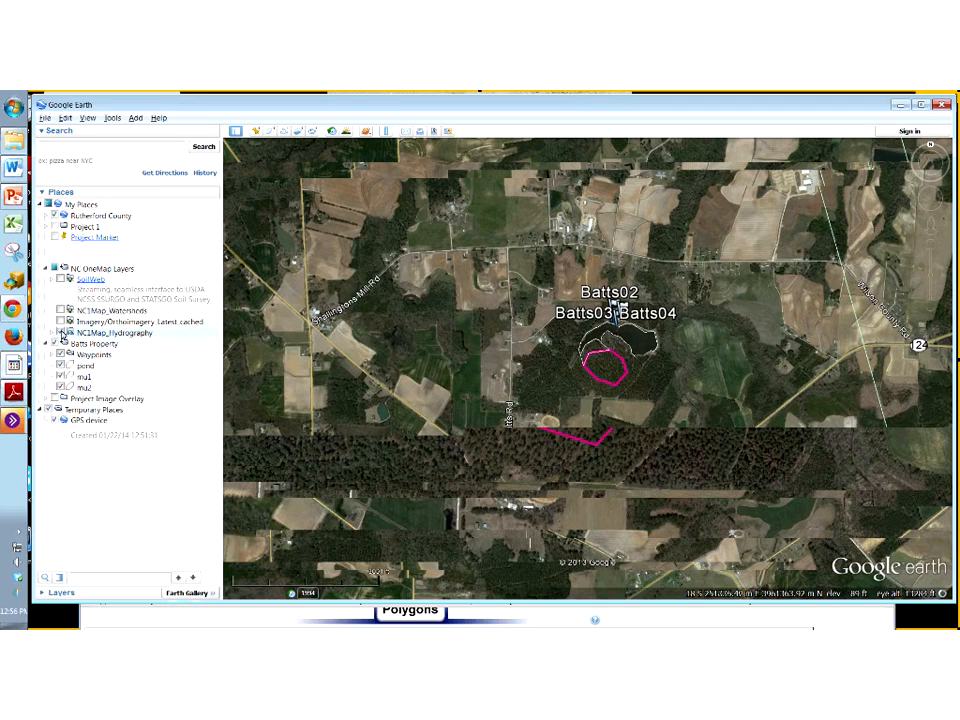
pyautogui.click(61, 332)
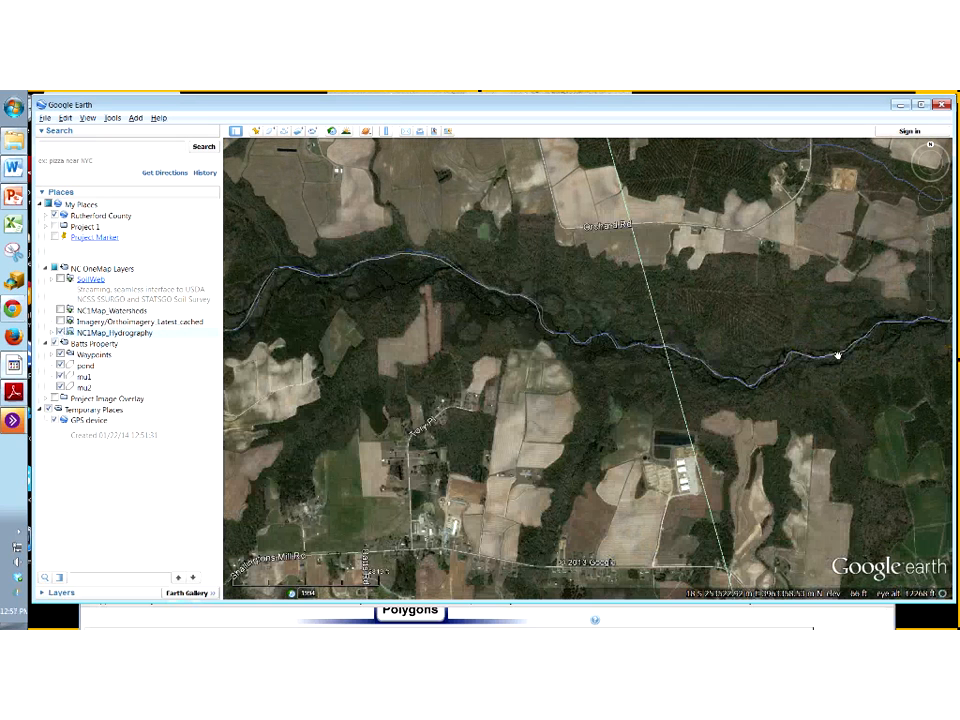